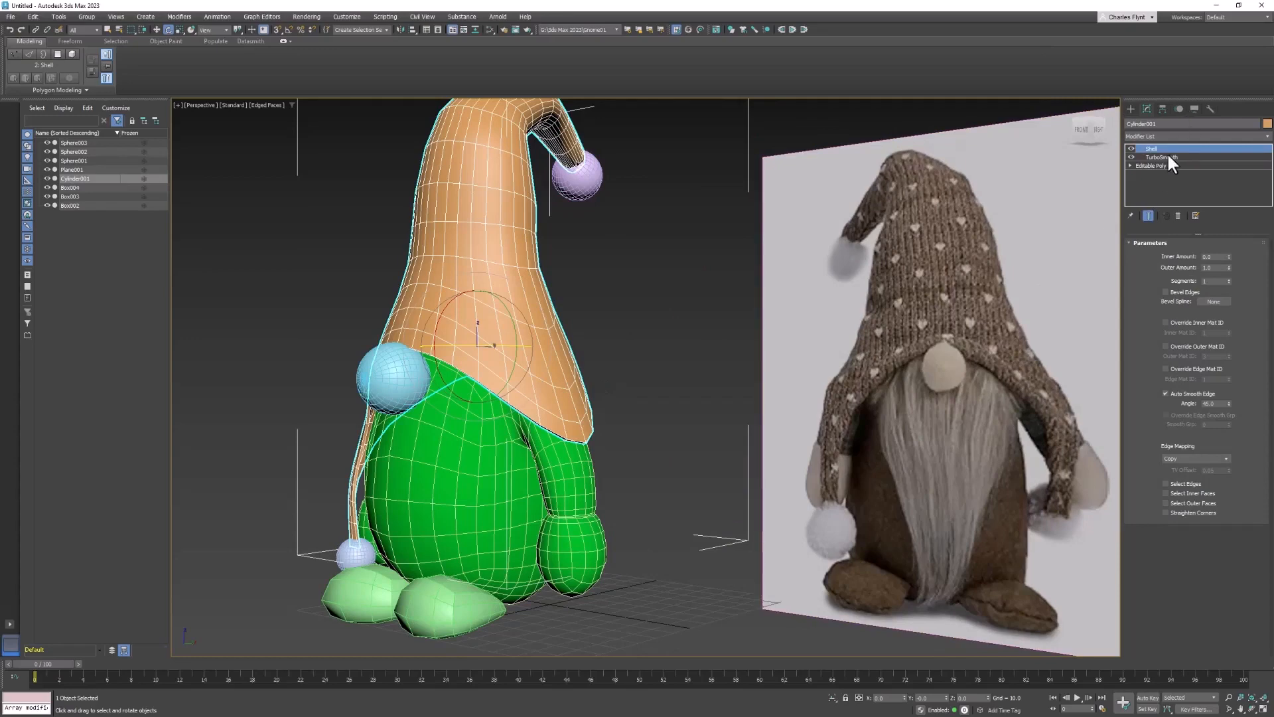
Turn off the hat's TurboSmooth display and, at edge level, move the lower tip edges of its side flap down toward the hand.
{"action": "left_click", "coordinate": [1129, 157]}
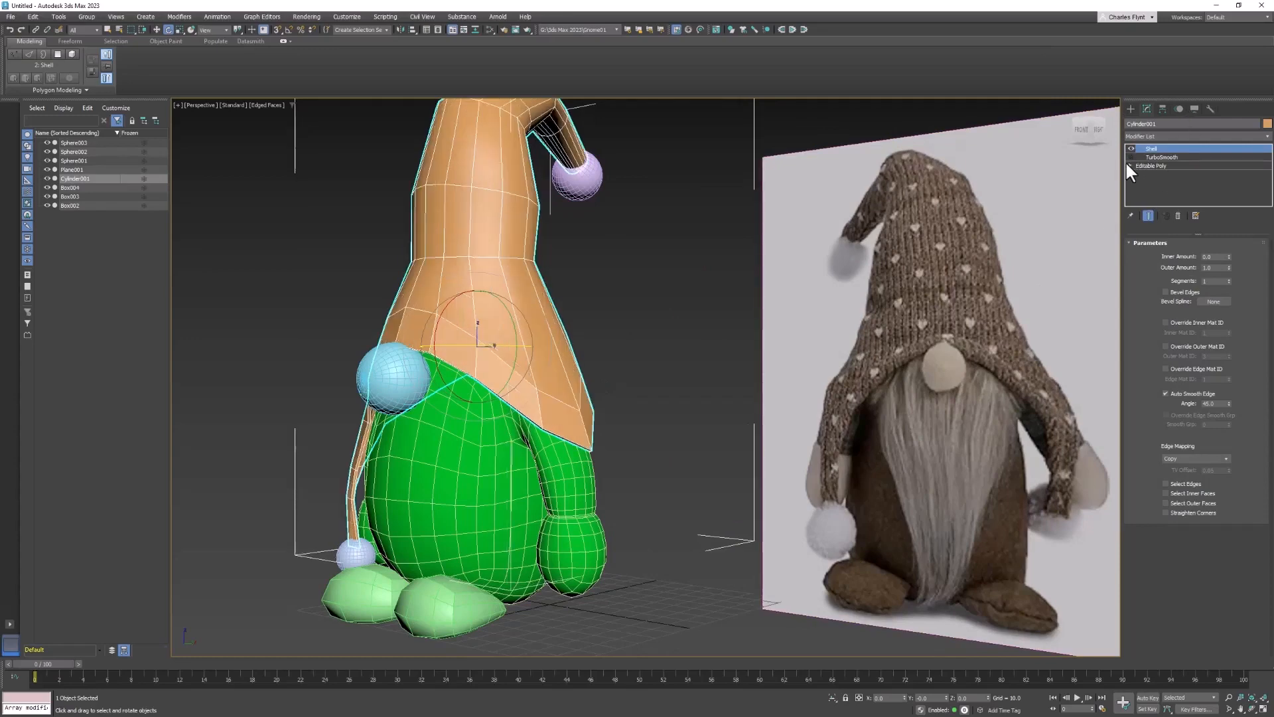
{"action": "left_click", "coordinate": [1129, 165]}
{"action": "left_click", "coordinate": [1145, 182]}
{"action": "left_click_drag", "start_coordinate": [623, 501], "coordinate": [591, 495], "text": "alt"}
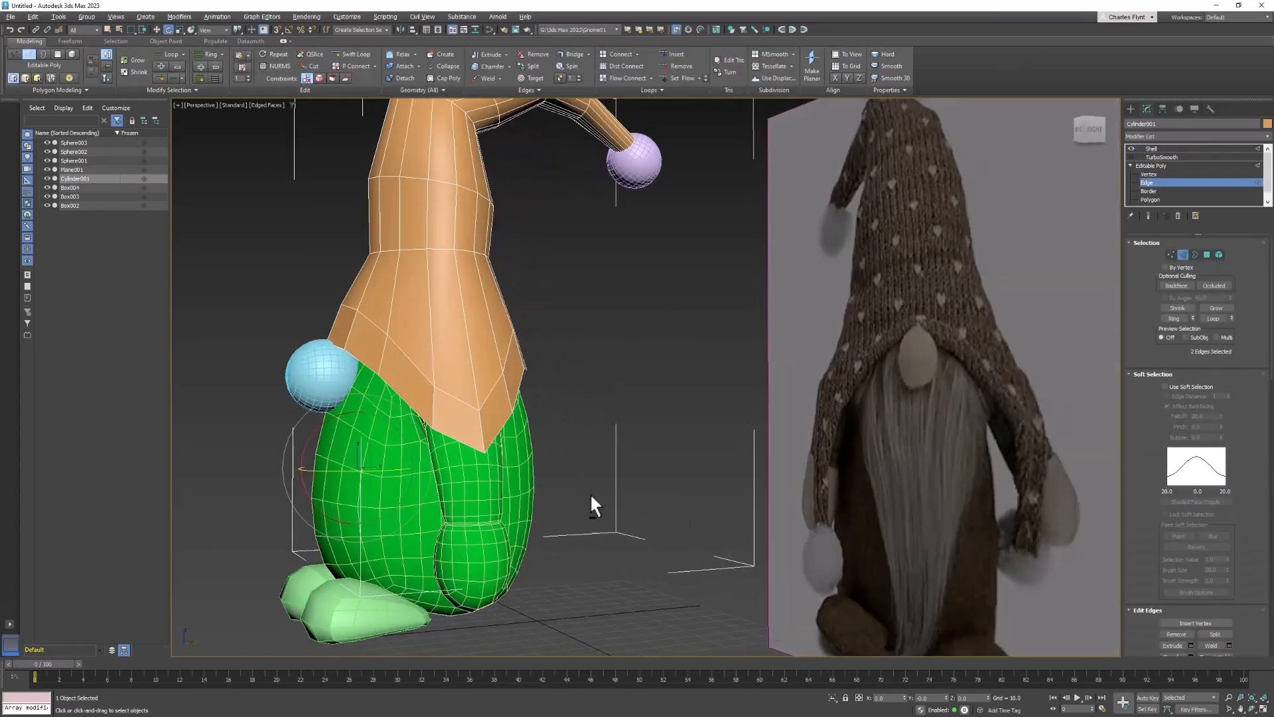
{"action": "left_click", "coordinate": [503, 426]}
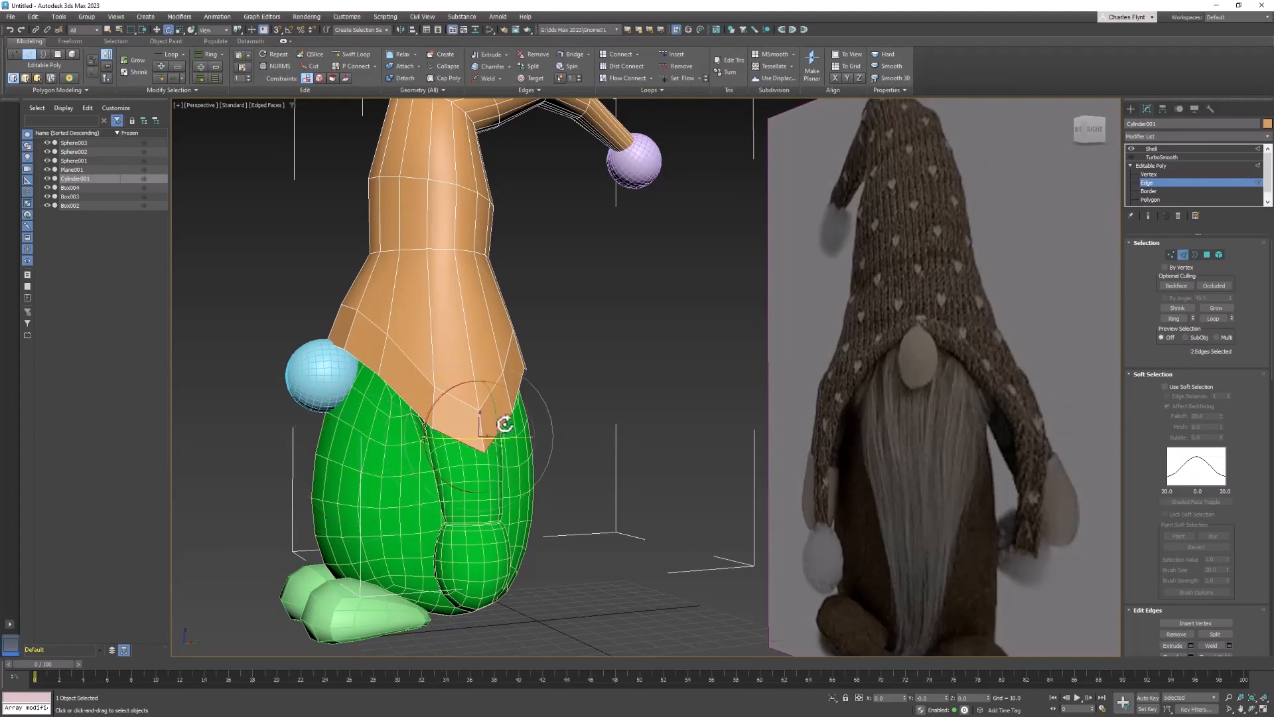
{"action": "left_click", "coordinate": [157, 30]}
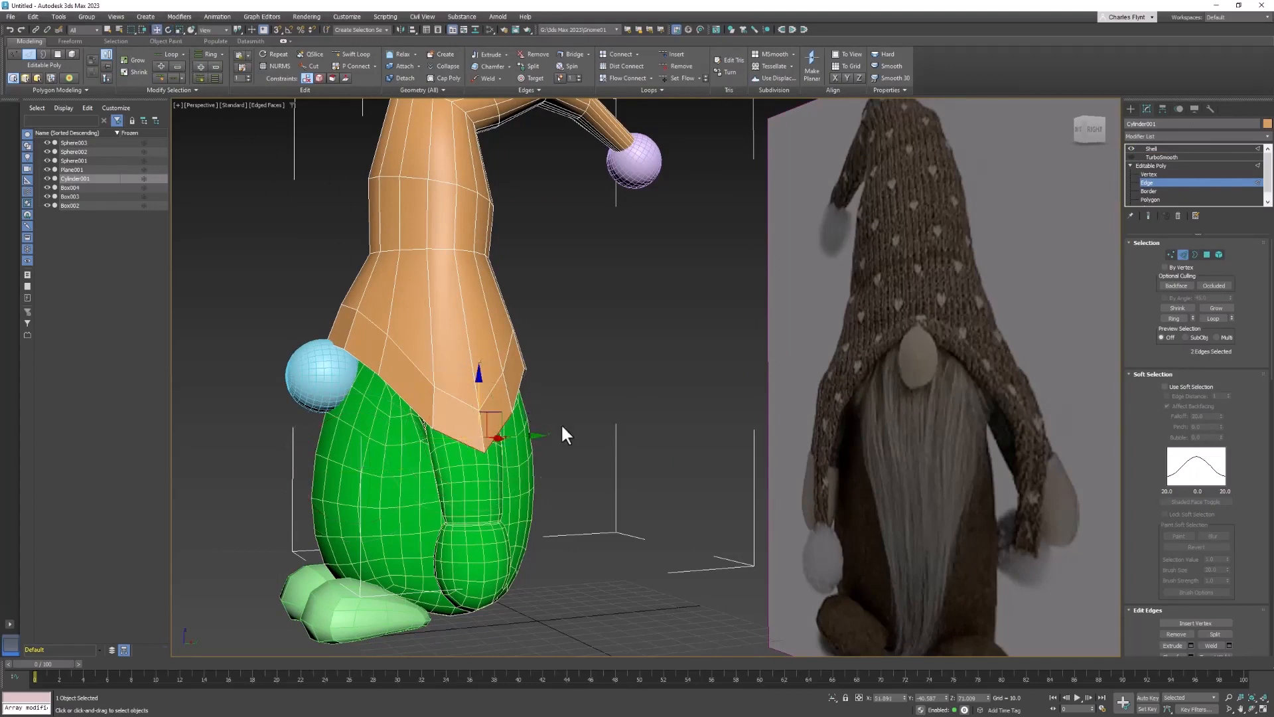
{"action": "left_click_drag", "start_coordinate": [479, 375], "coordinate": [499, 504]}
Leave edge editing on the hat and turn its TurboSmooth display back on.
{"action": "middle_click_drag", "start_coordinate": [500, 504], "coordinate": [767, 440], "text": "alt"}
{"action": "middle_click_drag", "start_coordinate": [977, 525], "coordinate": [757, 483], "text": "alt"}
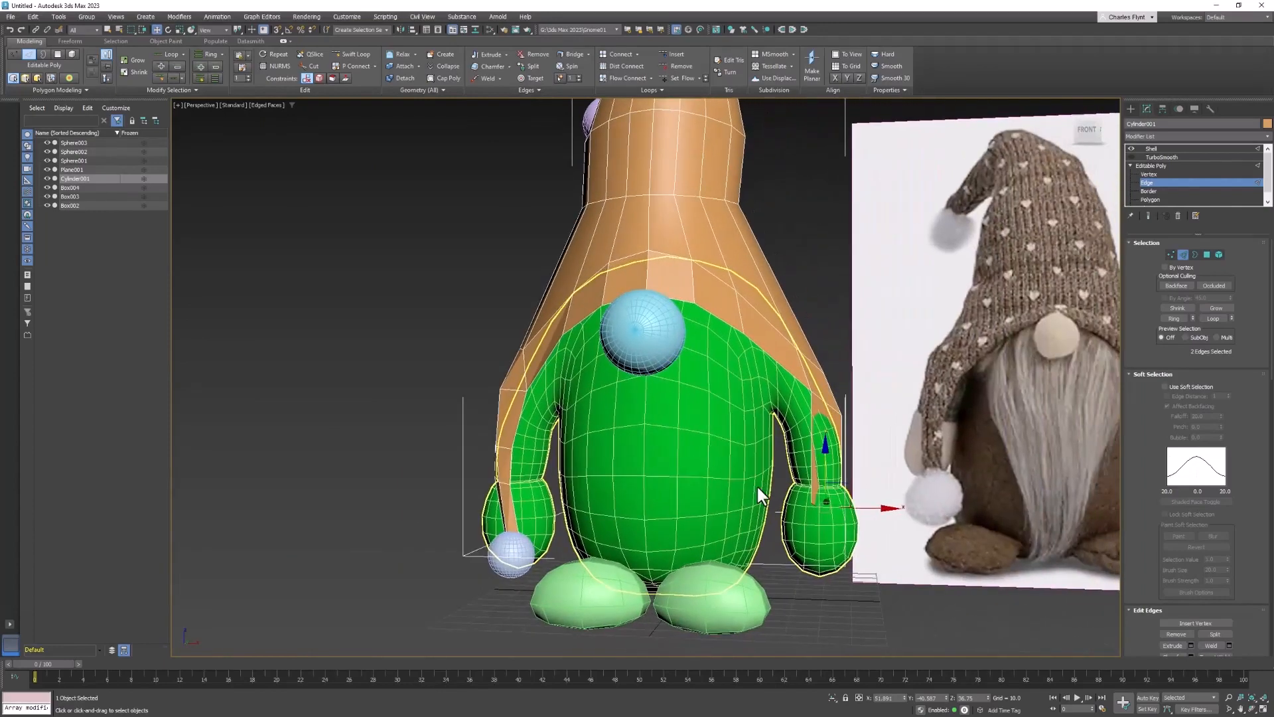
{"action": "scroll", "coordinate": [826, 403], "scroll_direction": "down", "scroll_amount": 3}
{"action": "scroll", "coordinate": [770, 433], "scroll_direction": "down", "scroll_amount": 3}
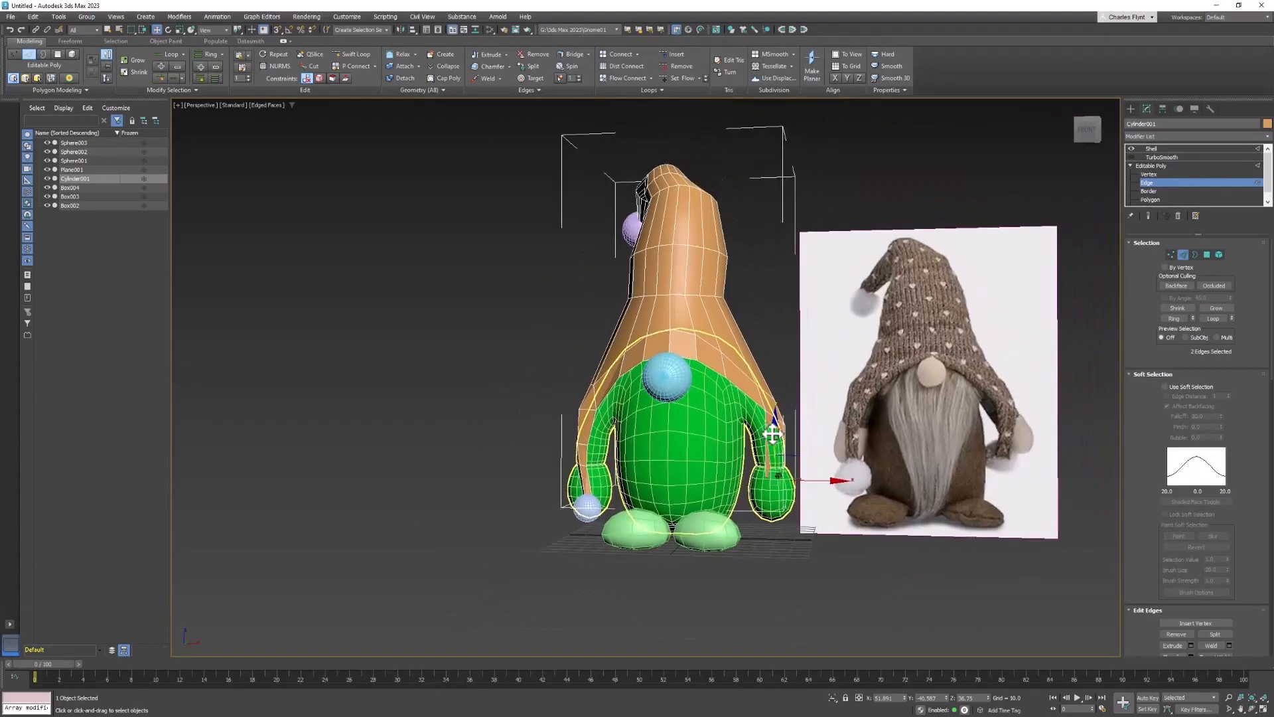
{"action": "scroll", "coordinate": [734, 374], "scroll_direction": "up", "scroll_amount": 1}
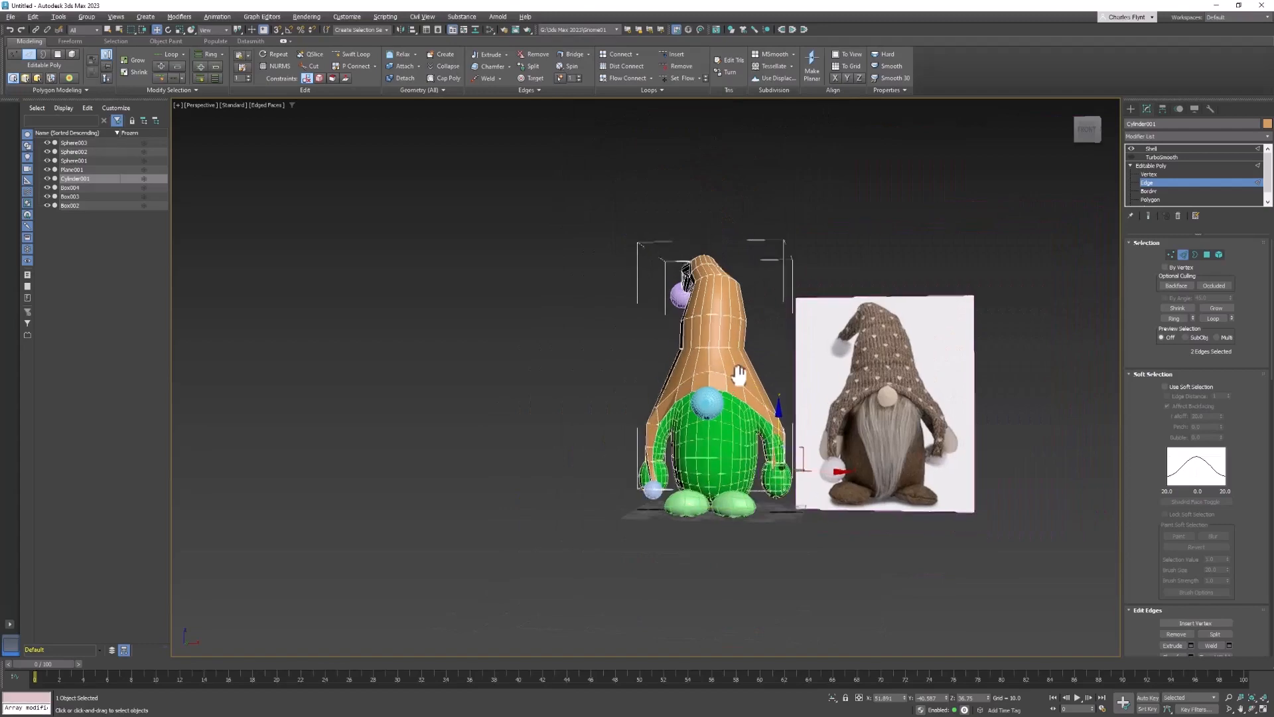
{"action": "scroll", "coordinate": [736, 375], "scroll_direction": "up", "scroll_amount": 2}
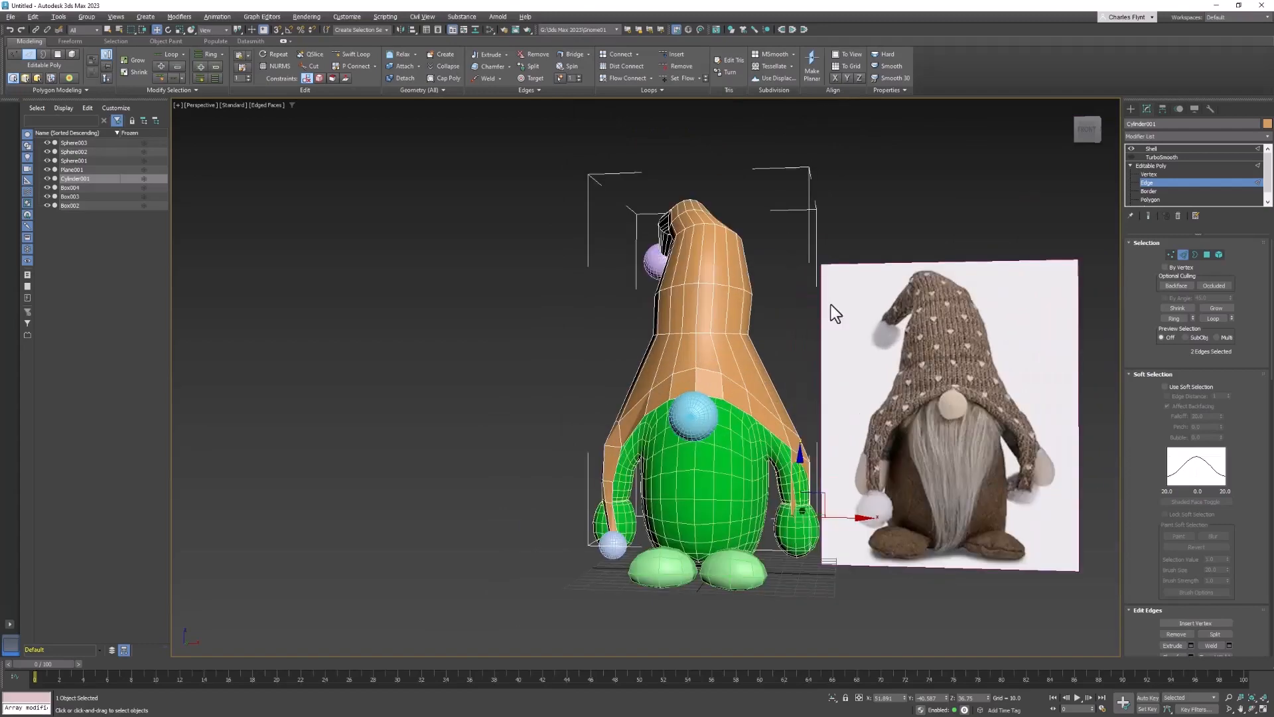
{"action": "left_click", "coordinate": [1161, 158]}
{"action": "left_click", "coordinate": [1131, 157]}
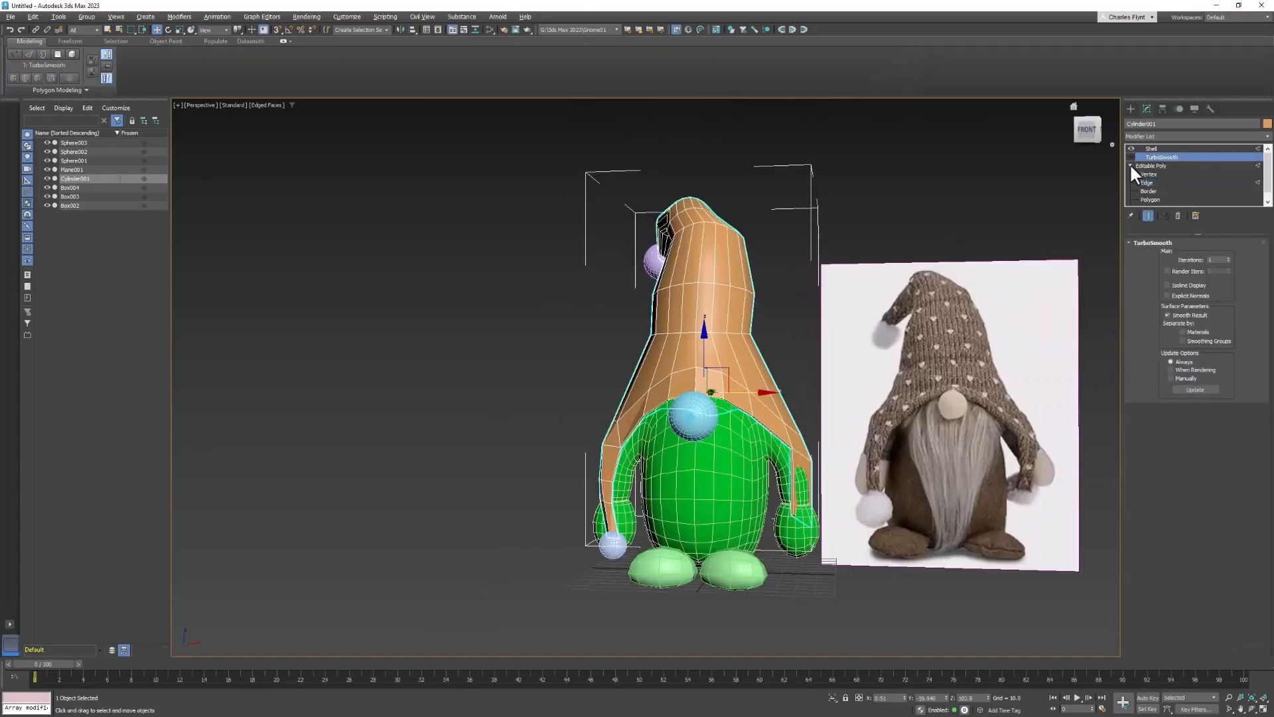
{"action": "left_click", "coordinate": [1130, 166]}
{"action": "middle_click_drag", "start_coordinate": [830, 336], "coordinate": [807, 322]}
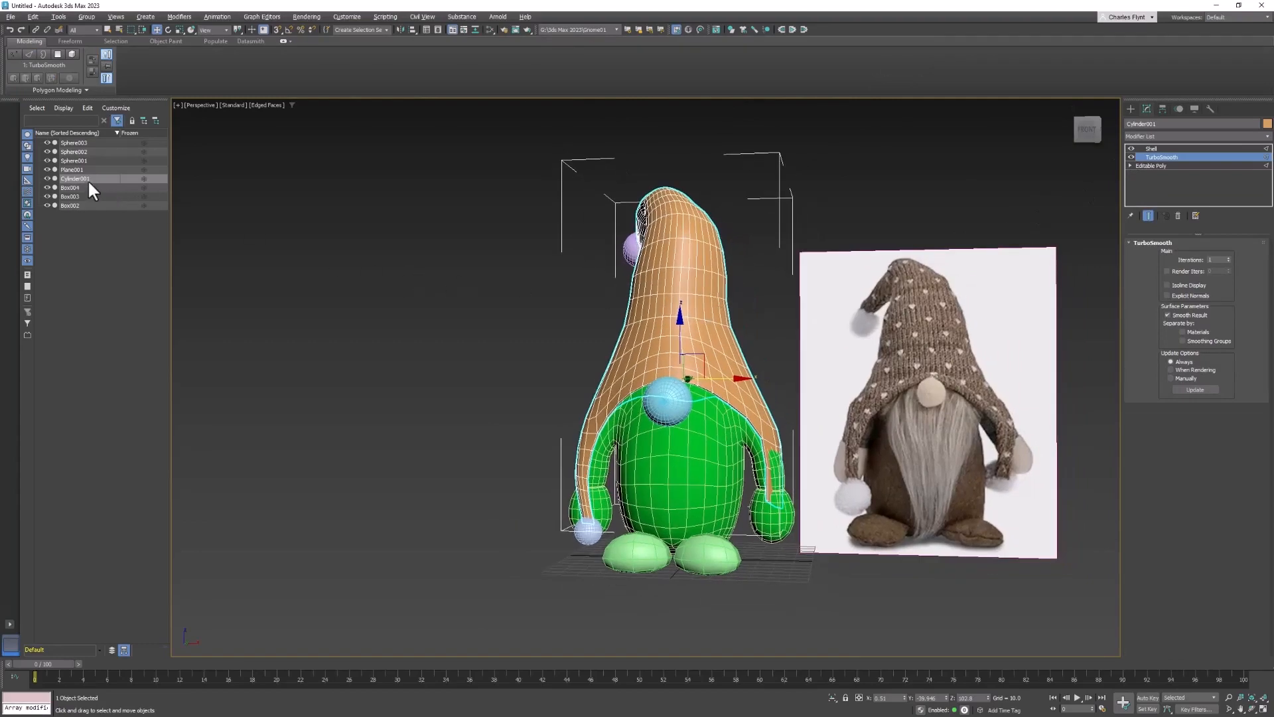
Hide the hat, the two pom-pom spheres and the nose sphere.
{"action": "left_click", "coordinate": [46, 179]}
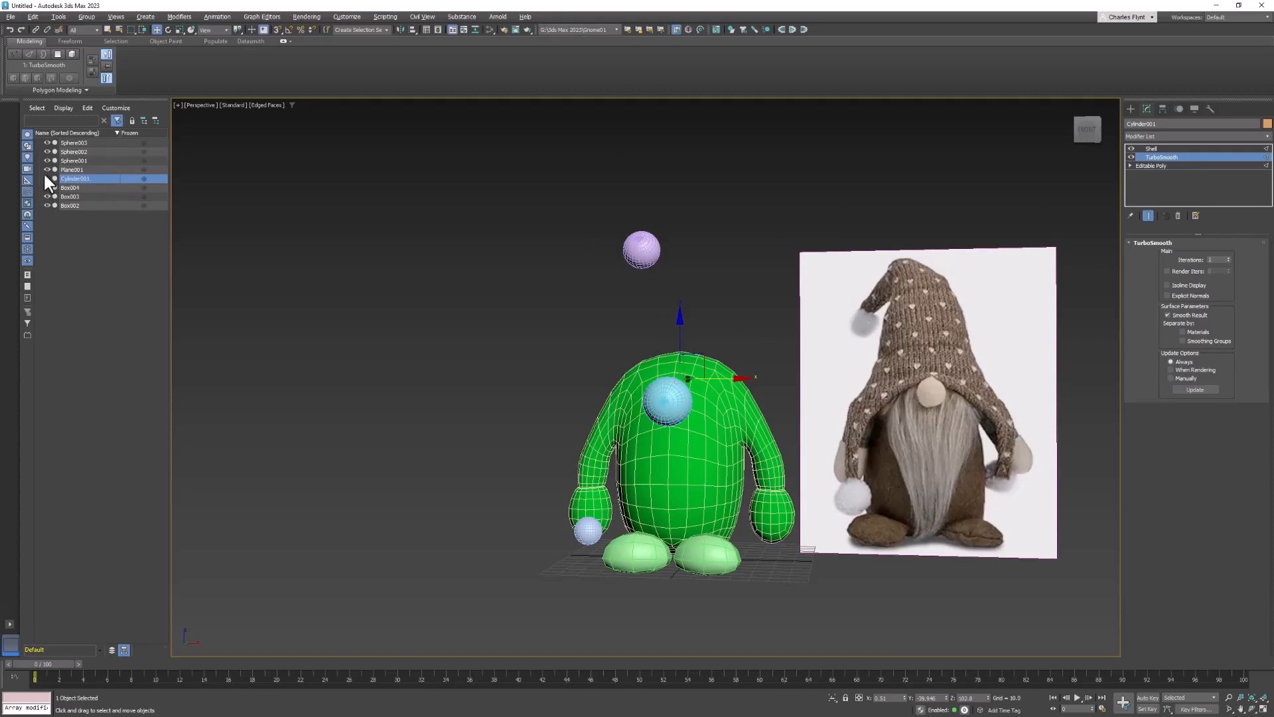
{"action": "left_click_drag", "start_coordinate": [47, 152], "coordinate": [46, 143]}
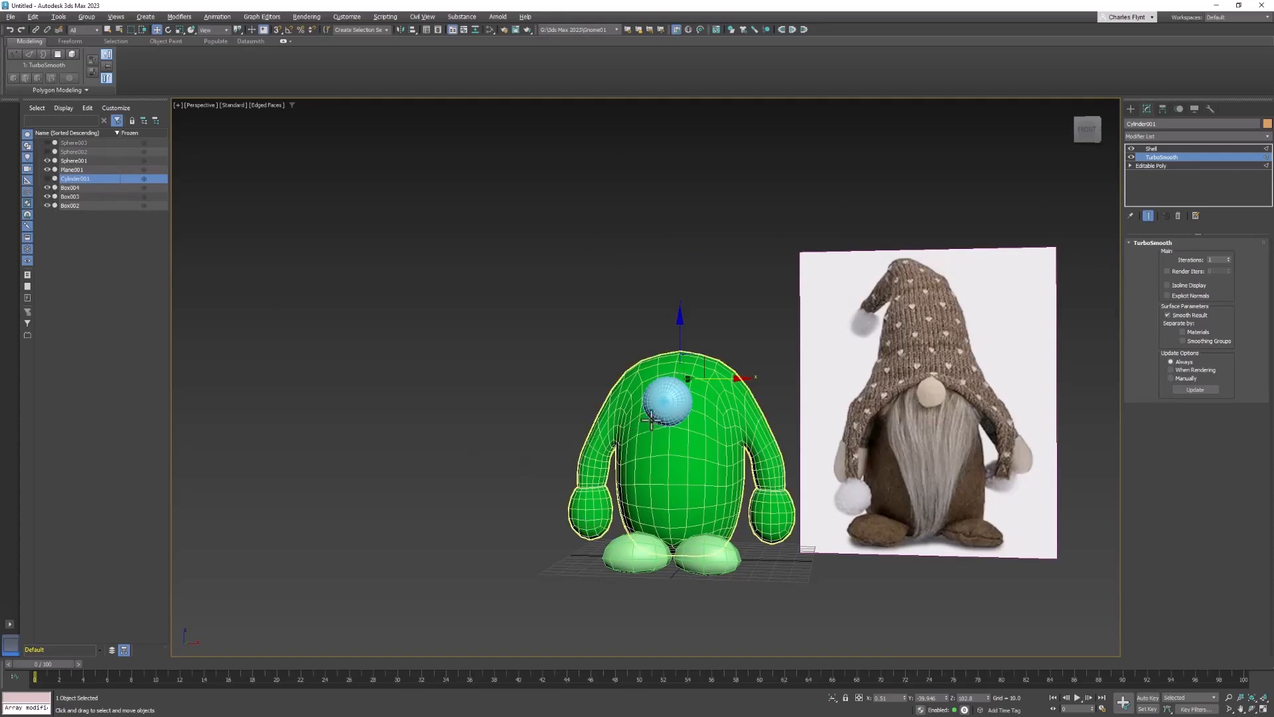
{"action": "left_click", "coordinate": [666, 400]}
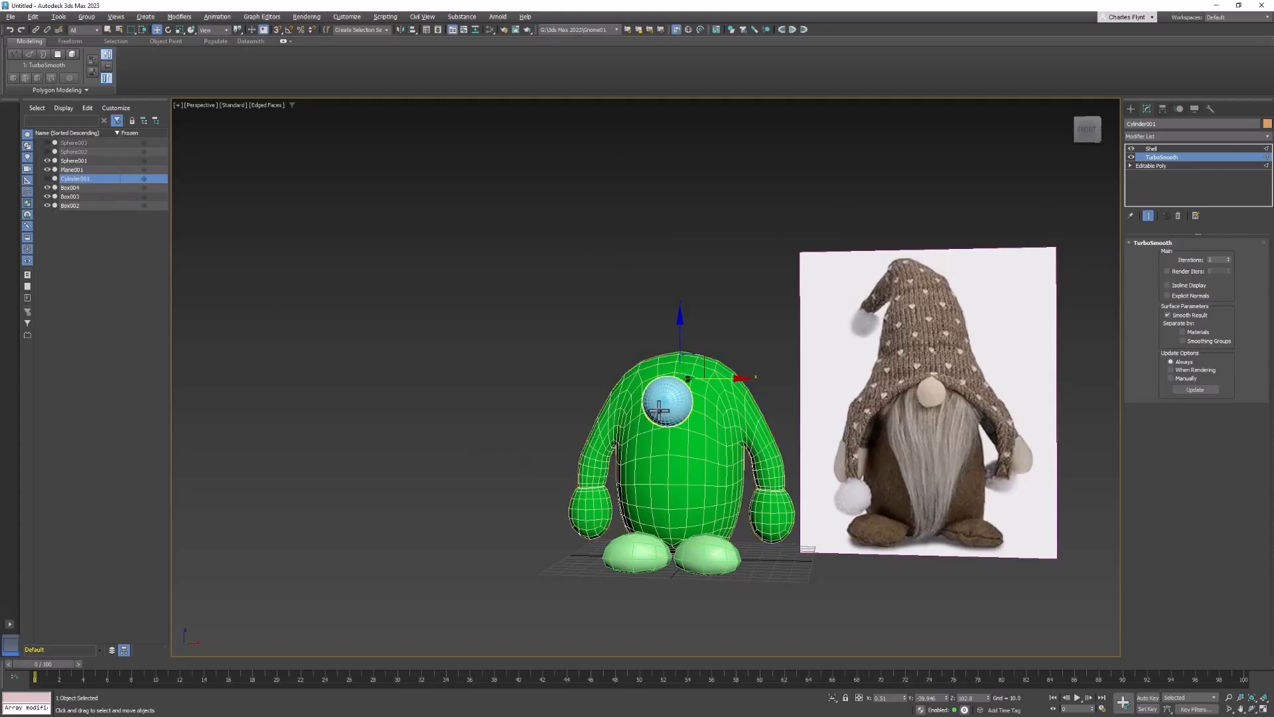
{"action": "left_click", "coordinate": [46, 160]}
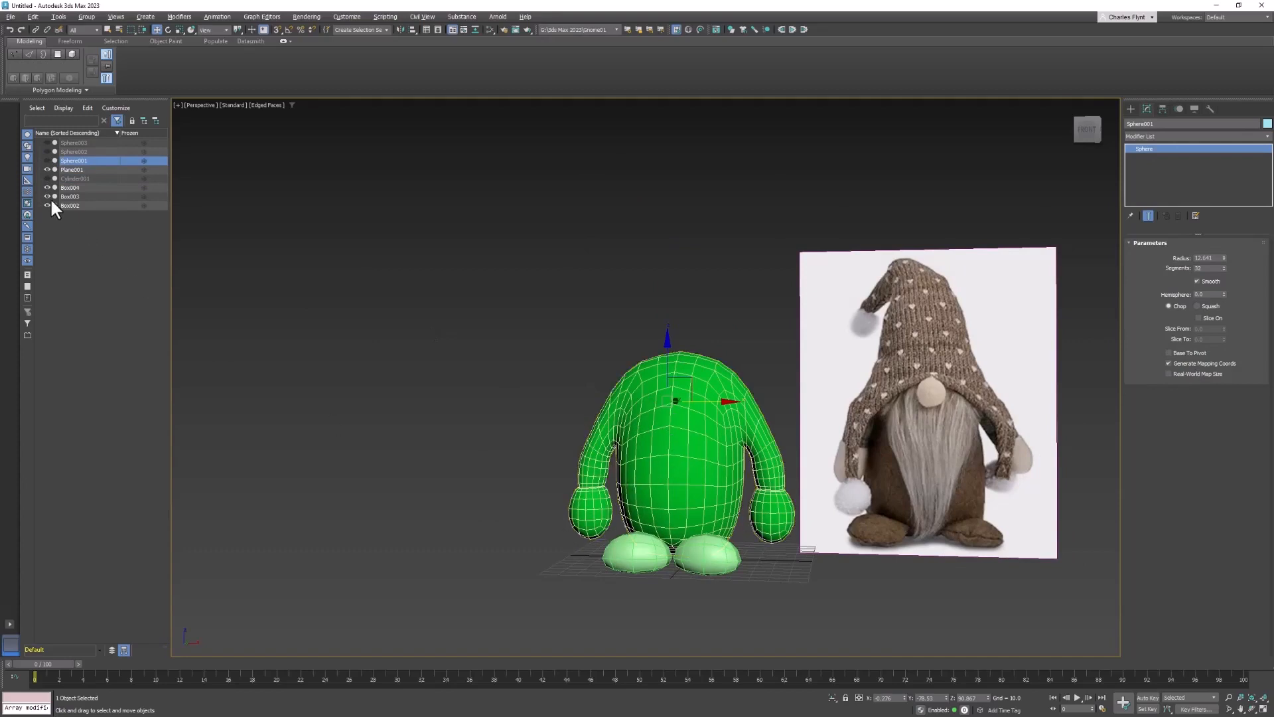
Hide both feet and the reference image plane so only the body stays displayed.
{"action": "left_click", "coordinate": [70, 197]}
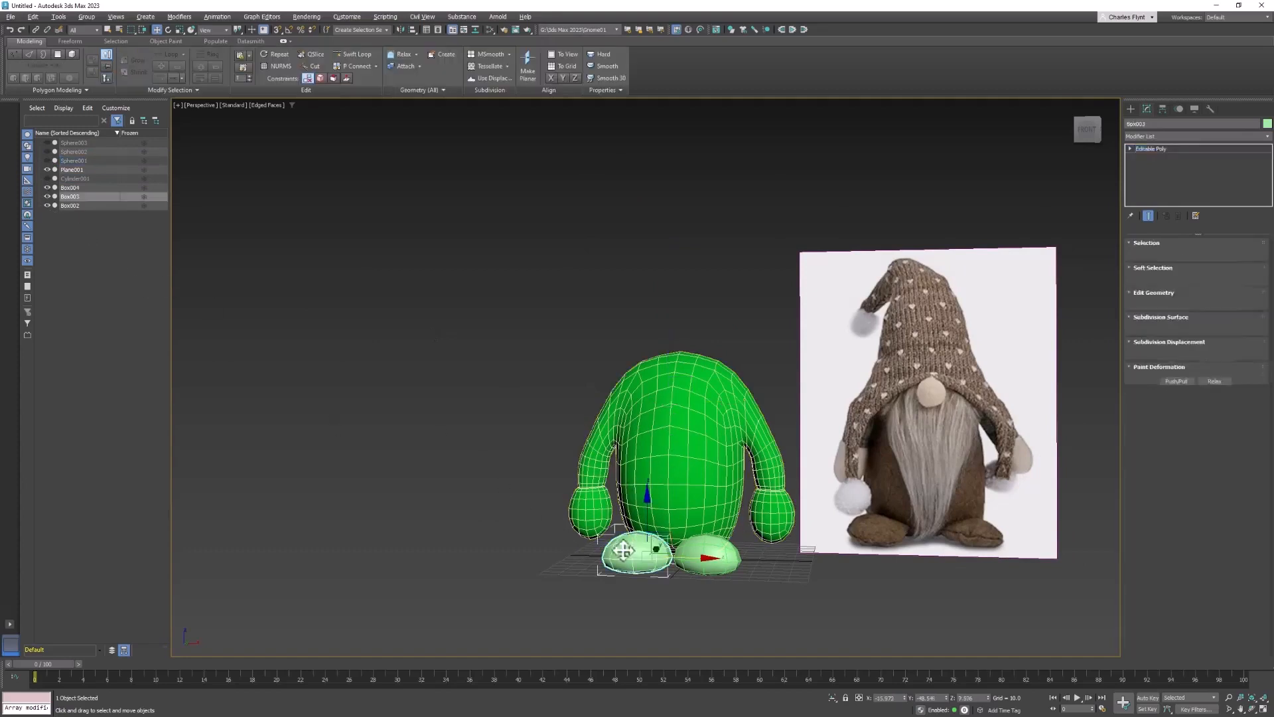
{"action": "left_click", "coordinate": [47, 196]}
{"action": "left_click", "coordinate": [47, 187]}
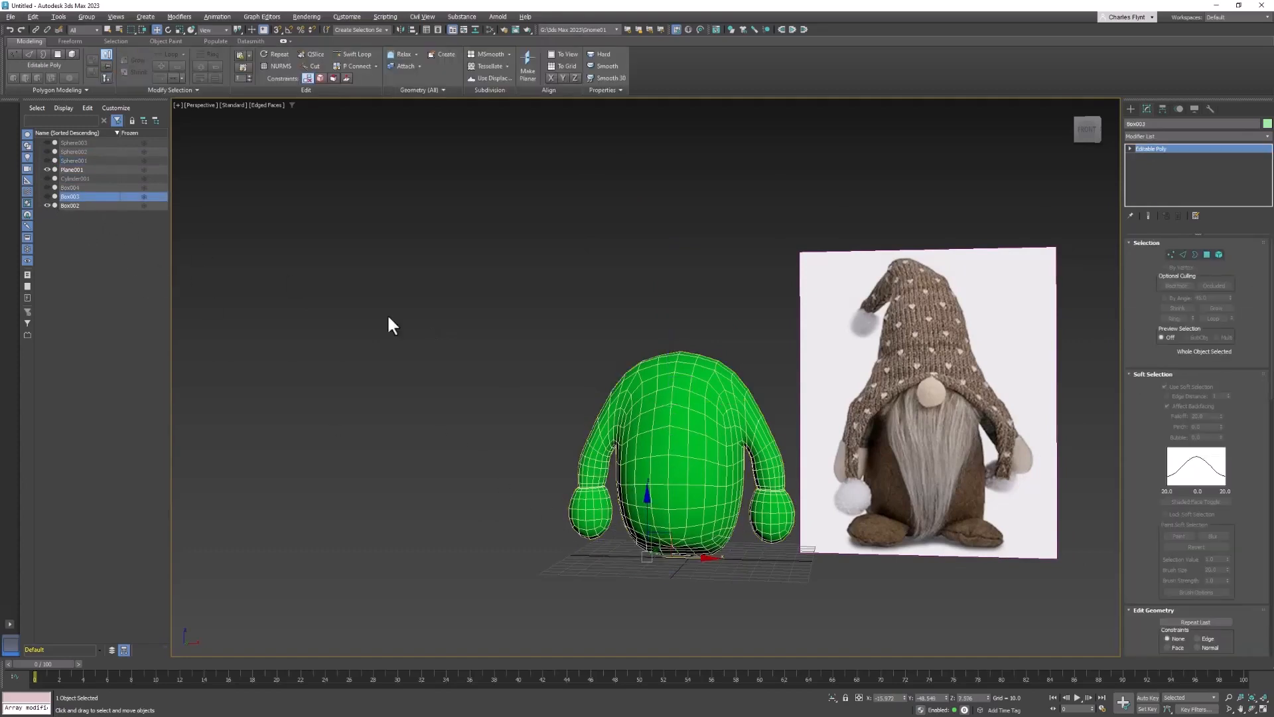
{"action": "middle_click_drag", "start_coordinate": [708, 408], "coordinate": [709, 400]}
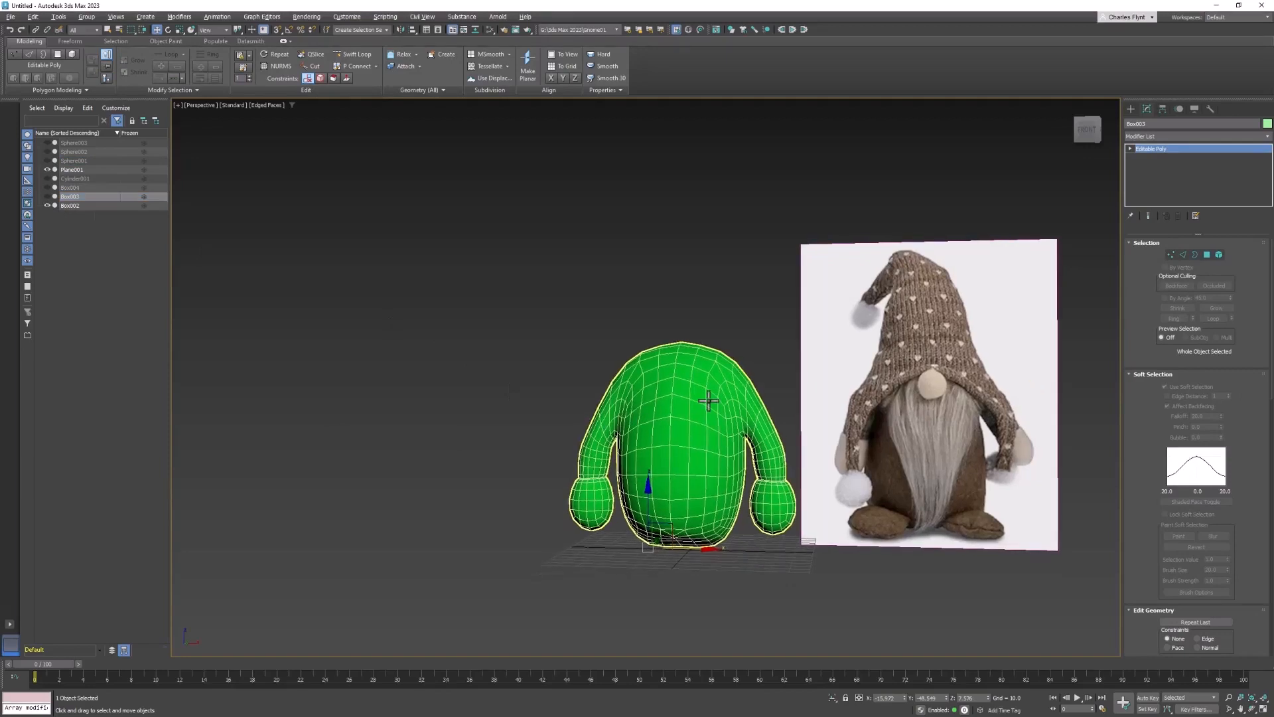
{"action": "left_click", "coordinate": [46, 169]}
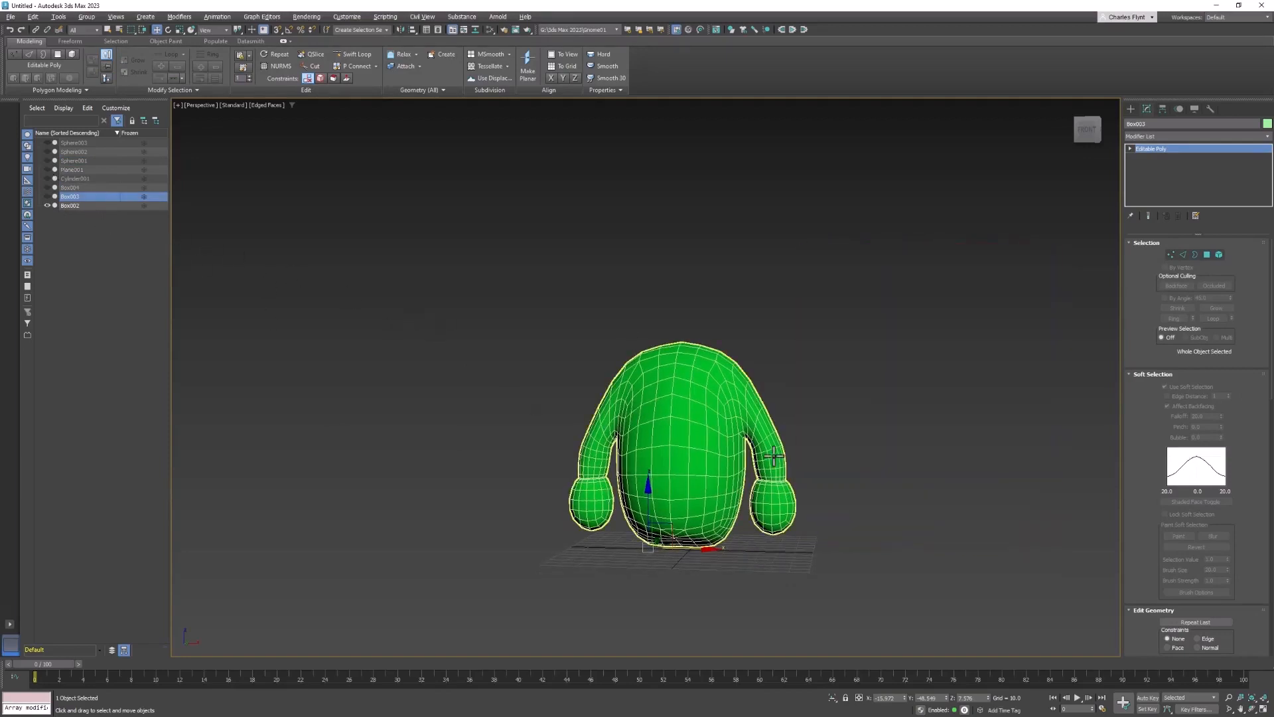
Show the nose sphere and the reference image plane again.
{"action": "middle_click_drag", "start_coordinate": [778, 442], "coordinate": [739, 447]}
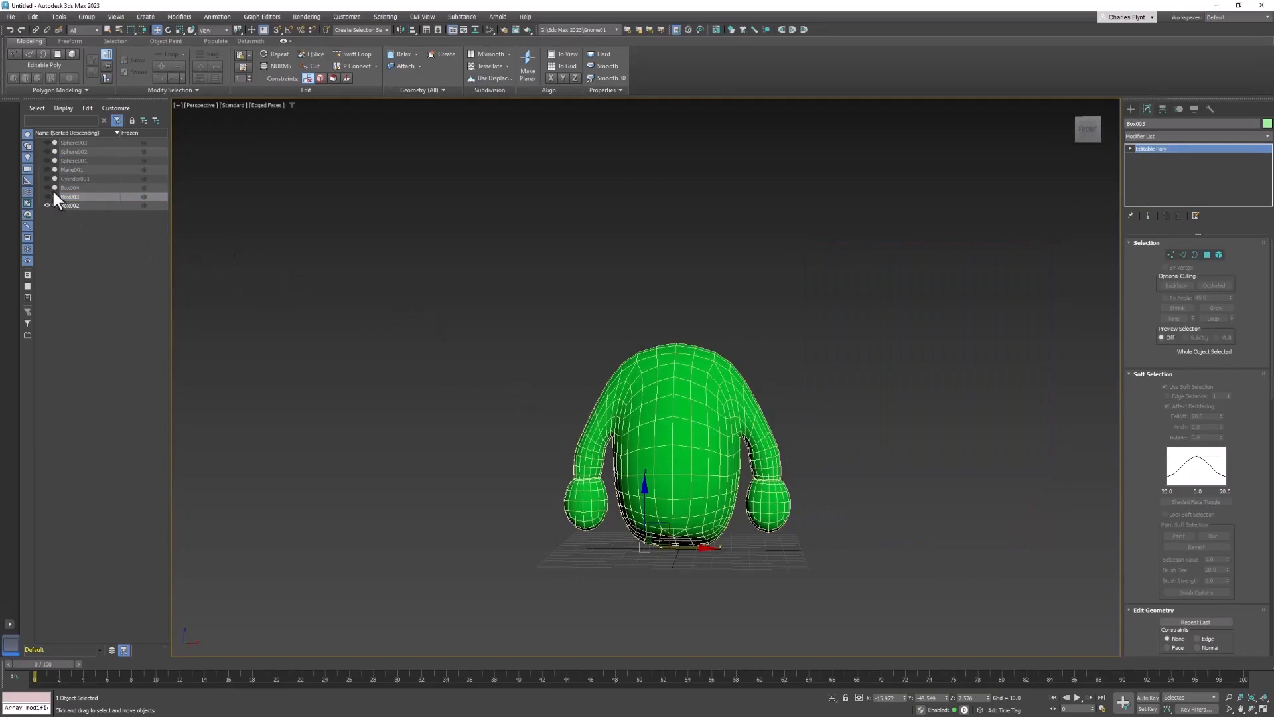
{"action": "left_click", "coordinate": [47, 161]}
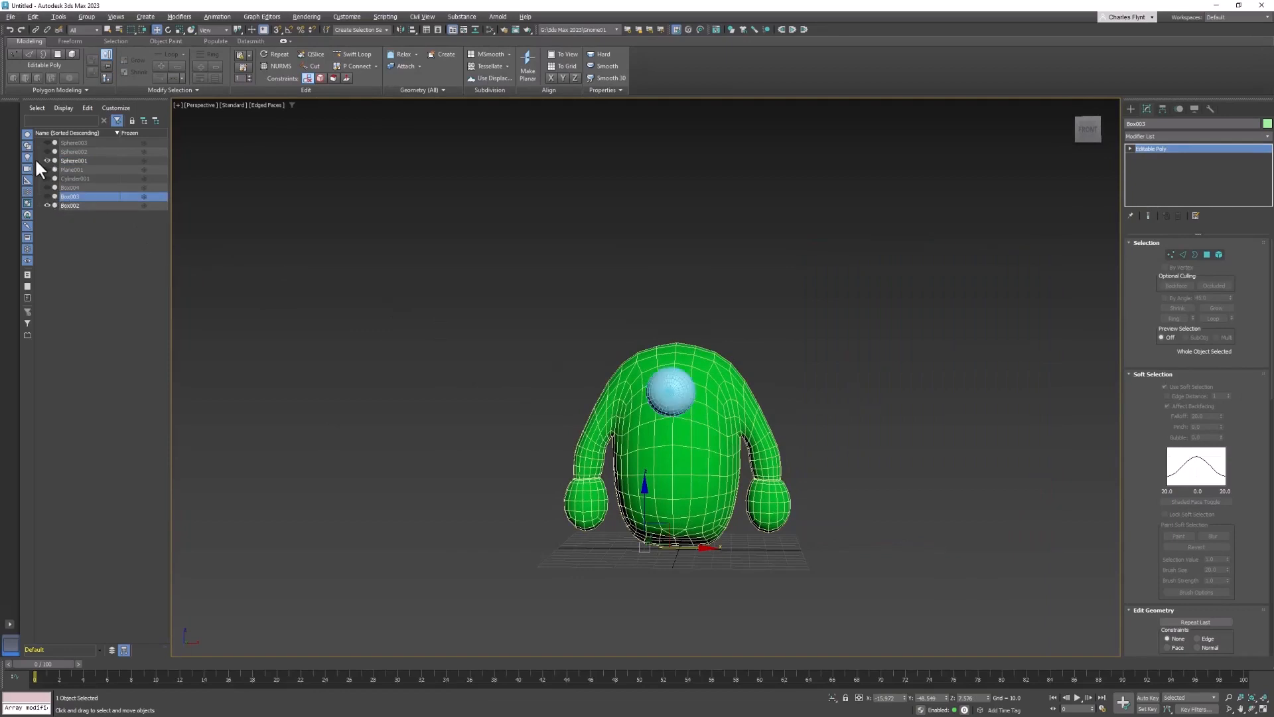
{"action": "left_click", "coordinate": [46, 169]}
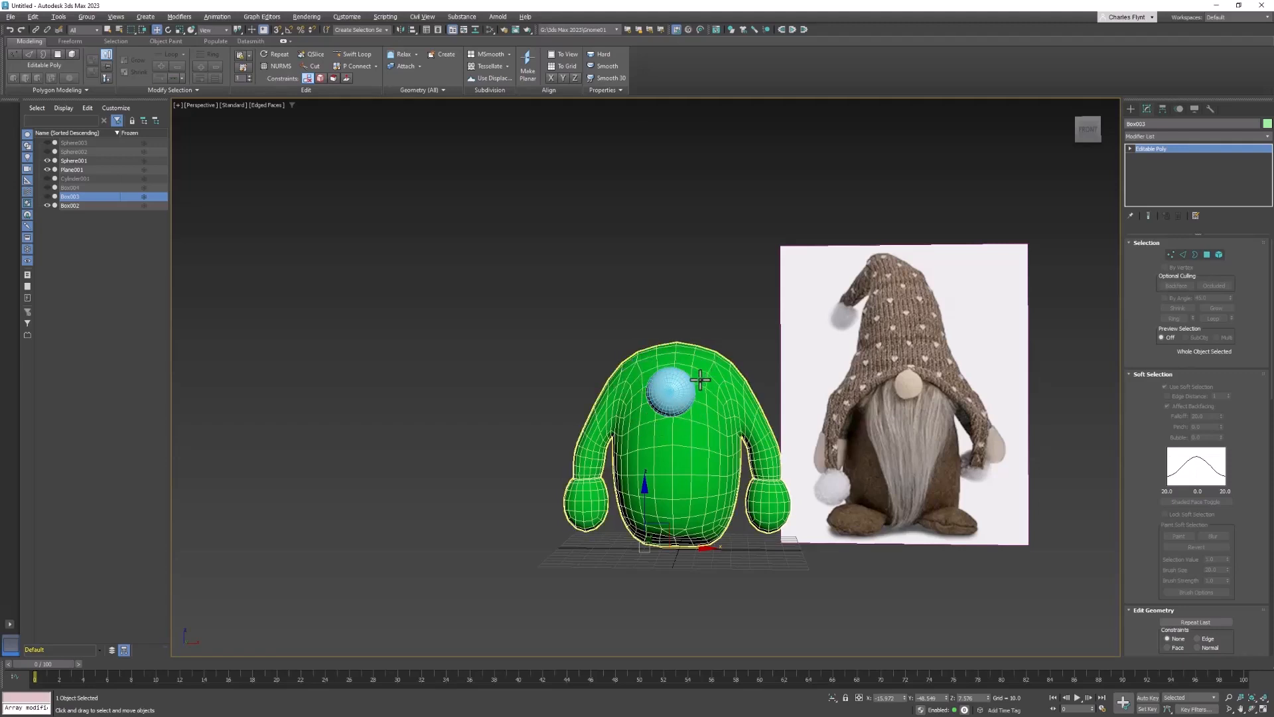
{"action": "left_click", "coordinate": [1207, 254]}
{"action": "scroll", "coordinate": [664, 359], "scroll_direction": "up", "scroll_amount": 5}
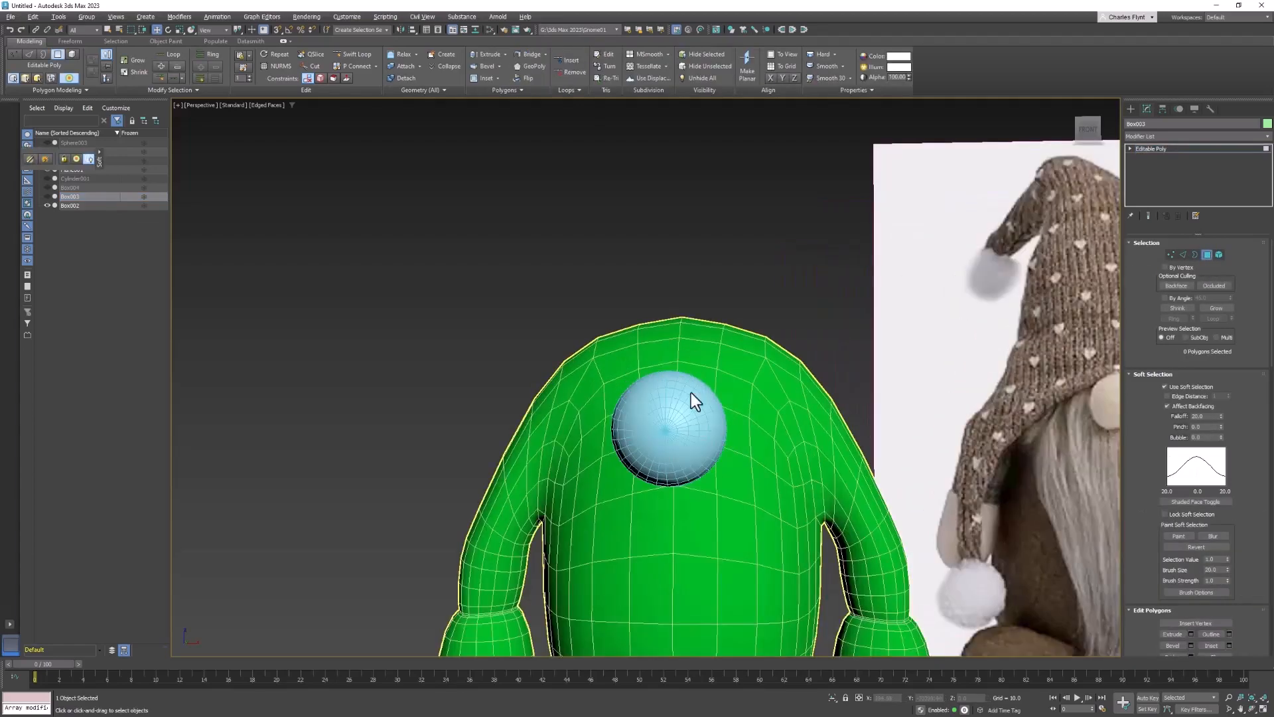
{"action": "mouse_move", "coordinate": [720, 407]}
{"action": "middle_mouse_down", "text": "alt"}
{"action": "mouse_move", "coordinate": [795, 406]}
{"action": "mouse_move", "coordinate": [730, 425]}
{"action": "middle_mouse_up", "text": "alt"}
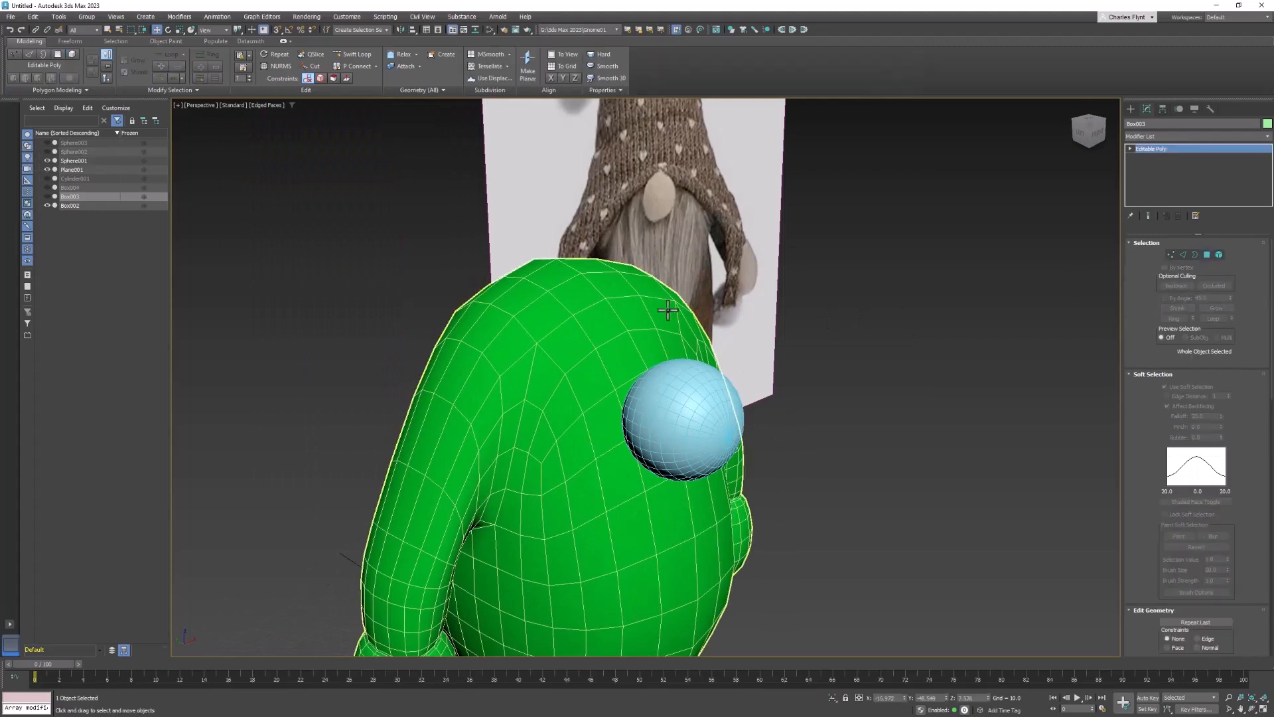
Convert the green body with its Symmetry modifier to an Editable Poly.
{"action": "left_click", "coordinate": [636, 316]}
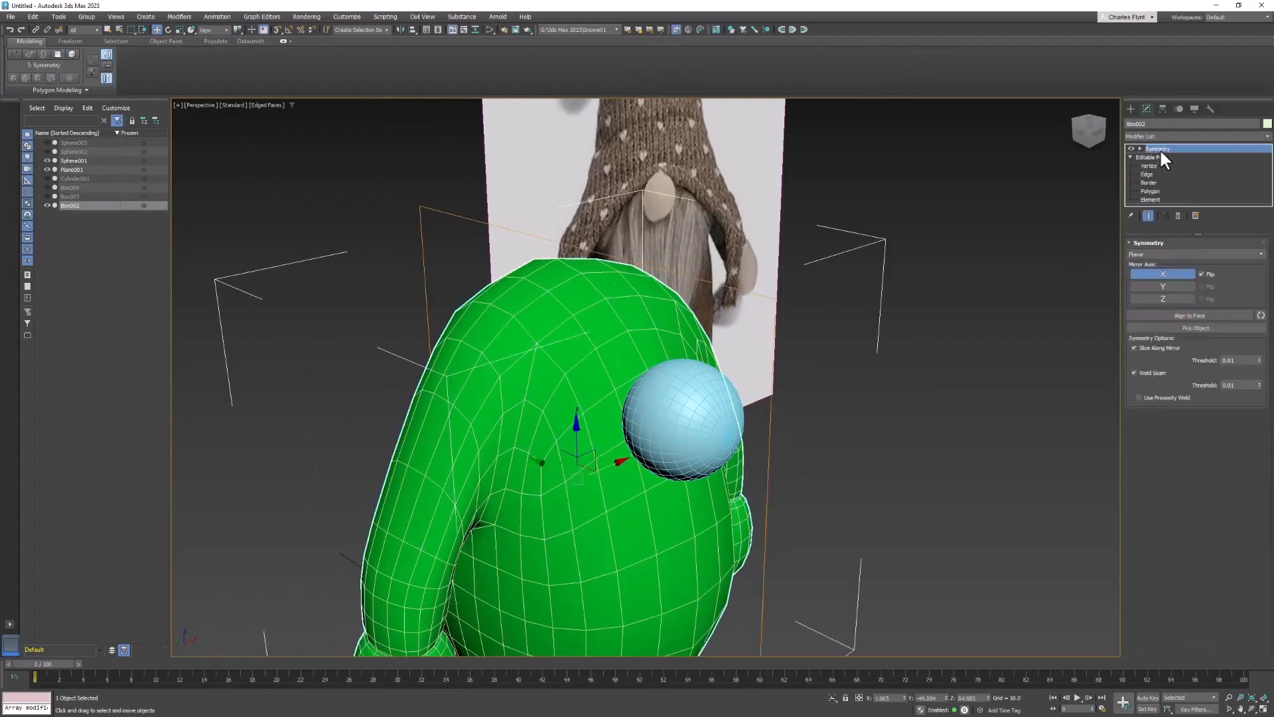
{"action": "right_click", "coordinate": [614, 326]}
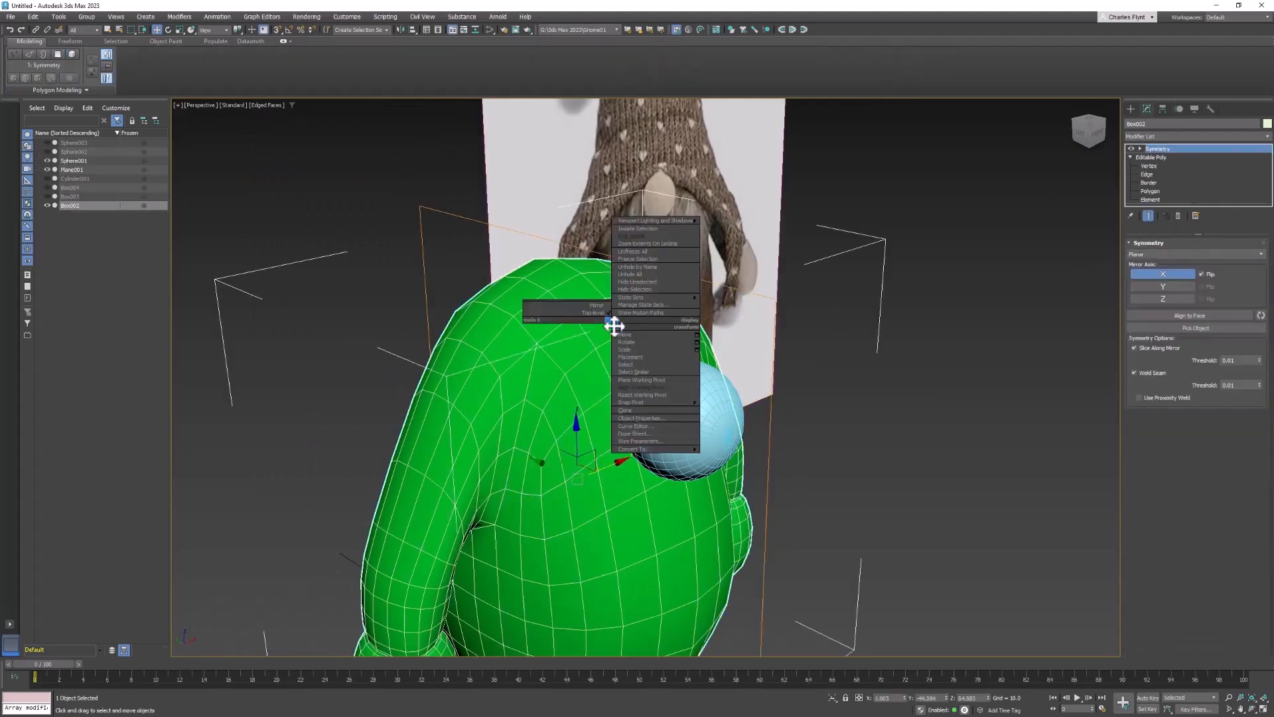
{"action": "mouse_move", "coordinate": [656, 448]}
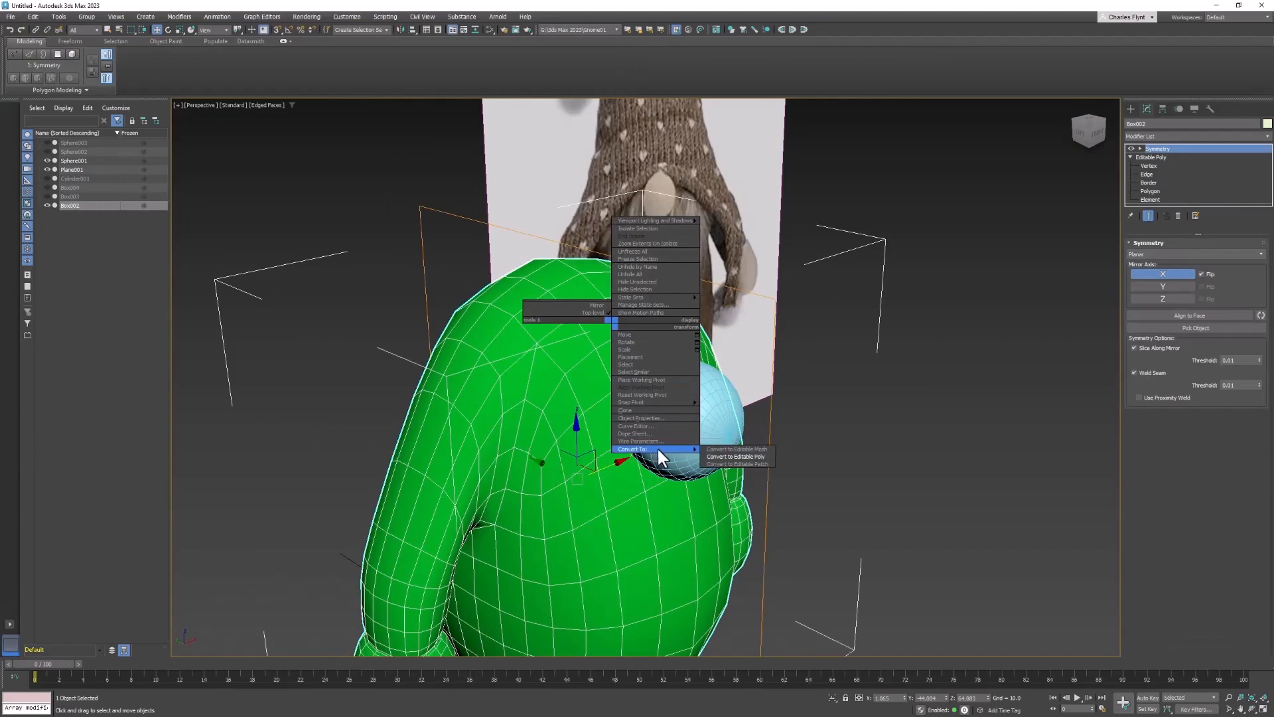
{"action": "left_click", "coordinate": [750, 456]}
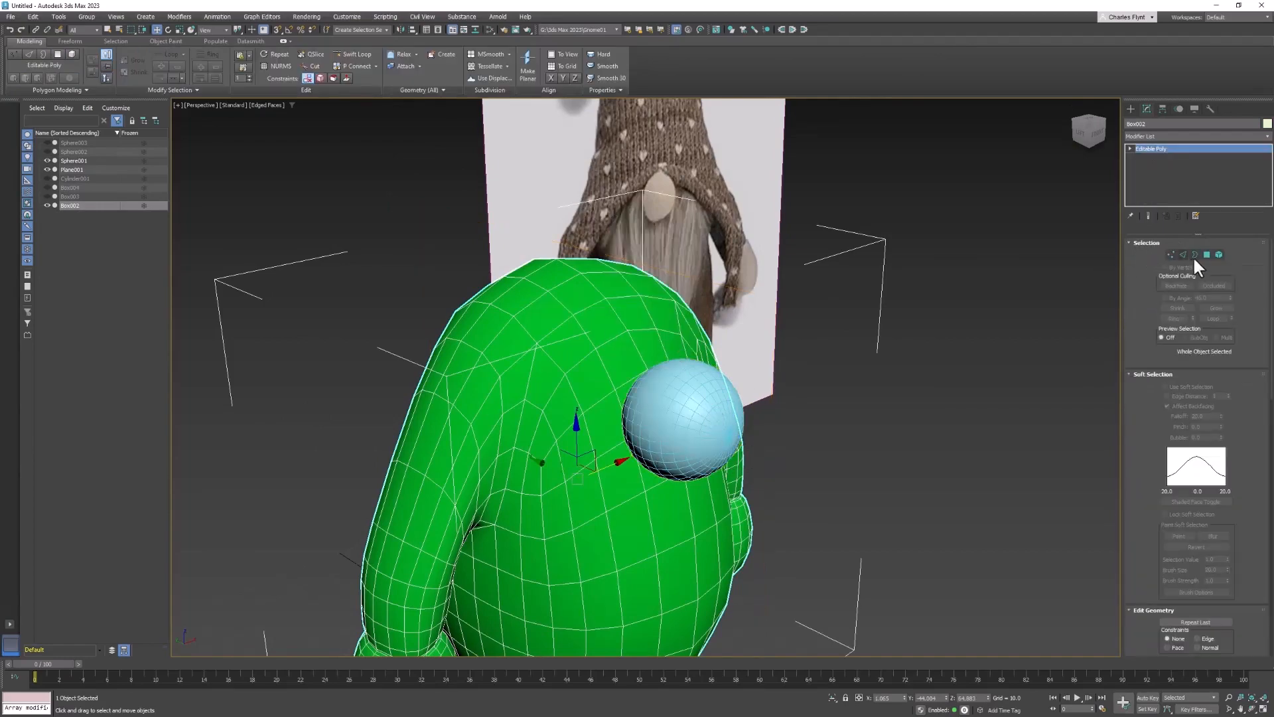
At polygon level, select two rows of four polygons across the body's upper front, above the nose.
{"action": "left_click", "coordinate": [1207, 254]}
{"action": "key", "text": "ctrl+a"}
{"action": "left_click", "coordinate": [605, 330]}
{"action": "middle_click_drag", "start_coordinate": [719, 362], "coordinate": [612, 369], "text": "alt"}
{"action": "left_click", "coordinate": [555, 335], "text": "ctrl"}
{"action": "left_click", "coordinate": [647, 325], "text": "ctrl"}
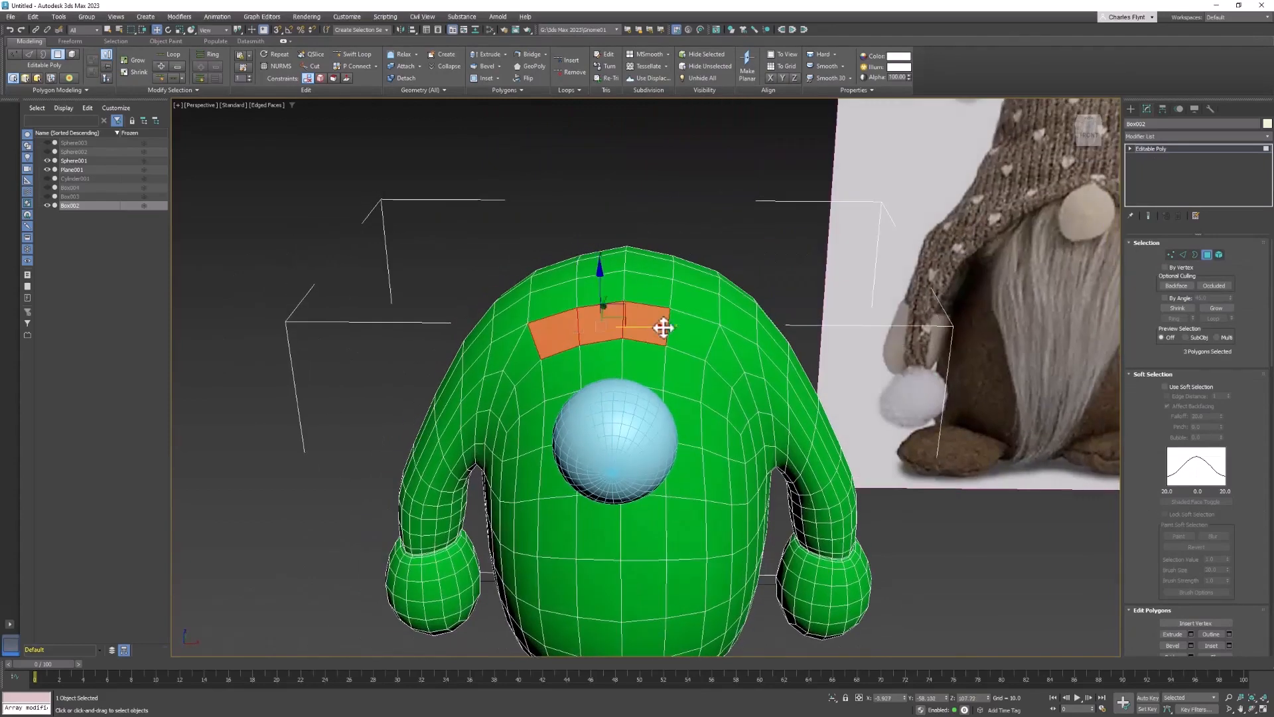
{"action": "left_click", "coordinate": [694, 329], "text": "ctrl"}
{"action": "left_click", "coordinate": [694, 296], "text": "ctrl"}
{"action": "left_click", "coordinate": [644, 290], "text": "ctrl"}
{"action": "left_click", "coordinate": [597, 292], "text": "ctrl"}
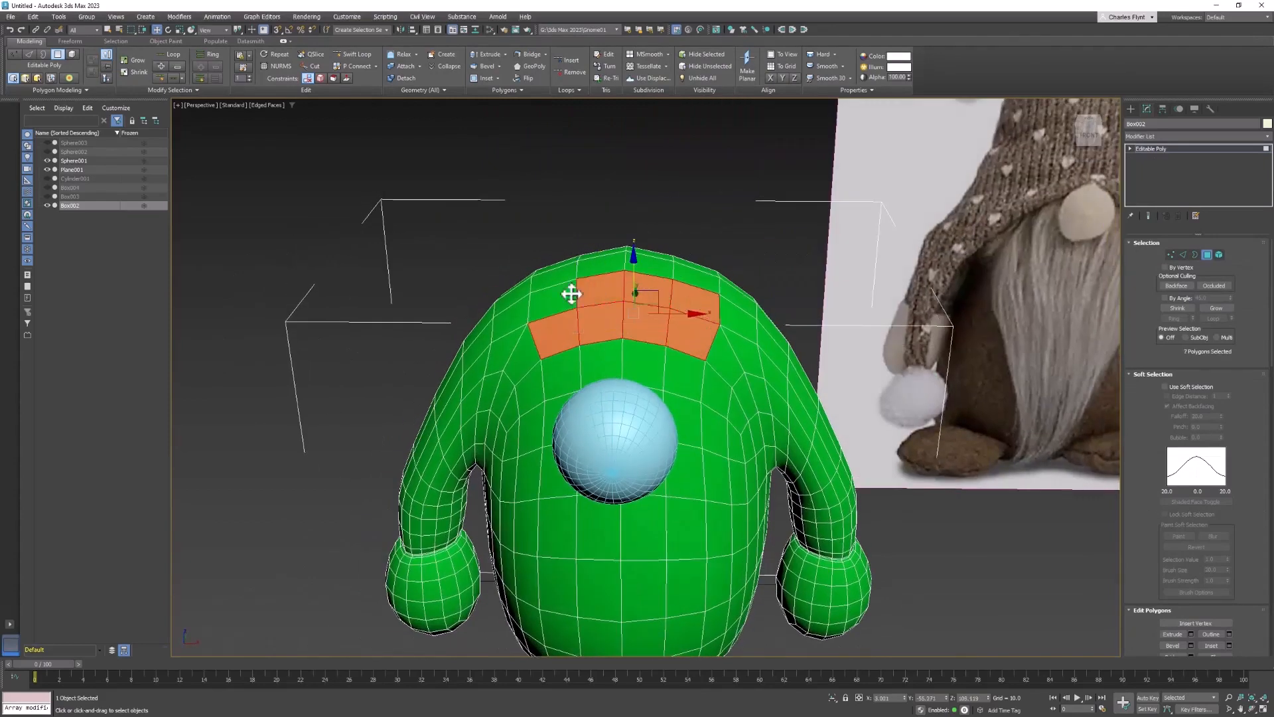
{"action": "left_click", "coordinate": [554, 300], "text": "ctrl"}
Add the six polygons of the row just above the nose to the selection.
{"action": "left_click", "coordinate": [564, 370], "text": "ctrl"}
{"action": "left_click", "coordinate": [596, 362], "text": "ctrl"}
{"action": "left_click", "coordinate": [640, 361], "text": "ctrl"}
{"action": "left_click", "coordinate": [680, 371], "text": "ctrl"}
{"action": "left_click", "coordinate": [715, 388], "text": "ctrl"}
{"action": "left_click", "coordinate": [533, 391], "text": "ctrl"}
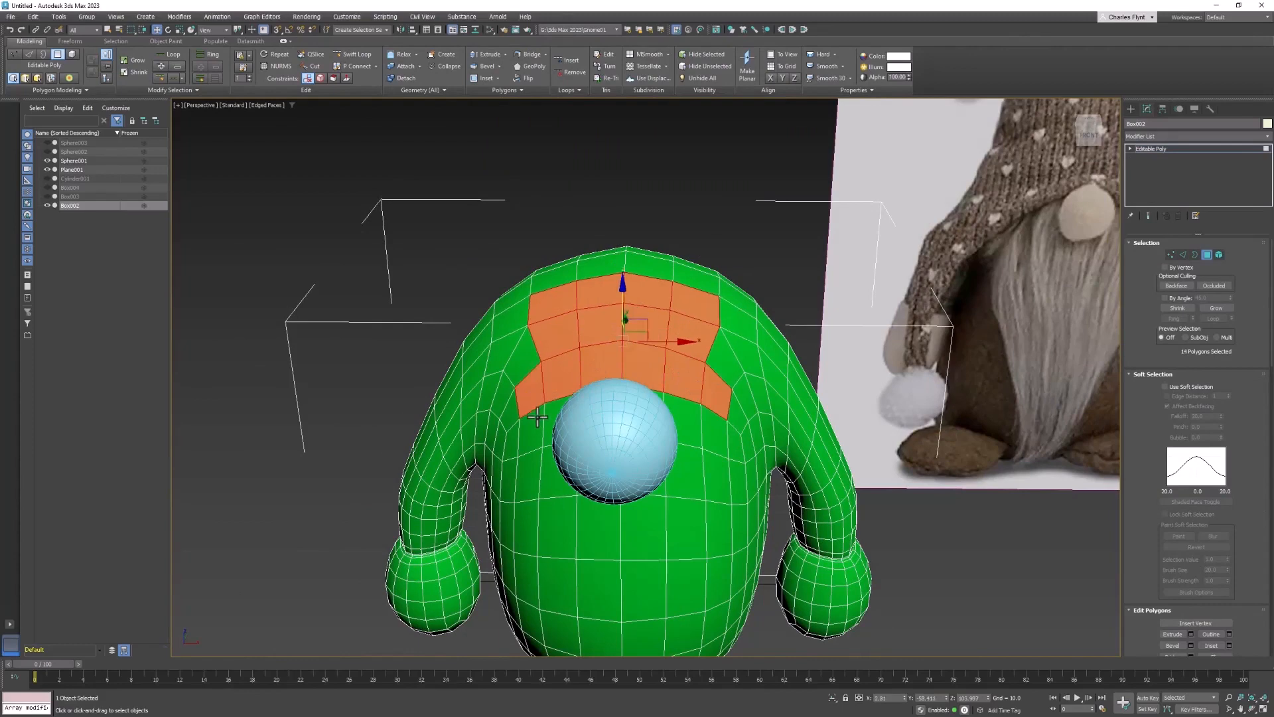
Extend the polygon selection with the six-polygon row running behind the upper part of the nose.
{"action": "left_click", "coordinate": [533, 424], "text": "ctrl"}
{"action": "left_click", "coordinate": [556, 409], "text": "ctrl"}
{"action": "left_click", "coordinate": [613, 397], "text": "ctrl"}
{"action": "left_click", "coordinate": [653, 392], "text": "ctrl"}
{"action": "left_click", "coordinate": [689, 417], "text": "ctrl"}
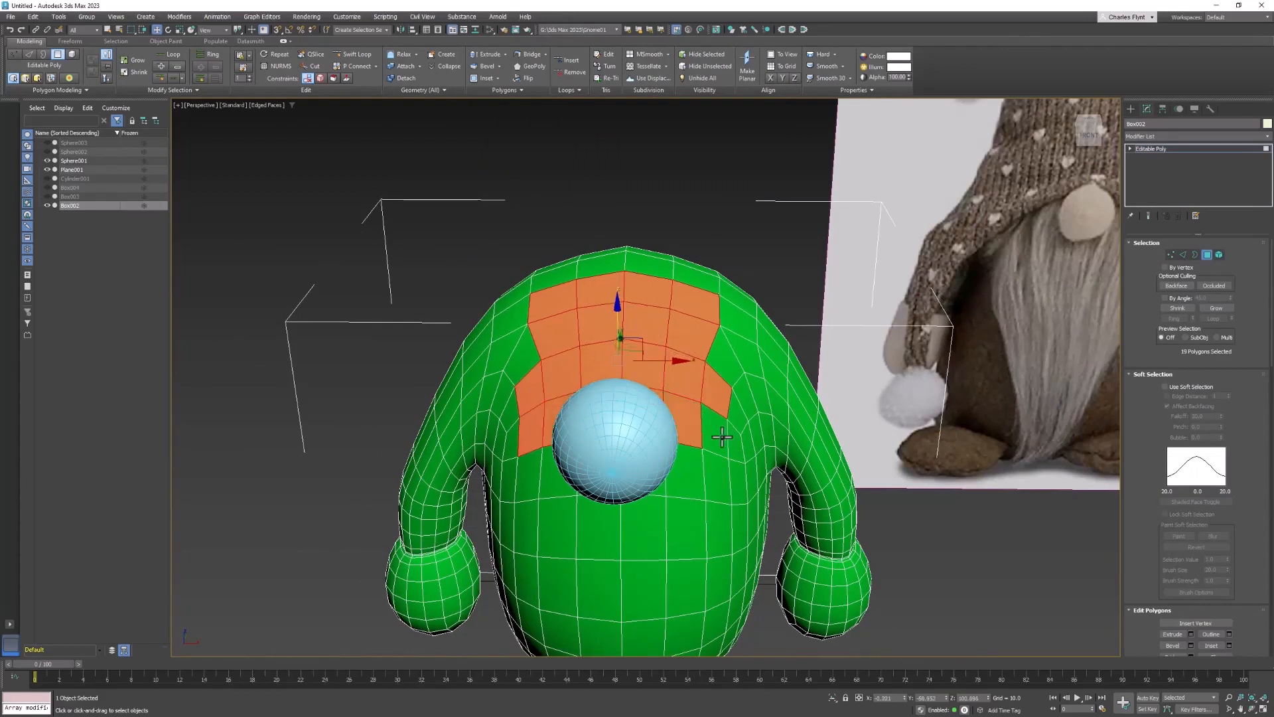
{"action": "left_click", "coordinate": [719, 432], "text": "ctrl"}
Add the four polygons behind the lower part of the nose to the selection.
{"action": "middle_click_drag", "start_coordinate": [740, 450], "coordinate": [729, 418], "text": "alt"}
{"action": "left_click", "coordinate": [571, 437], "text": "ctrl"}
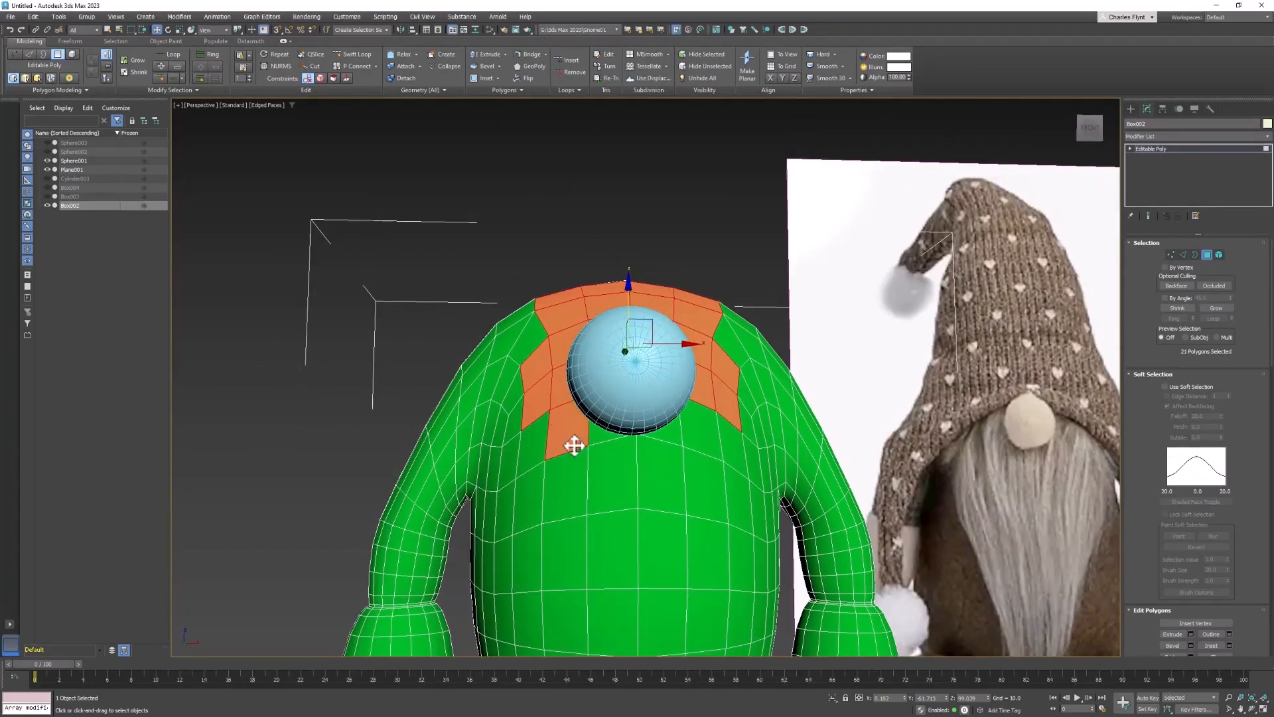
{"action": "left_click", "coordinate": [611, 434], "text": "ctrl"}
{"action": "left_click", "coordinate": [678, 437], "text": "ctrl"}
{"action": "left_click", "coordinate": [706, 435], "text": "ctrl"}
Extend the selection with a row of four polygons on the chest directly below the nose.
{"action": "middle_click_drag", "start_coordinate": [707, 437], "coordinate": [620, 321], "text": "alt"}
{"action": "left_click", "coordinate": [599, 494], "text": "ctrl"}
{"action": "left_click", "coordinate": [578, 486], "text": "ctrl"}
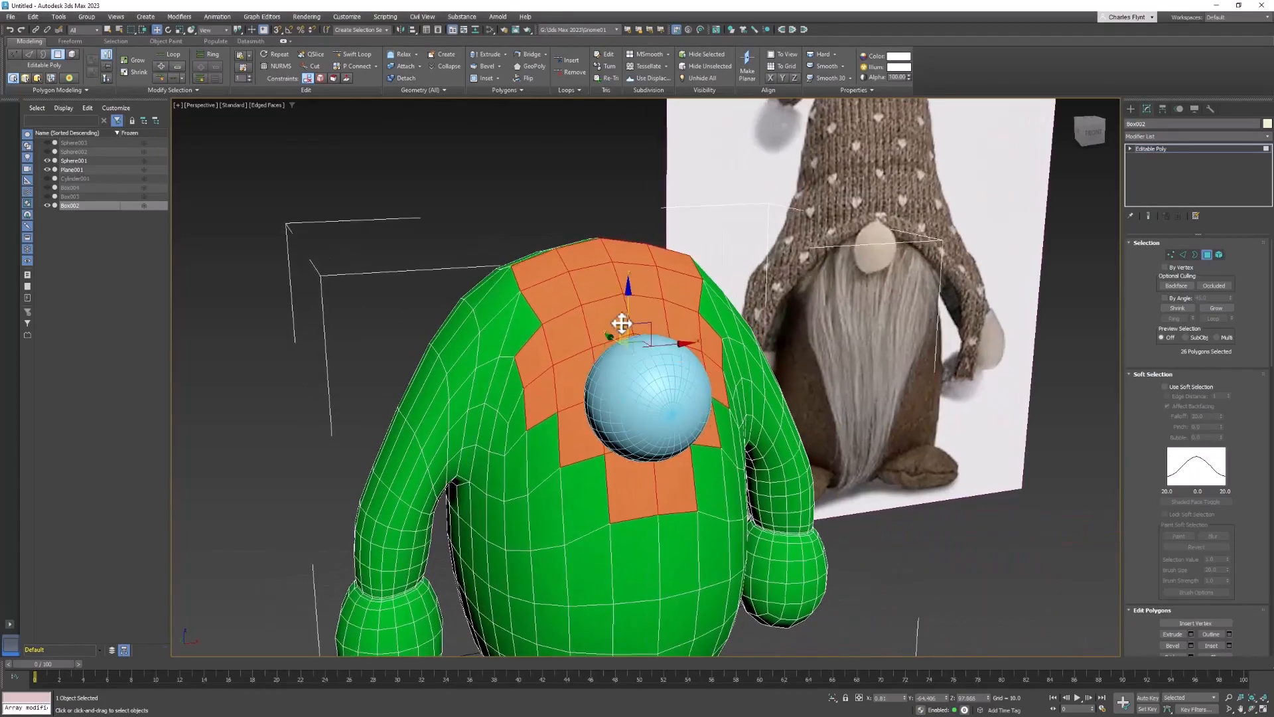
{"action": "mouse_move", "coordinate": [743, 502]}
{"action": "middle_mouse_down", "text": "alt"}
{"action": "mouse_move", "coordinate": [713, 494]}
{"action": "mouse_move", "coordinate": [730, 491]}
{"action": "middle_mouse_up", "text": "alt"}
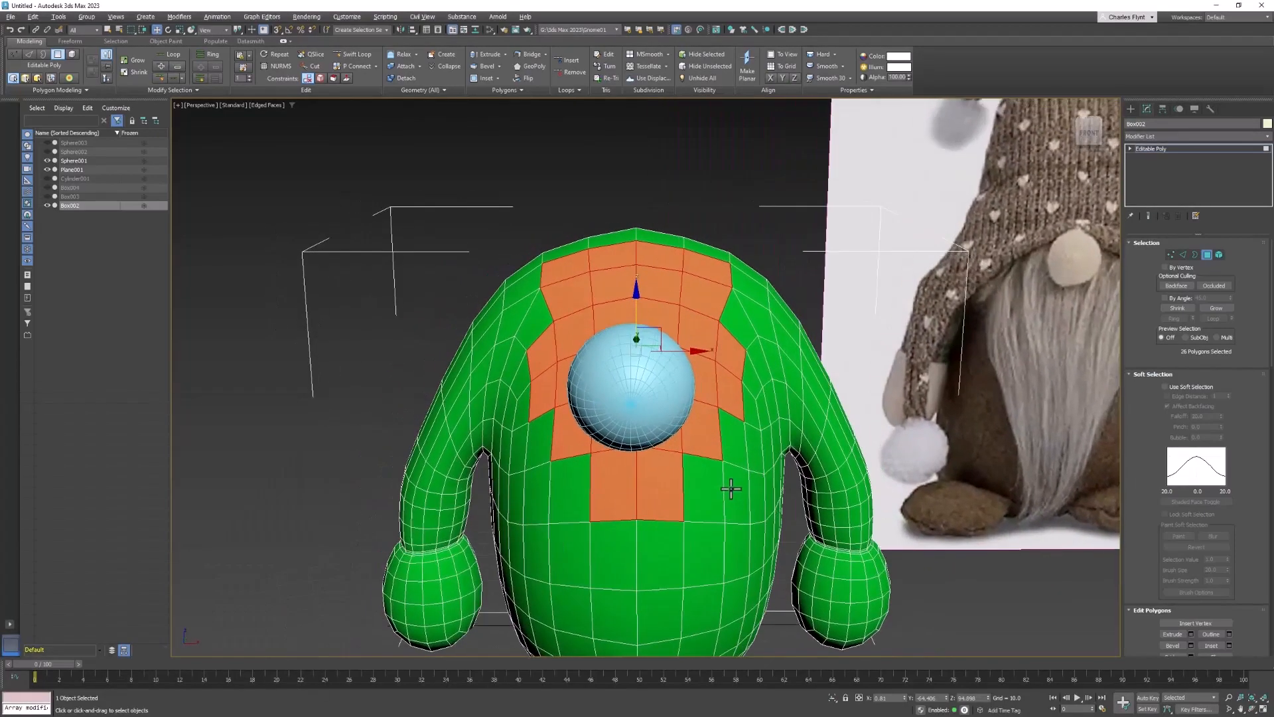
{"action": "left_click", "coordinate": [702, 494], "text": "ctrl"}
{"action": "left_click", "coordinate": [574, 488], "text": "ctrl"}
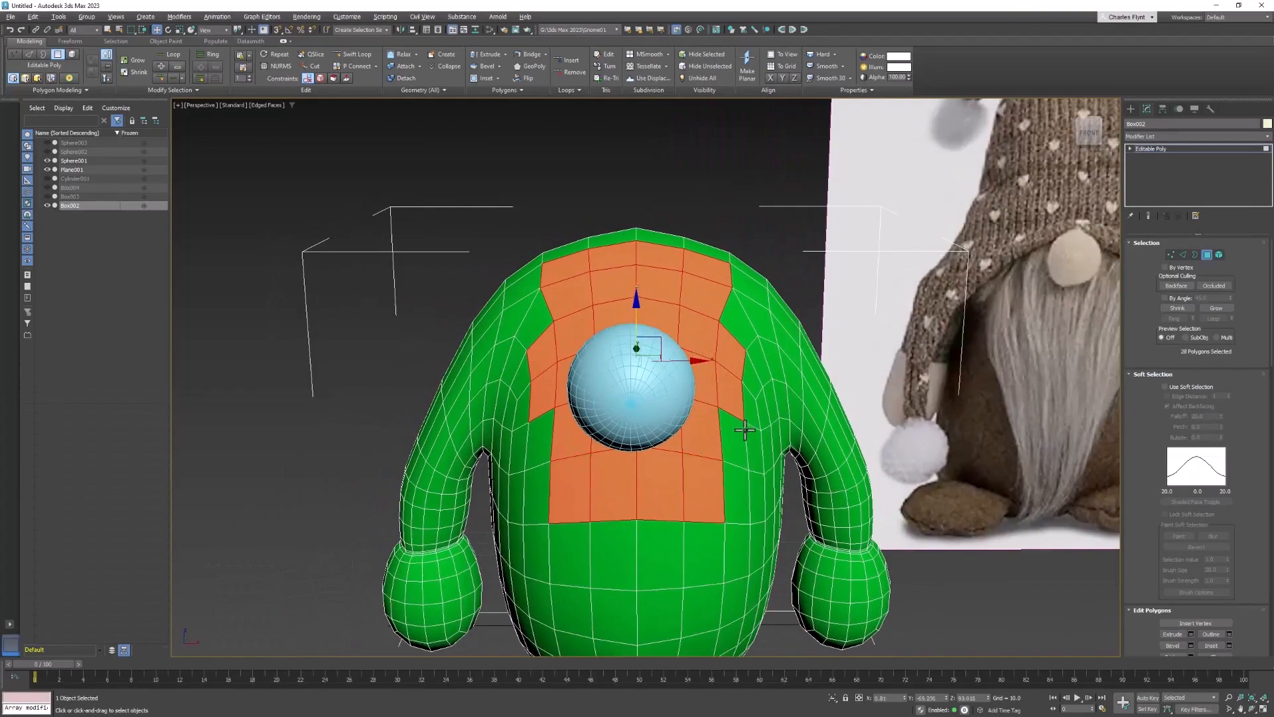
Add six more polygons along both side edges of the selection, beside the lower nose and chest, to widen the beard area.
{"action": "scroll", "coordinate": [746, 430], "scroll_direction": "down", "scroll_amount": 3}
{"action": "middle_click_drag", "start_coordinate": [745, 430], "coordinate": [800, 468], "text": "alt"}
{"action": "left_click", "coordinate": [641, 441], "text": "ctrl"}
{"action": "left_click", "coordinate": [643, 466], "text": "ctrl"}
{"action": "left_click", "coordinate": [746, 467], "text": "ctrl"}
{"action": "left_click", "coordinate": [742, 444], "text": "ctrl"}
{"action": "left_click", "coordinate": [628, 378], "text": "ctrl"}
{"action": "mouse_move", "coordinate": [737, 393]}
{"action": "middle_mouse_down", "text": "alt"}
{"action": "mouse_move", "coordinate": [718, 400]}
{"action": "mouse_move", "coordinate": [663, 375]}
{"action": "mouse_move", "coordinate": [713, 400]}
{"action": "middle_mouse_up", "text": "alt"}
{"action": "left_click", "coordinate": [663, 367], "text": "ctrl"}
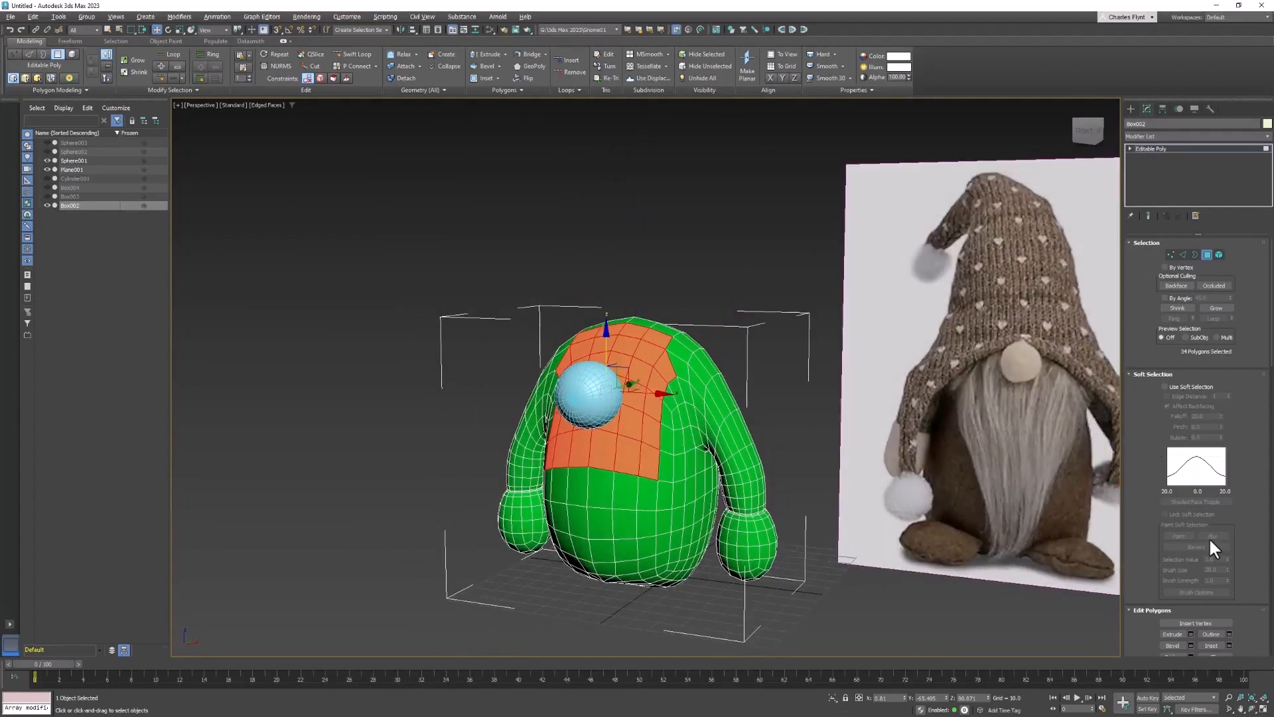
Detach the selected polygons as an object named Hair, leave the body's polygon editing and select the Hair object.
{"action": "scroll", "coordinate": [1209, 536], "scroll_direction": "down", "scroll_amount": 2}
{"action": "scroll", "coordinate": [1209, 536], "scroll_direction": "down", "scroll_amount": 6}
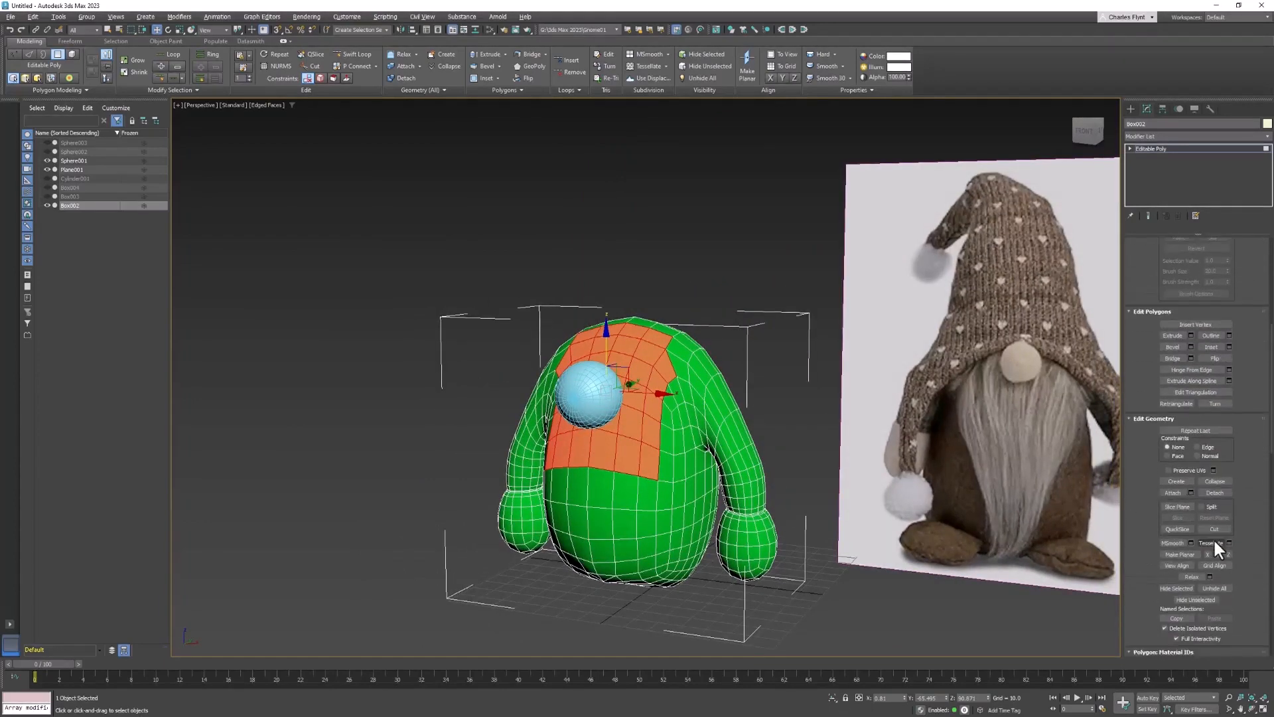
{"action": "scroll", "coordinate": [1213, 537], "scroll_direction": "down", "scroll_amount": 1}
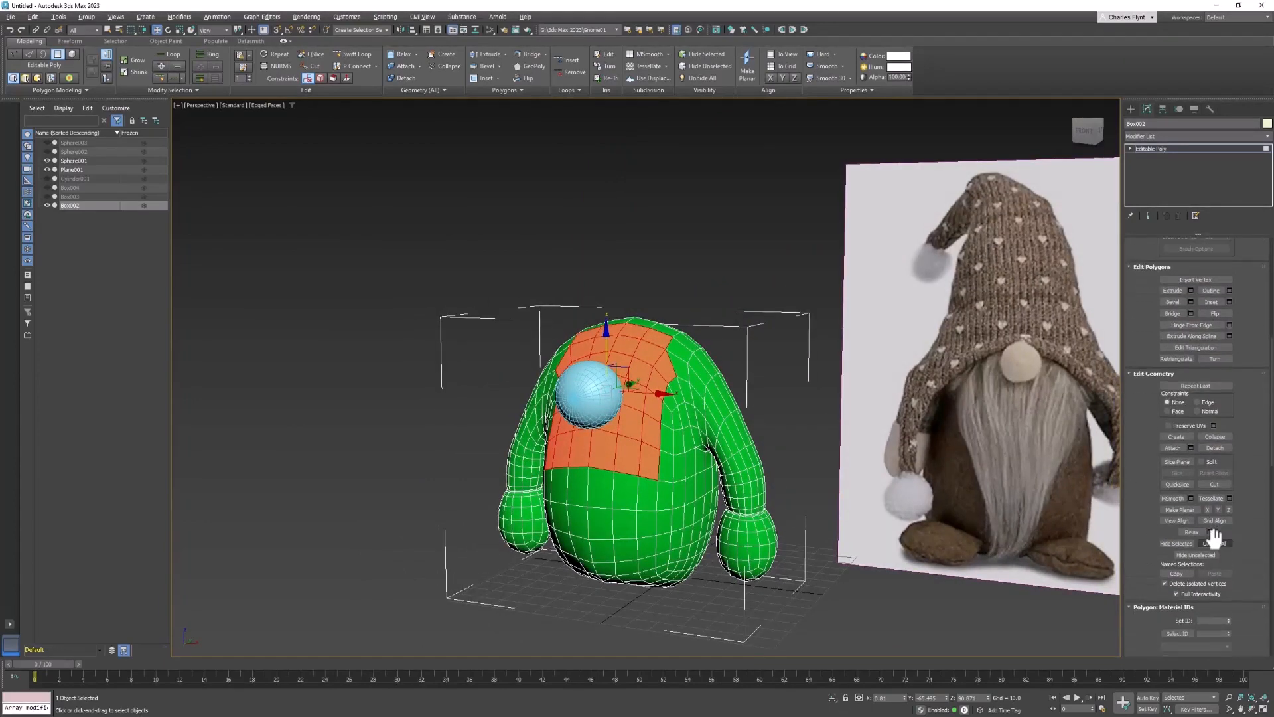
{"action": "left_click", "coordinate": [1220, 445]}
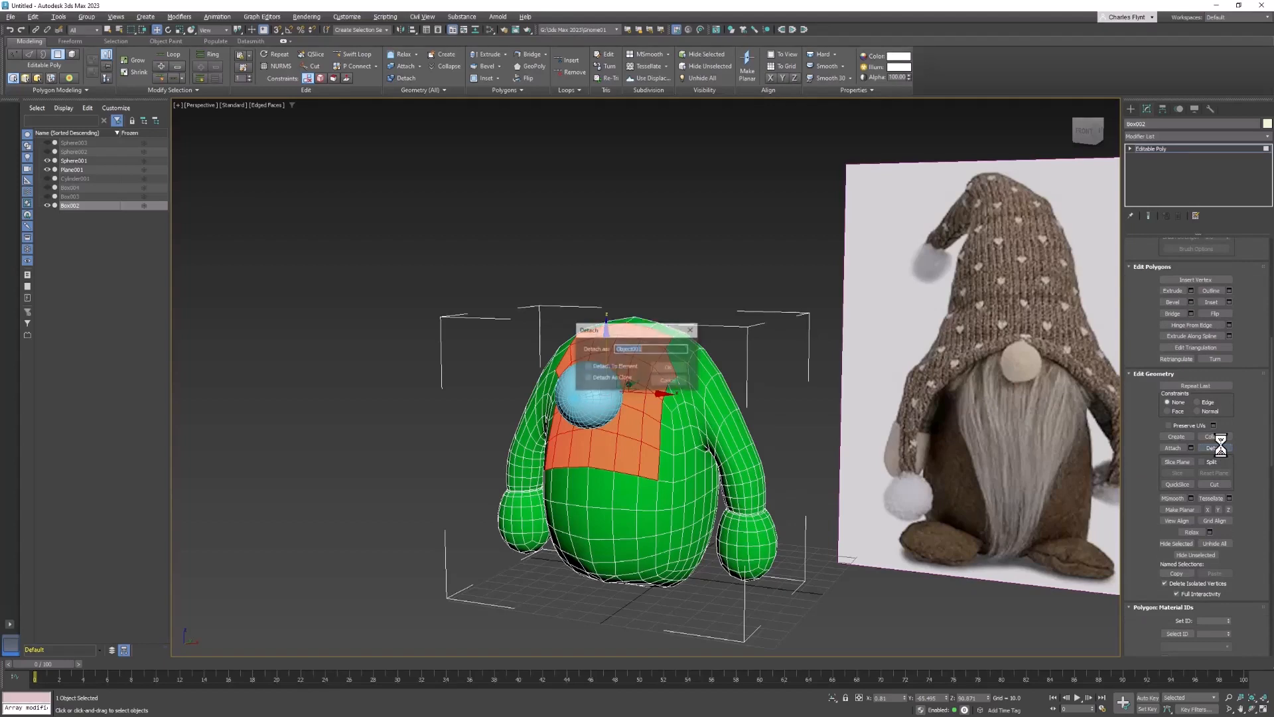
{"action": "left_click_drag", "start_coordinate": [638, 330], "coordinate": [683, 285]}
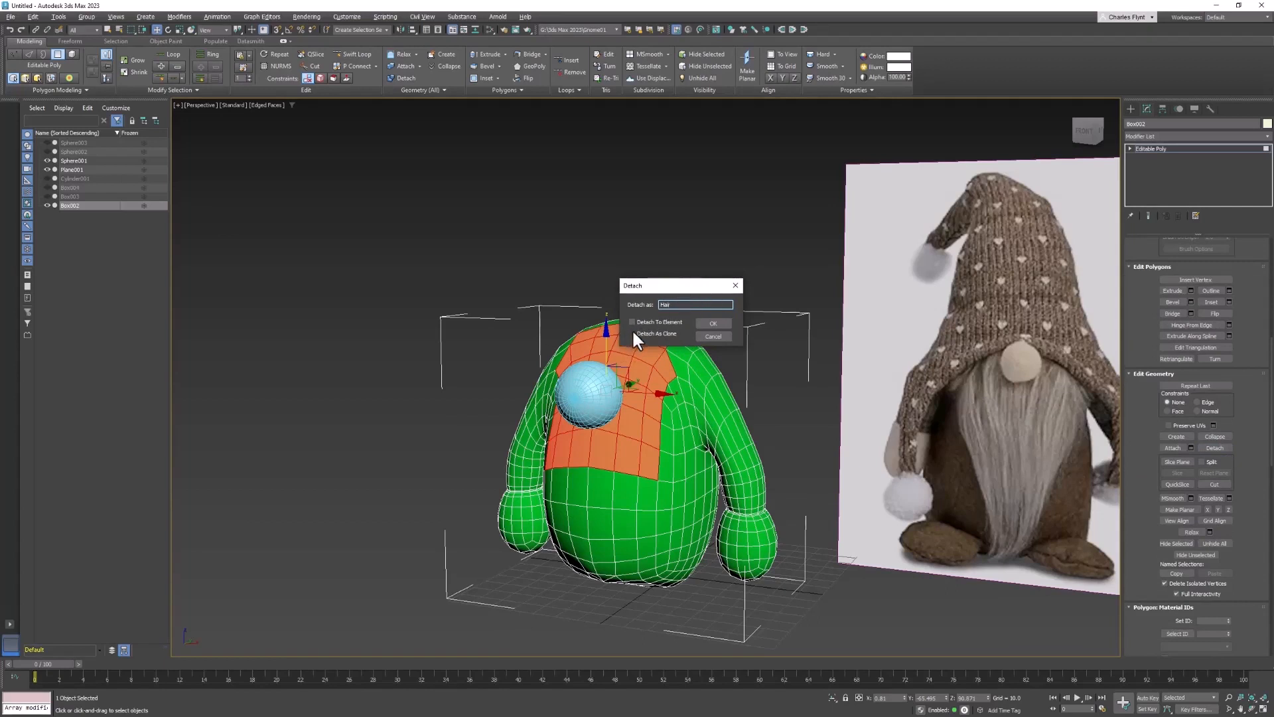
{"action": "left_click", "coordinate": [723, 322]}
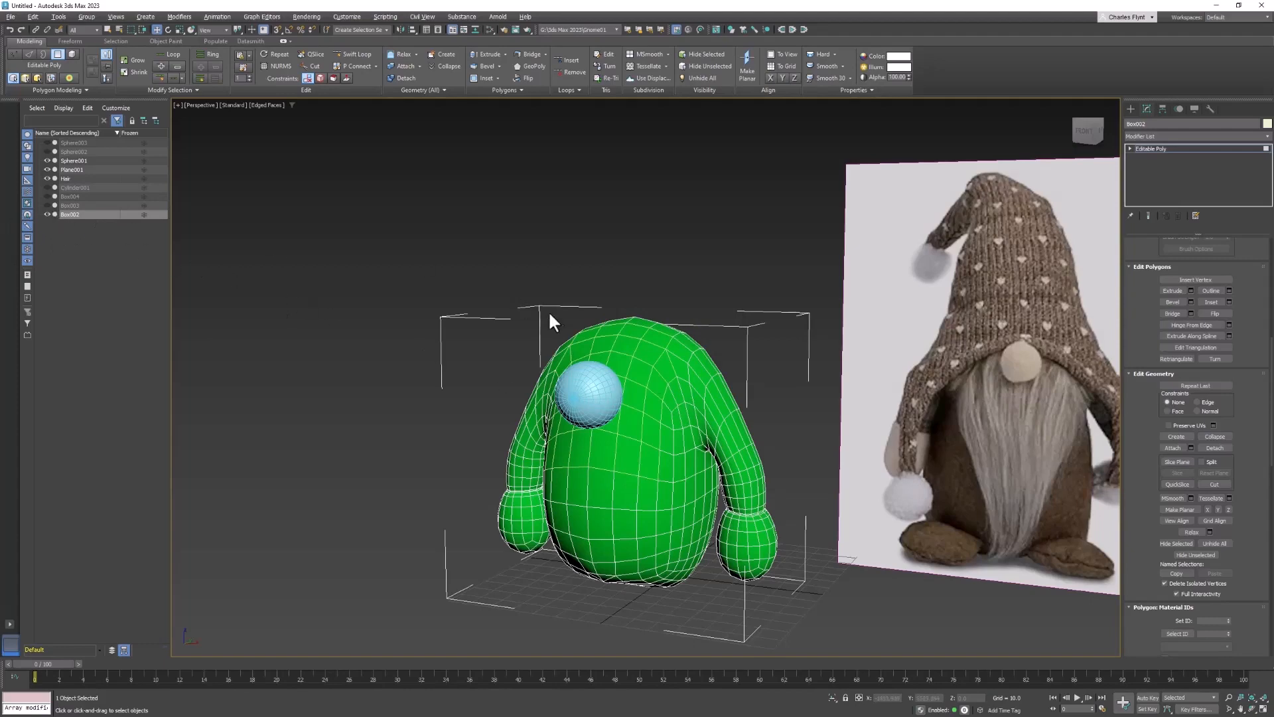
{"action": "key", "text": "4"}
{"action": "left_click", "coordinate": [86, 178]}
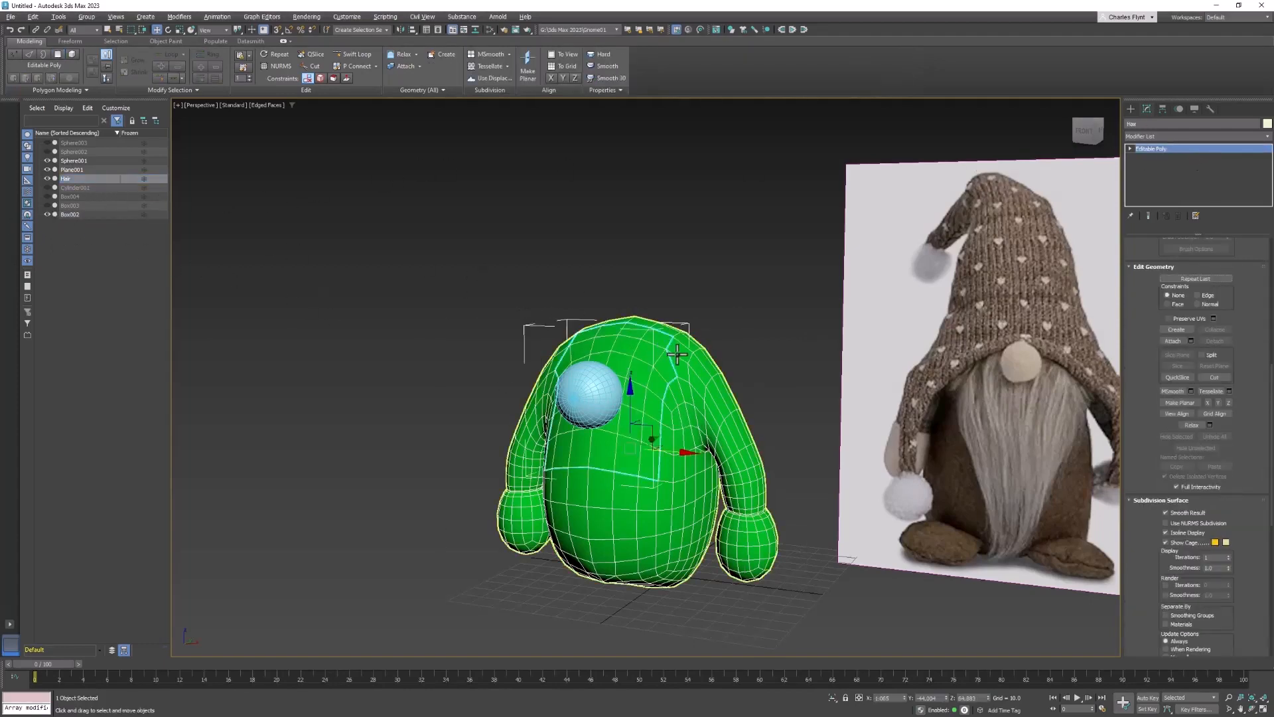
Apply the Hair and Fur (WSM) modifier to the Hair object.
{"action": "middle_click_drag", "start_coordinate": [584, 371], "coordinate": [784, 447], "text": "alt"}
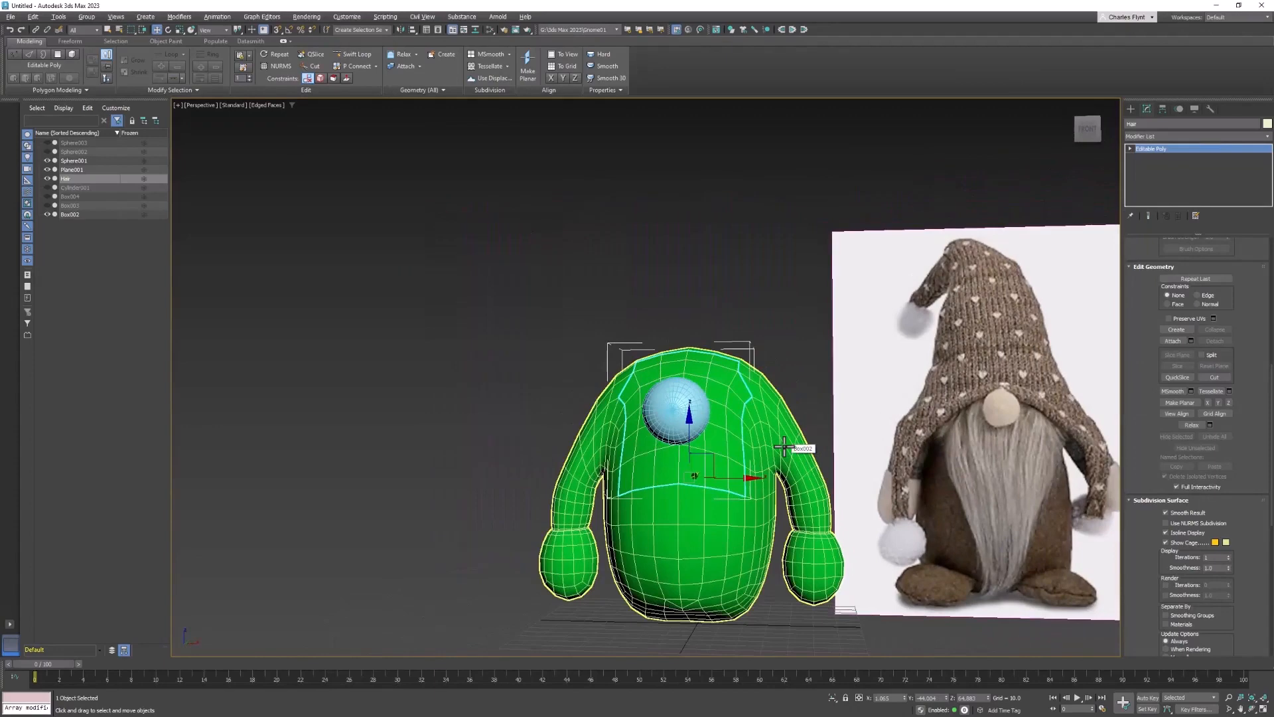
{"action": "left_click", "coordinate": [1169, 136]}
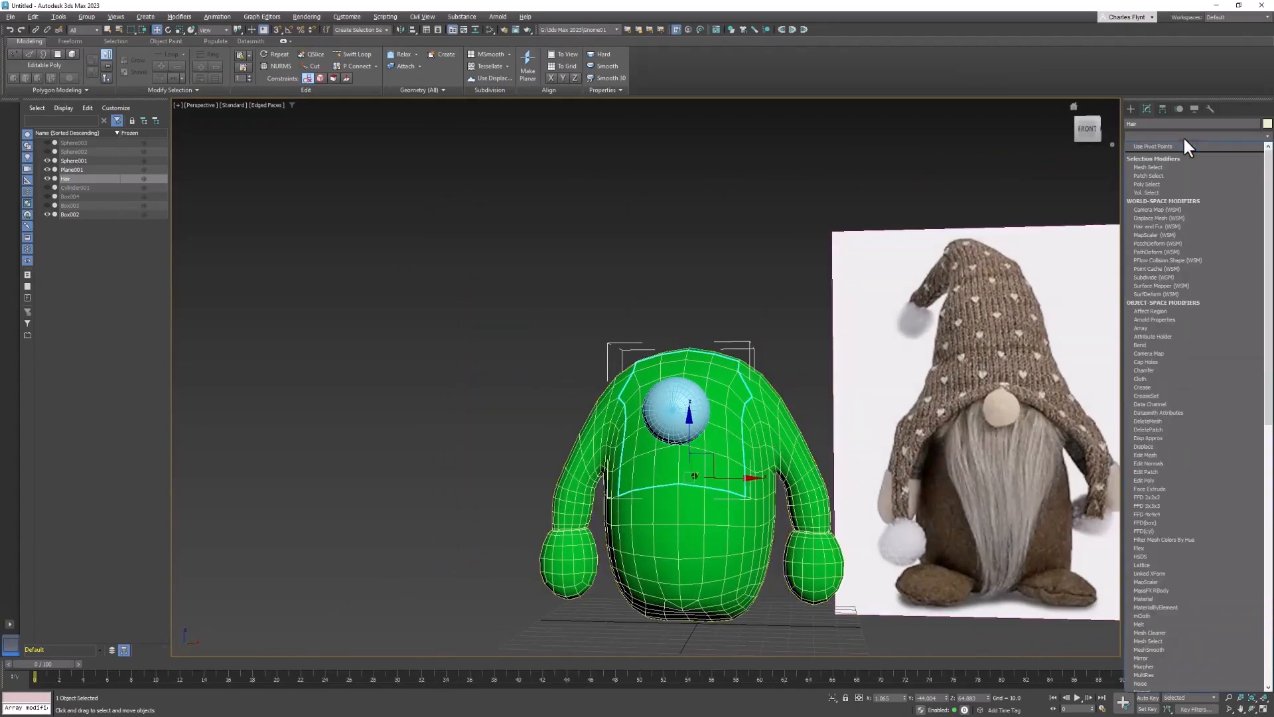
{"action": "left_click", "coordinate": [1200, 225]}
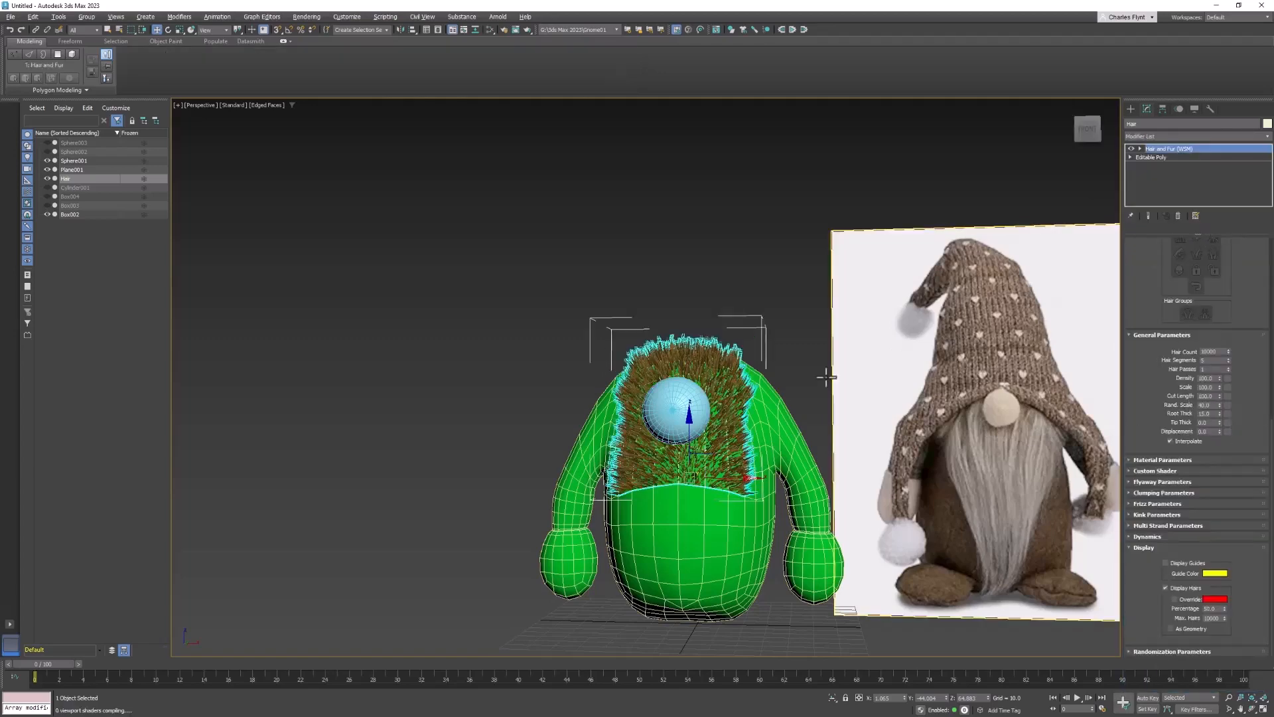
{"action": "middle_click_drag", "start_coordinate": [809, 426], "coordinate": [760, 438], "text": "alt"}
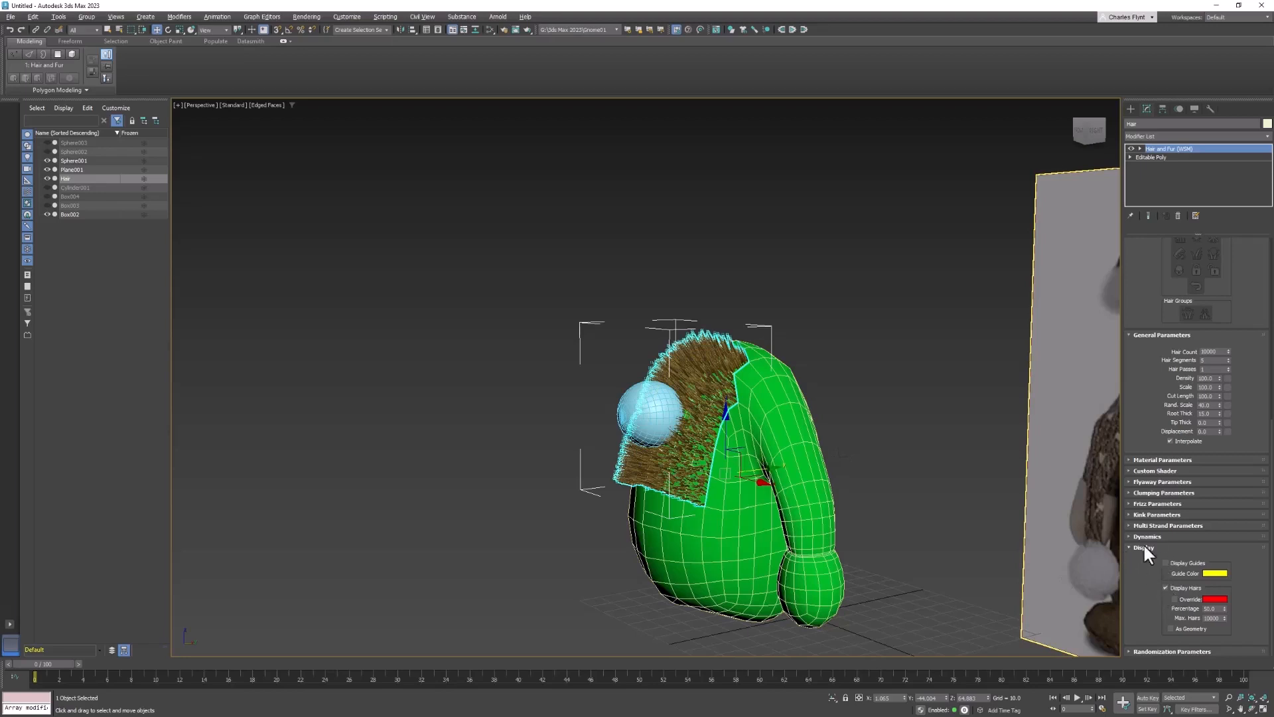
Display the guides instead of the hairs and inspect how they are distributed over the patch around the nose.
{"action": "scroll", "coordinate": [1172, 528], "scroll_direction": "up", "scroll_amount": 5}
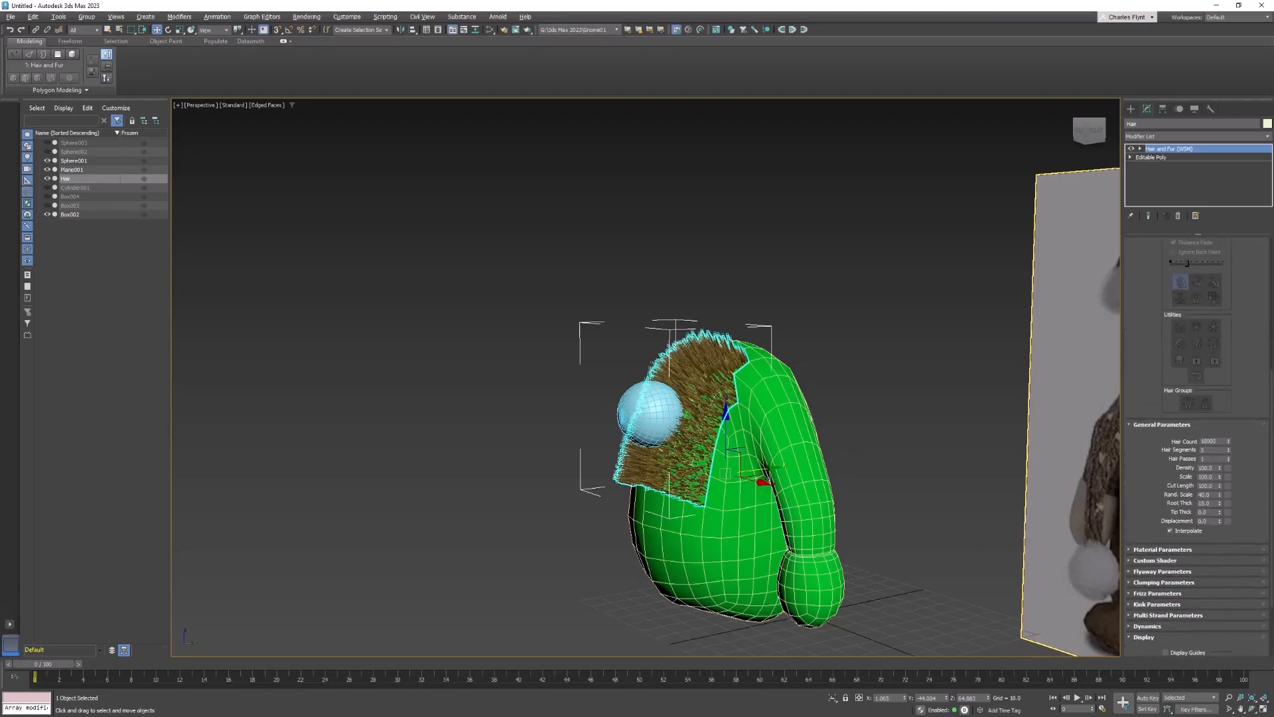
{"action": "scroll", "coordinate": [1197, 553], "scroll_direction": "down", "scroll_amount": 8}
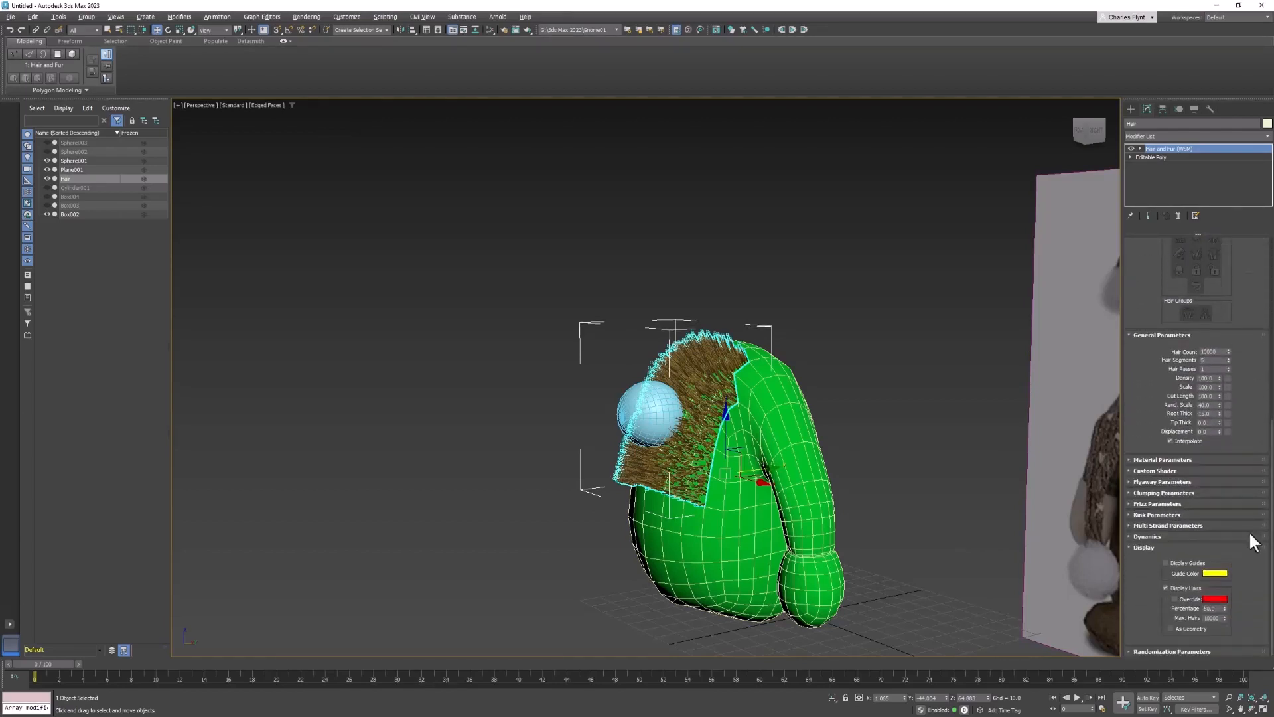
{"action": "left_click", "coordinate": [1166, 563]}
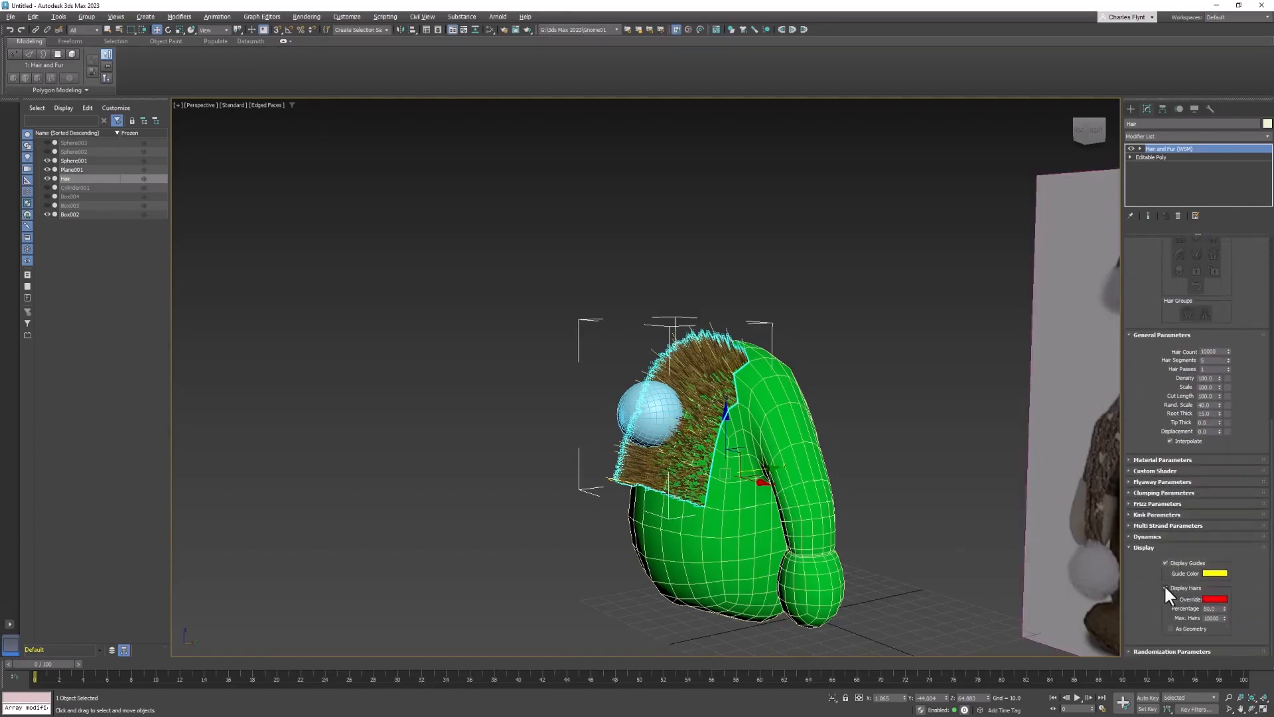
{"action": "left_click", "coordinate": [1165, 587]}
{"action": "middle_click_drag", "start_coordinate": [641, 426], "coordinate": [849, 459], "text": "alt"}
{"action": "scroll", "coordinate": [674, 357], "scroll_direction": "up", "scroll_amount": 4}
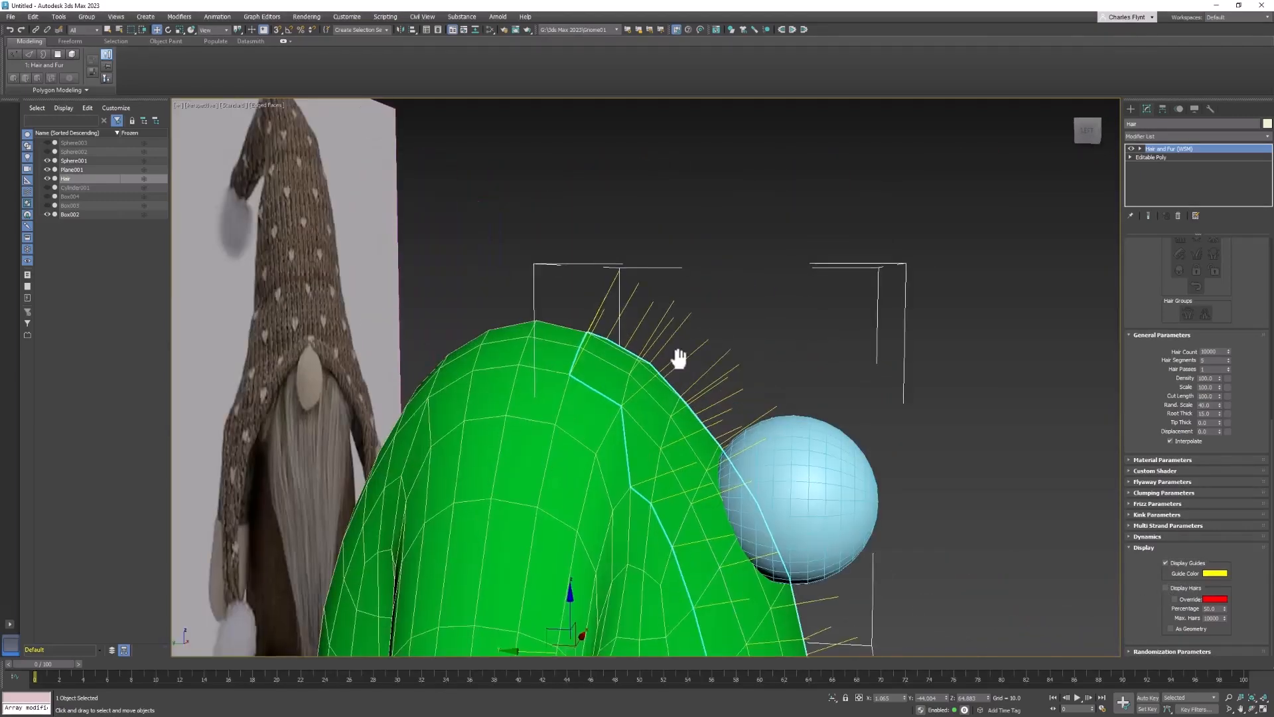
{"action": "middle_click_drag", "start_coordinate": [677, 359], "coordinate": [671, 304]}
{"action": "scroll", "coordinate": [674, 305], "scroll_direction": "down", "scroll_amount": 2}
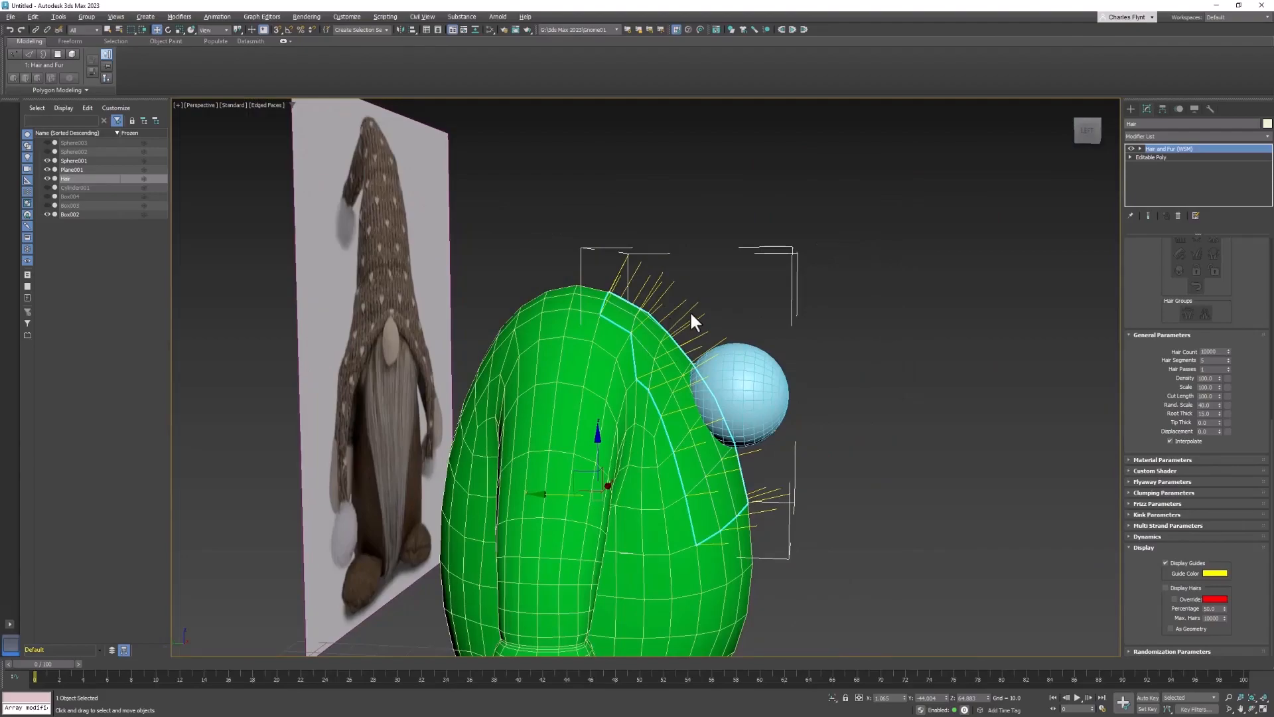
{"action": "middle_click_drag", "start_coordinate": [719, 370], "coordinate": [579, 381], "text": "alt"}
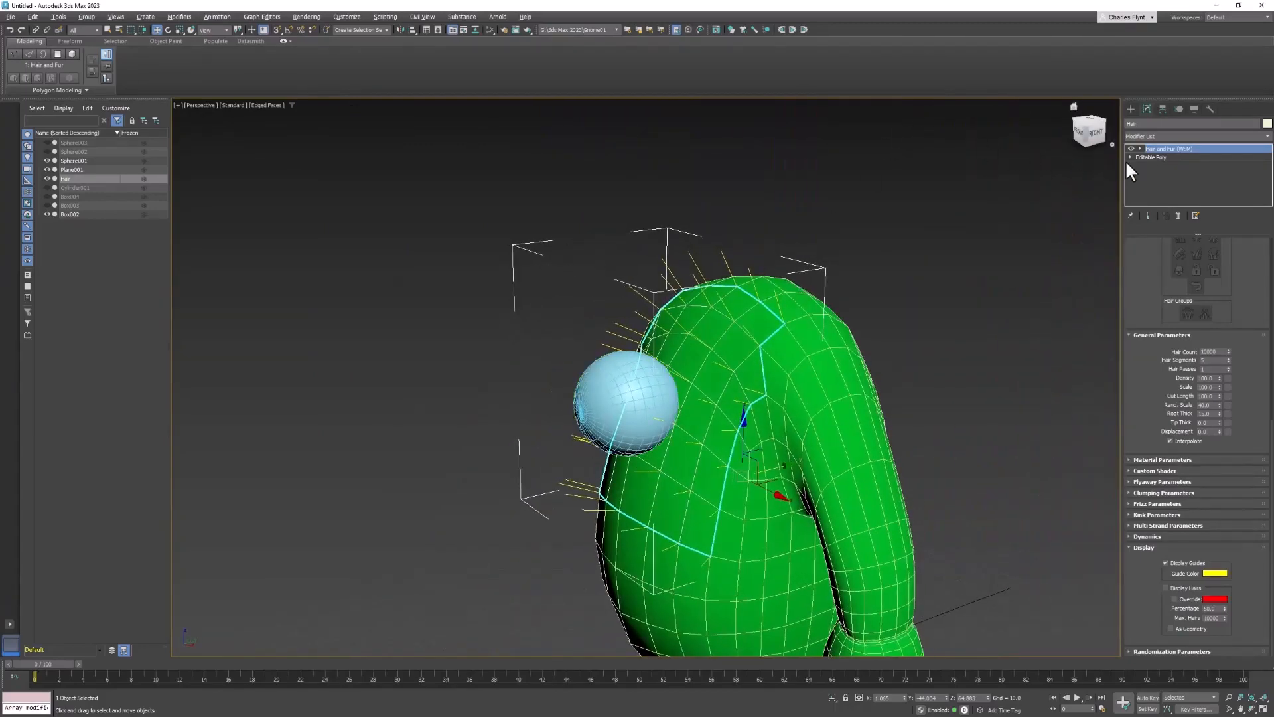
Replace the Hair and Fur modifier on the Hair object with a TurboSmooth modifier.
{"action": "right_click", "coordinate": [1190, 150]}
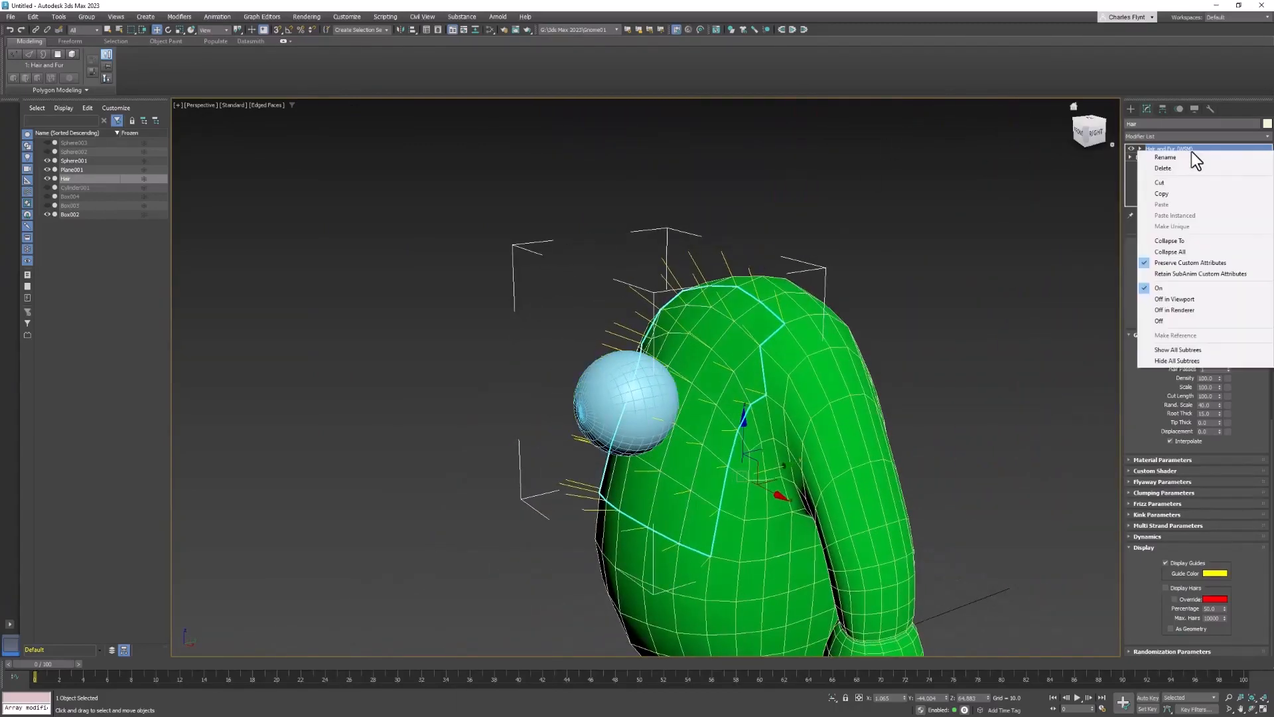
{"action": "left_click", "coordinate": [1189, 166]}
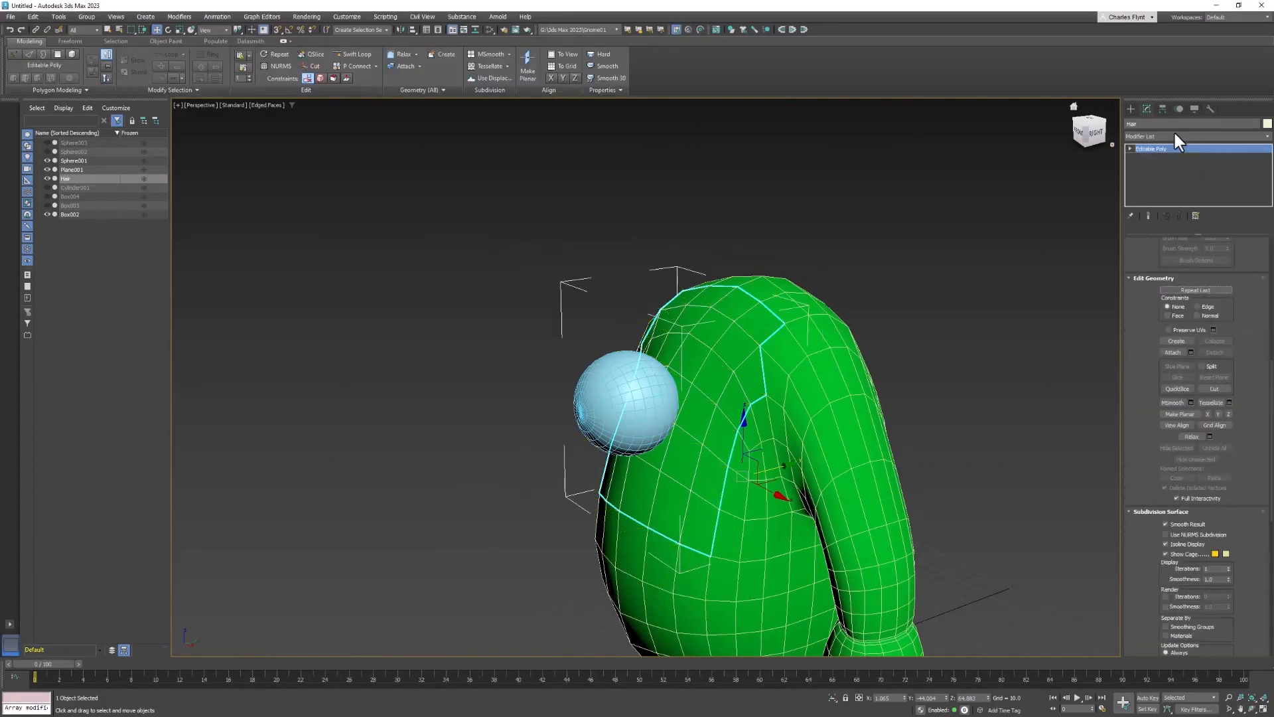
{"action": "left_click", "coordinate": [1177, 133]}
{"action": "scroll", "coordinate": [1182, 544], "scroll_direction": "down", "scroll_amount": 3}
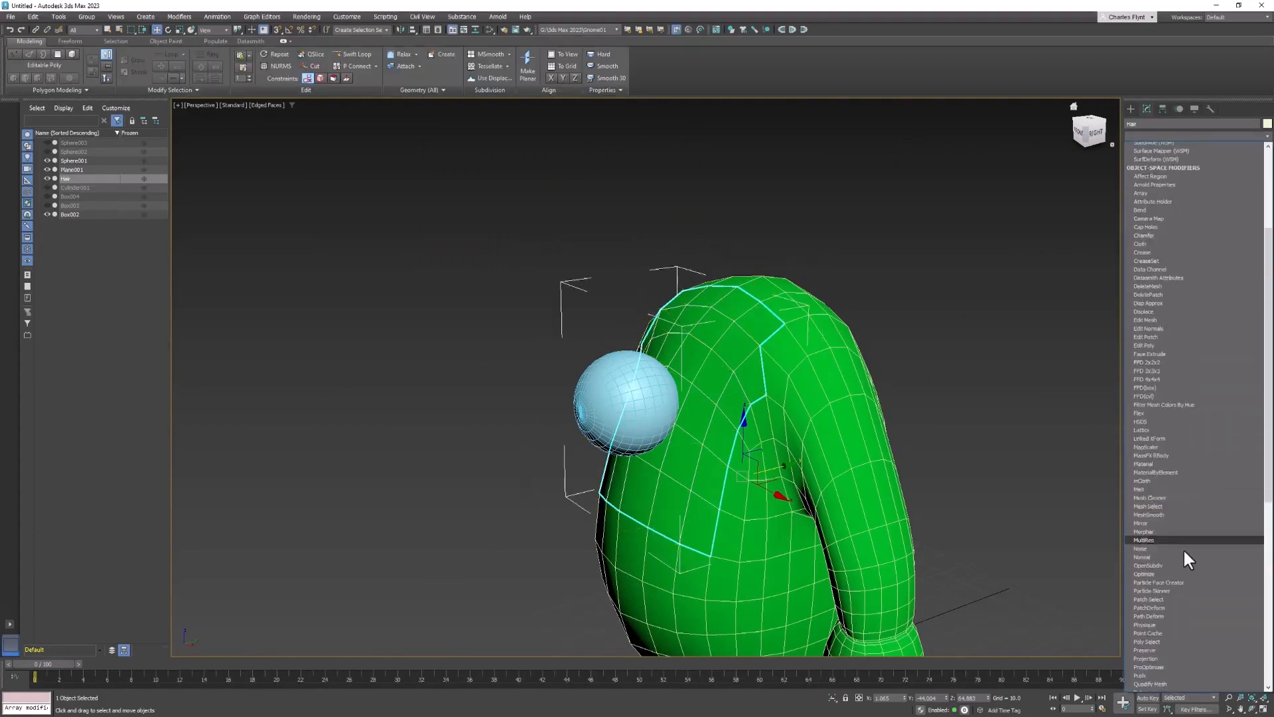
{"action": "scroll", "coordinate": [1182, 547], "scroll_direction": "down", "scroll_amount": 5}
{"action": "left_click", "coordinate": [1177, 515]}
Convert the smoothed Hair patch to an Editable Poly.
{"action": "right_click", "coordinate": [813, 342]}
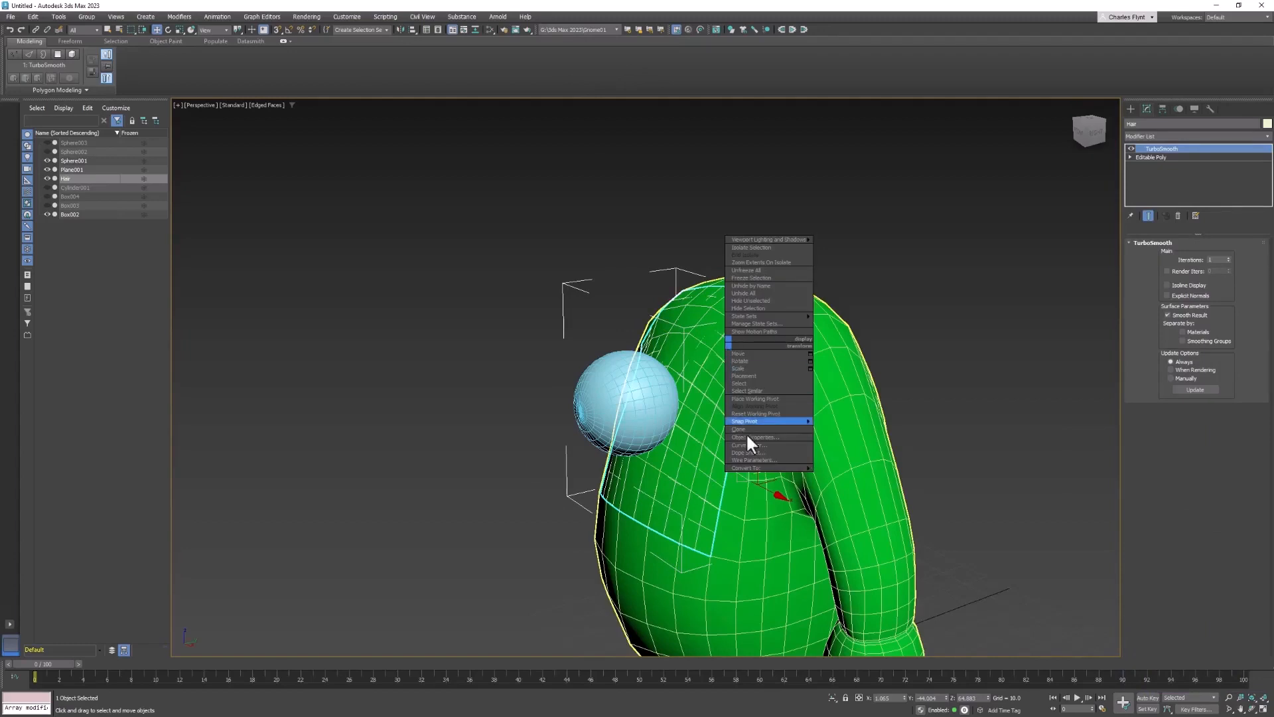
{"action": "mouse_move", "coordinate": [769, 468]}
{"action": "left_click", "coordinate": [858, 475]}
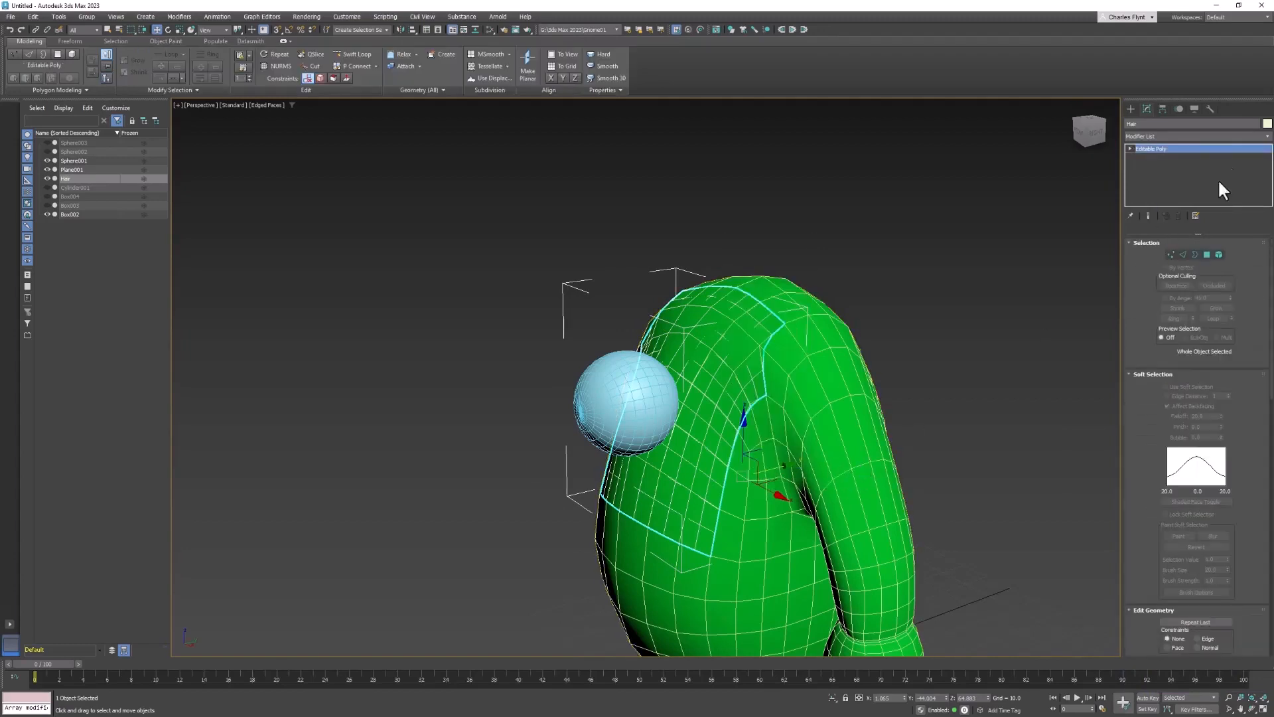
Apply Hair and Fur (WSM) to the denser Hair patch and display its guides instead of the hairs.
{"action": "left_click", "coordinate": [1199, 133]}
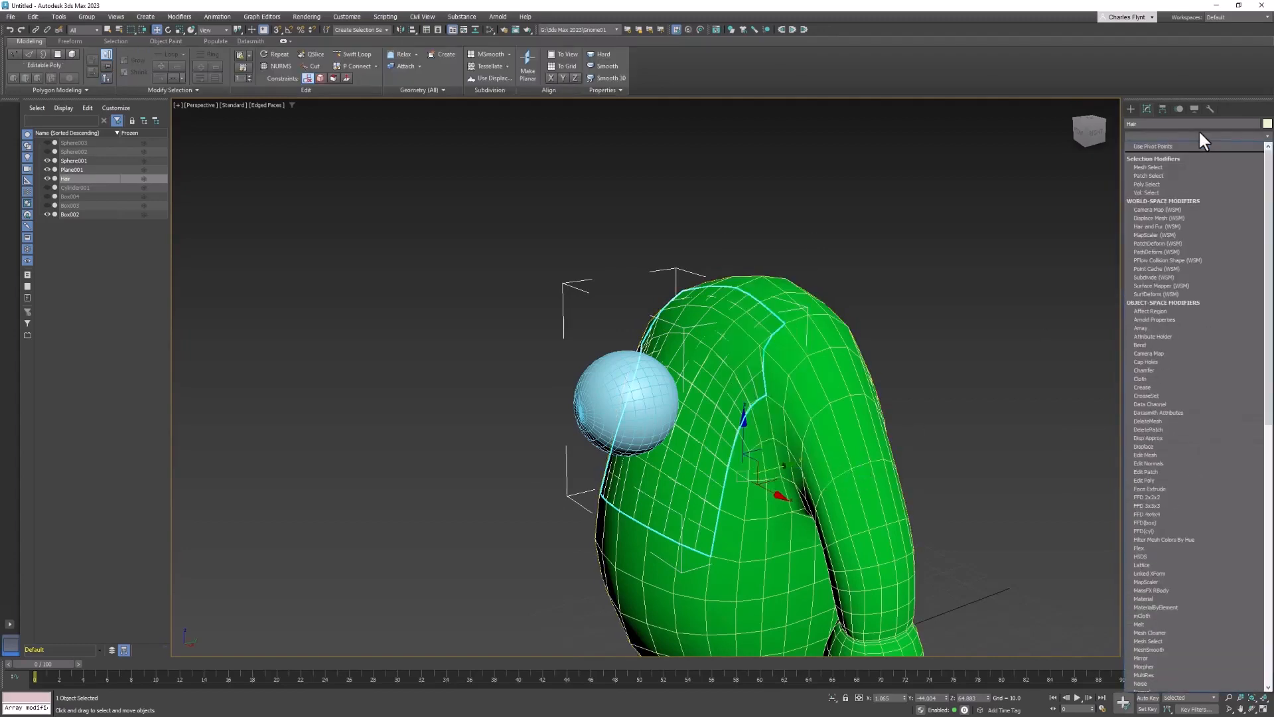
{"action": "left_click", "coordinate": [1191, 226]}
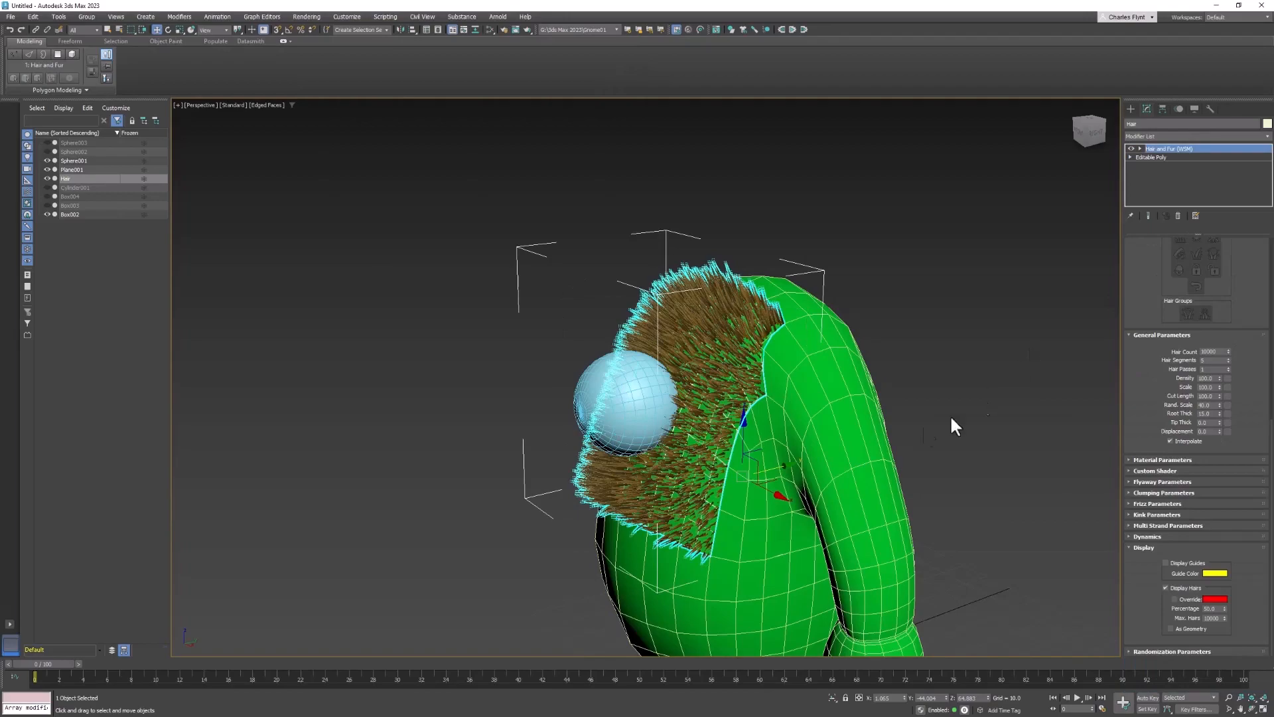
{"action": "left_click", "coordinate": [1166, 563]}
{"action": "left_click", "coordinate": [1166, 588]}
{"action": "middle_click_drag", "start_coordinate": [881, 443], "coordinate": [741, 449], "text": "alt"}
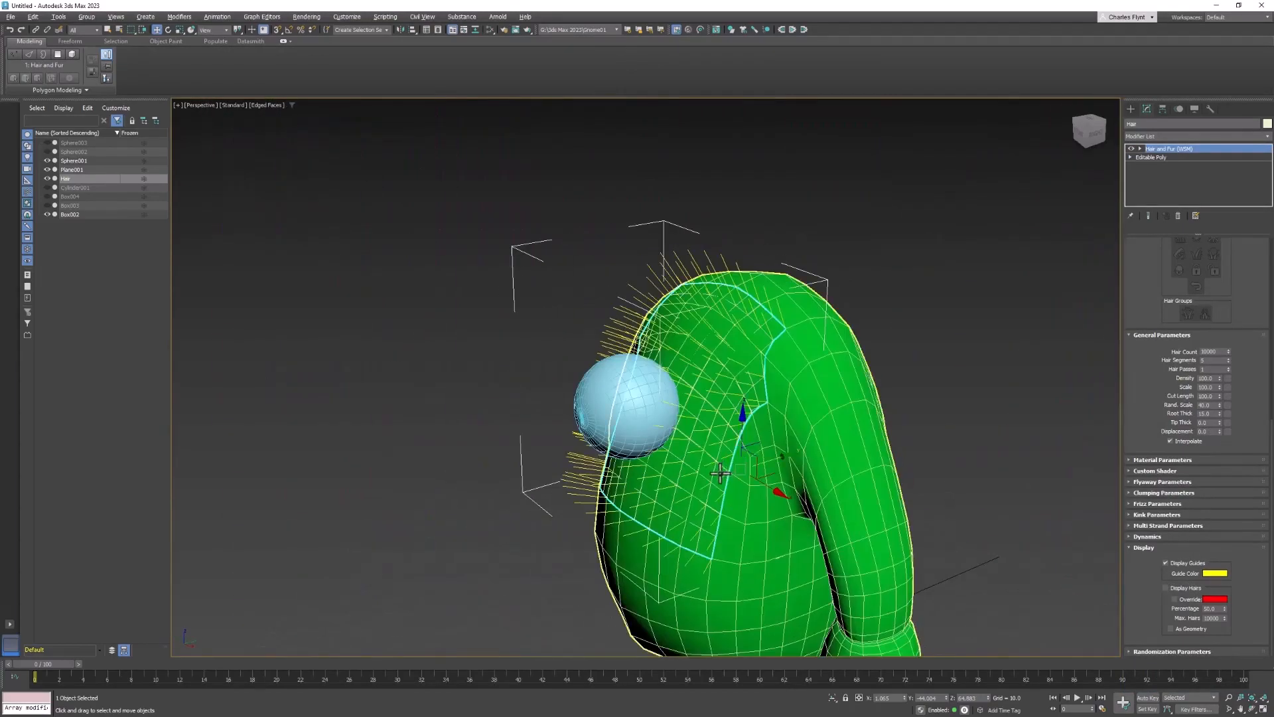
Undo the latest Hair and Fur application and the smoothing of the Hair patch.
{"action": "key", "text": "ctrl+z"}
{"action": "key", "text": "ctrl+z"}
{"action": "key", "text": "ctrl+z"}
{"action": "key", "text": "ctrl+z"}
{"action": "key", "text": "ctrl+z"}
{"action": "key", "text": "ctrl+z"}
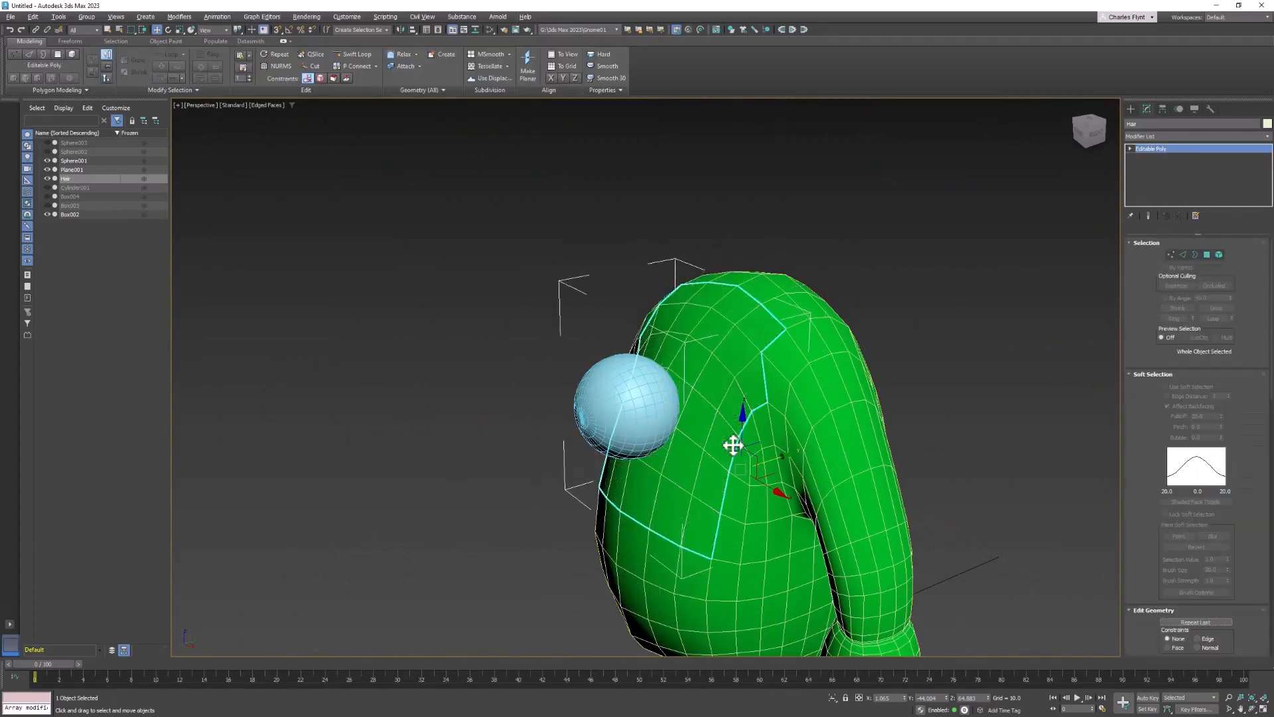
Apply the Hair and Fur (WSM) modifier to the original, unsmoothed Hair patch.
{"action": "left_click", "coordinate": [1185, 136]}
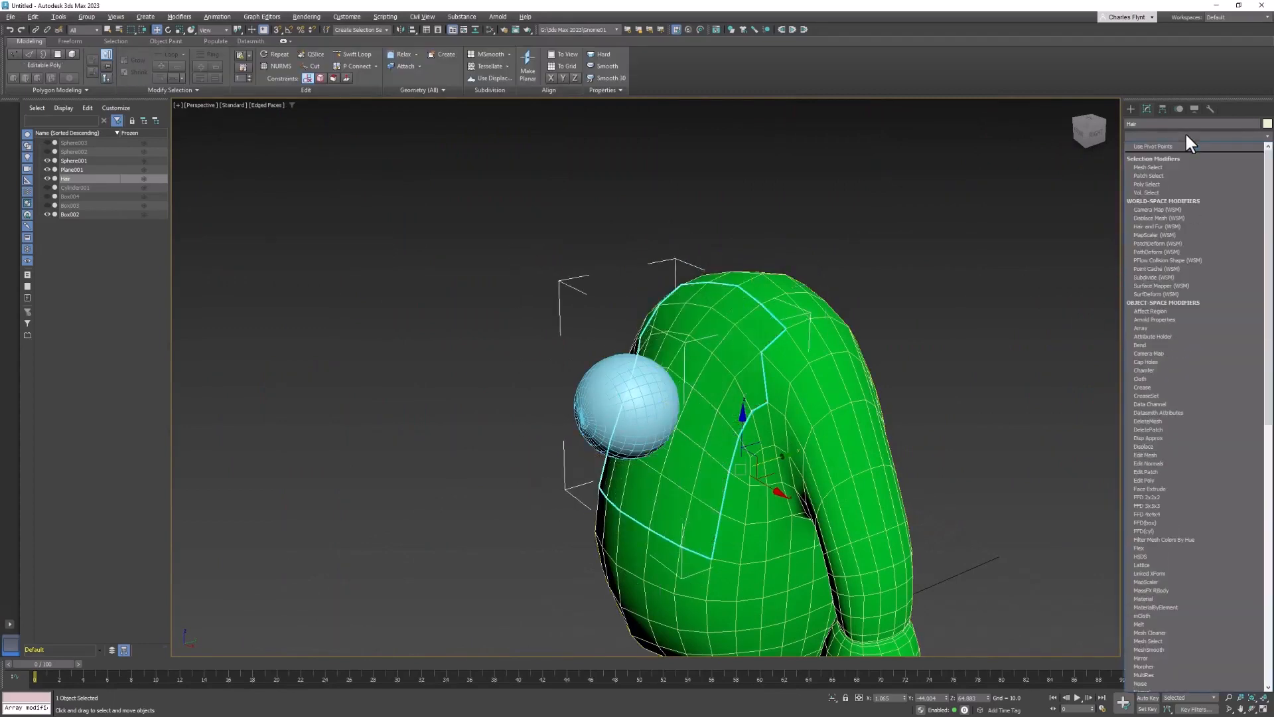
{"action": "scroll", "coordinate": [1168, 571], "scroll_direction": "down", "scroll_amount": 3}
{"action": "scroll", "coordinate": [1173, 561], "scroll_direction": "up", "scroll_amount": 4}
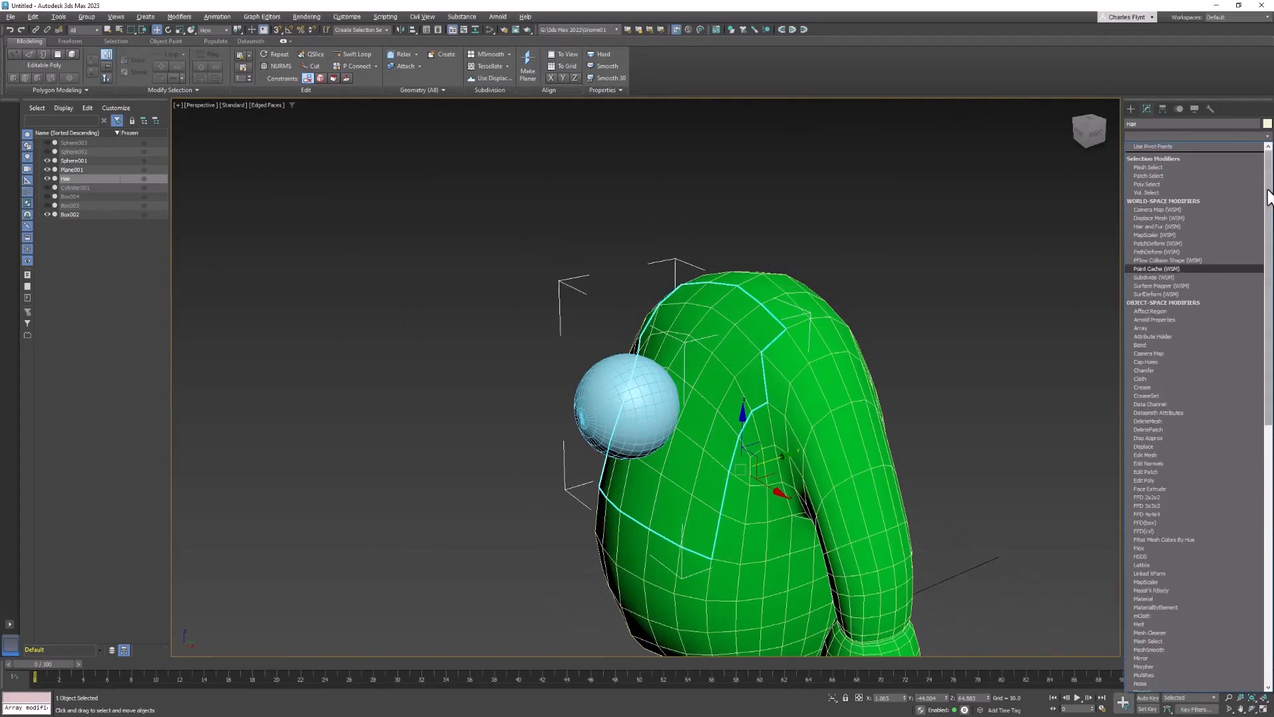
{"action": "left_click", "coordinate": [1173, 227]}
{"action": "middle_click_drag", "start_coordinate": [670, 515], "coordinate": [789, 525], "text": "alt"}
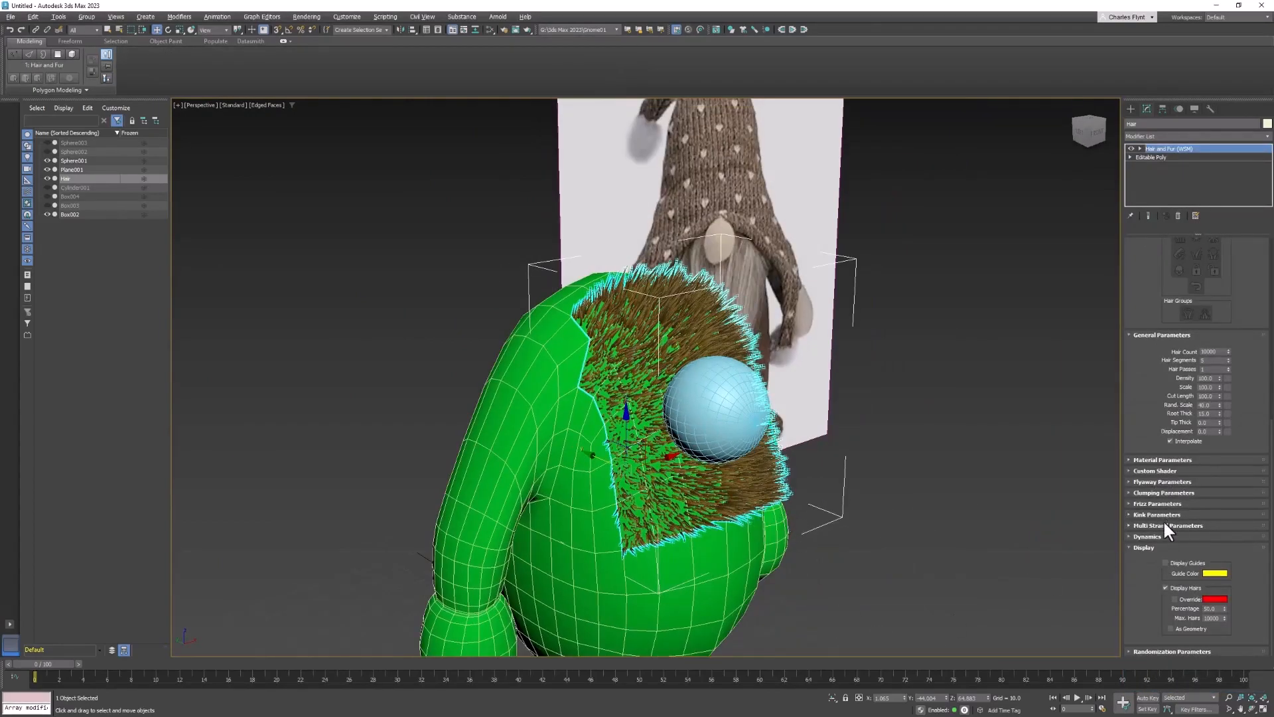
{"action": "scroll", "coordinate": [1270, 446], "scroll_direction": "up", "scroll_amount": 2}
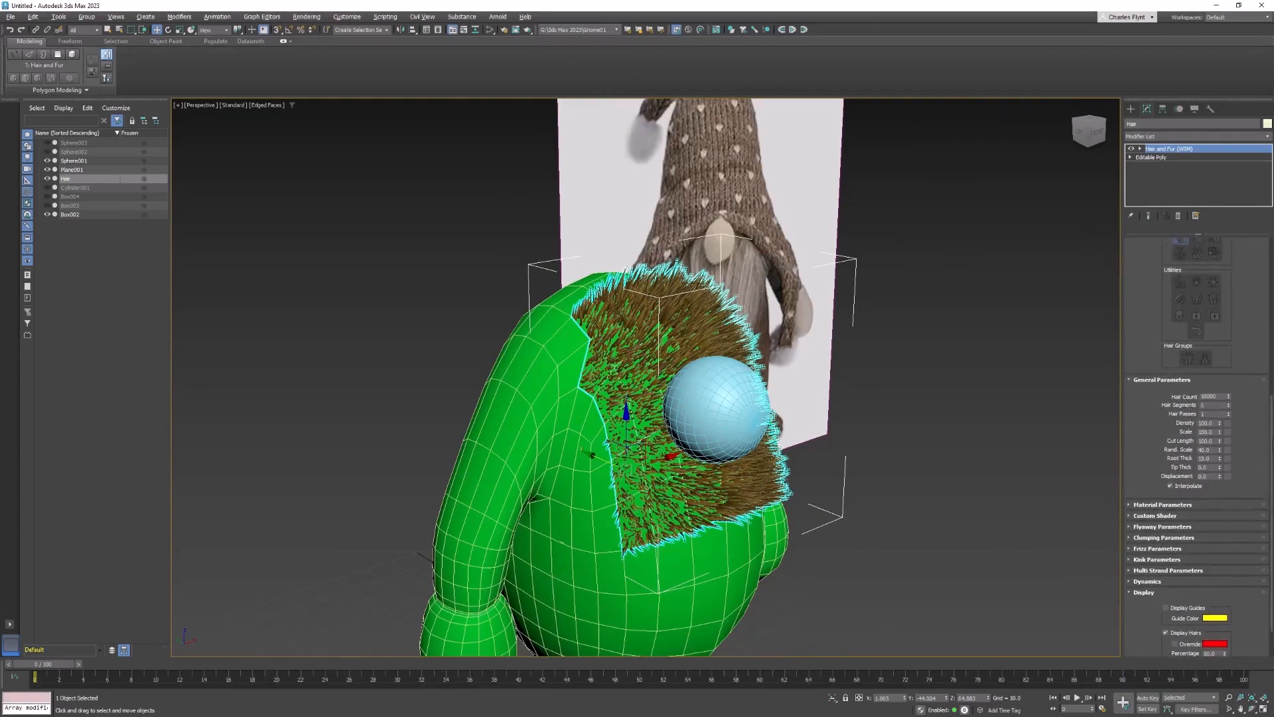
{"action": "scroll", "coordinate": [1270, 446], "scroll_direction": "up", "scroll_amount": 10}
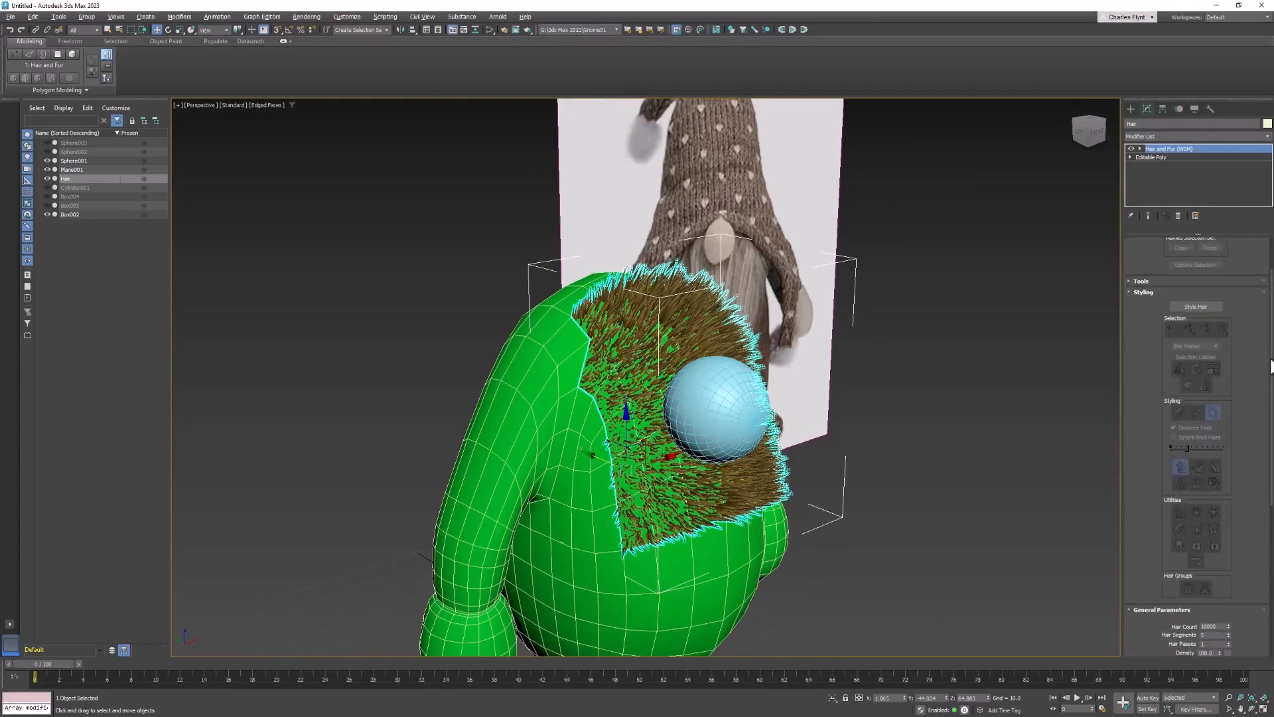
{"action": "scroll", "coordinate": [1270, 446], "scroll_direction": "down", "scroll_amount": 3}
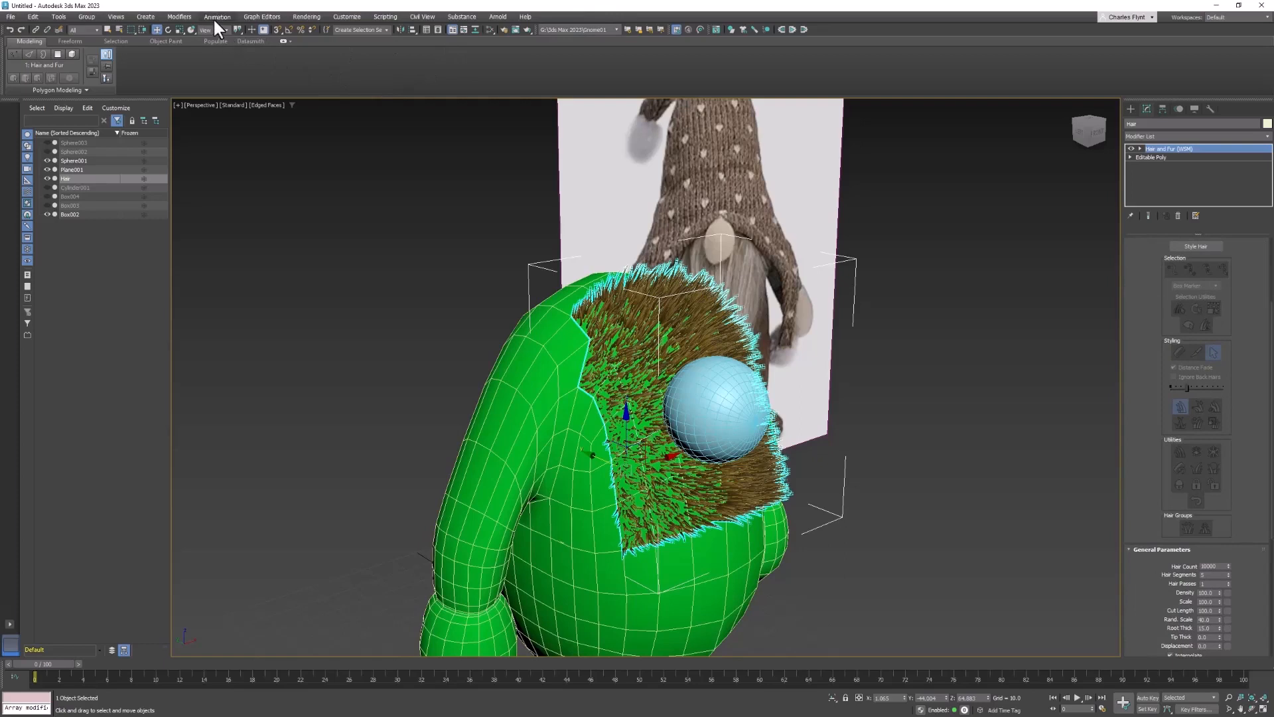
Open the rendering Effects settings and check the effects list for the Hair and Fur entry.
{"action": "left_click", "coordinate": [307, 17]}
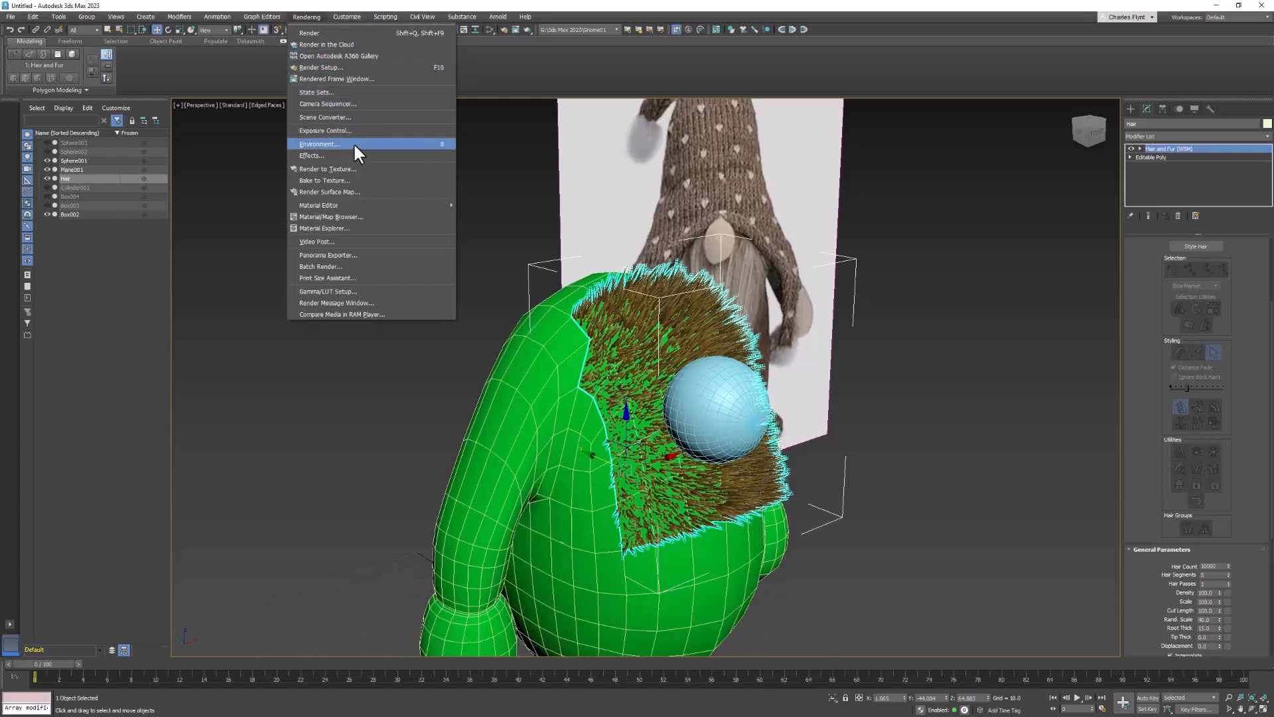
{"action": "left_click", "coordinate": [355, 159]}
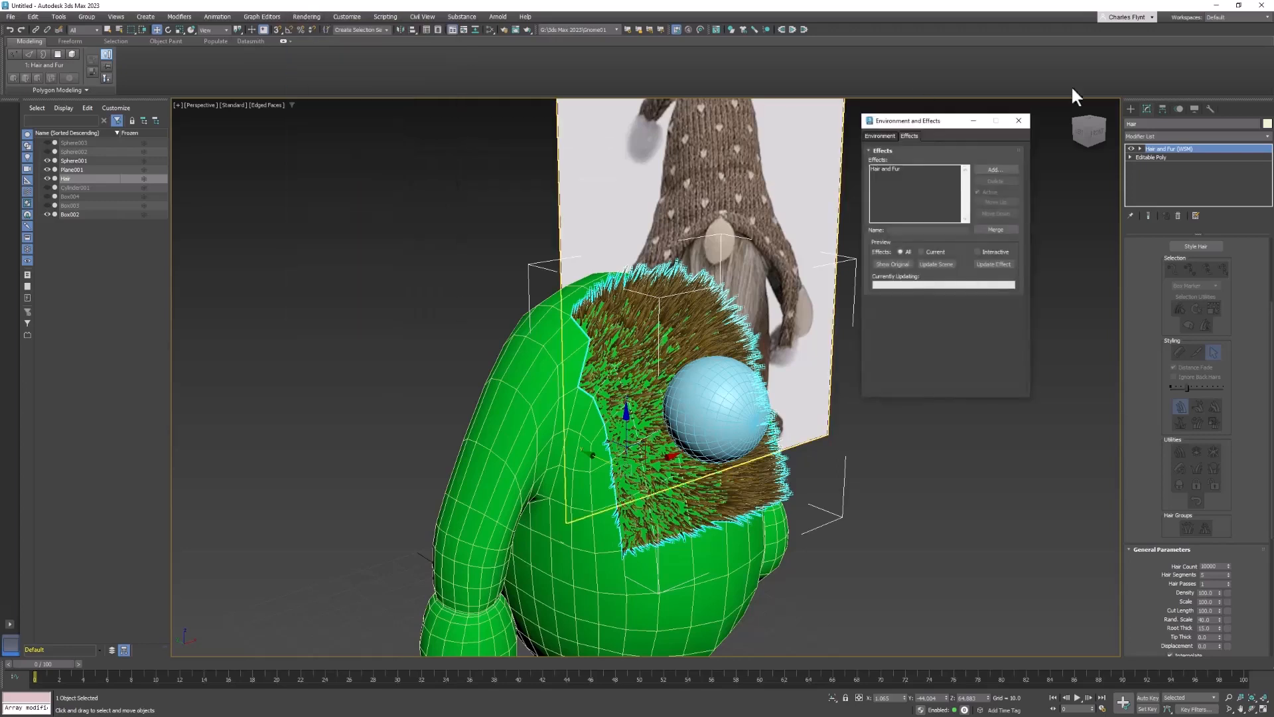
{"action": "left_click_drag", "start_coordinate": [947, 123], "coordinate": [959, 146]}
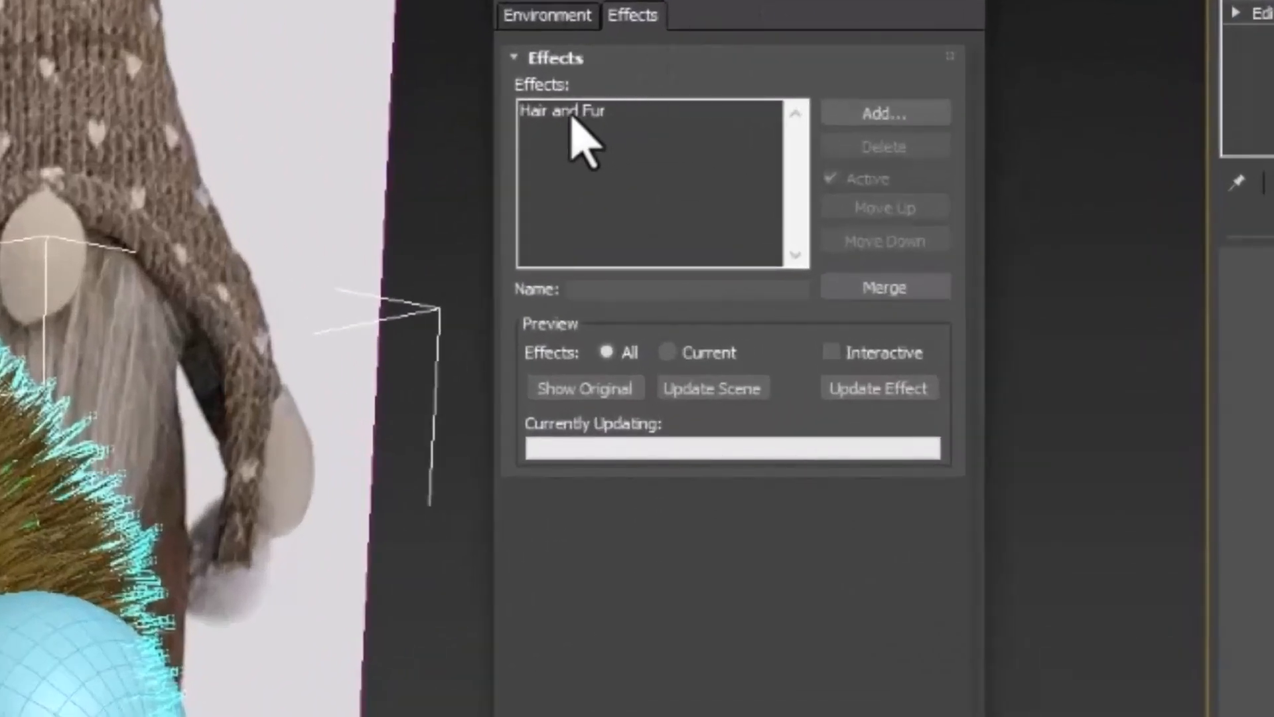
Set the Hair and Fur effect's hair rendering option to mr prim and close the effects settings.
{"action": "left_click", "coordinate": [562, 116]}
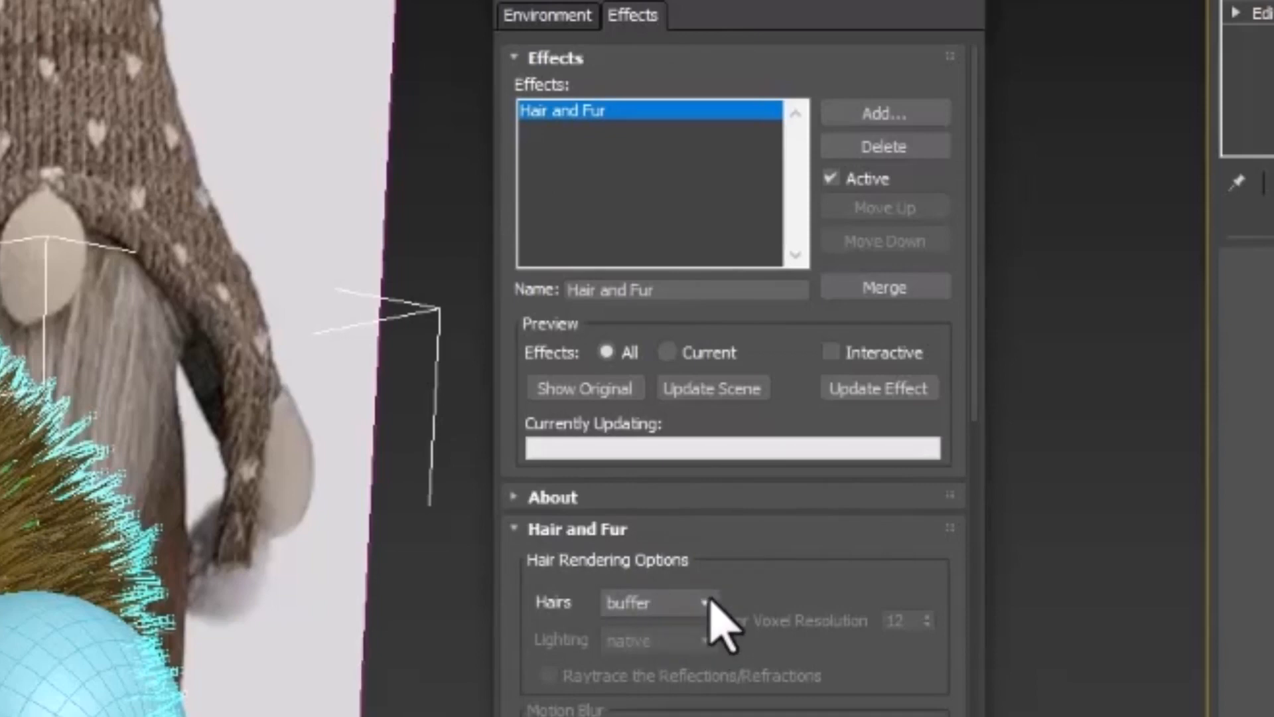
{"action": "left_click", "coordinate": [709, 604]}
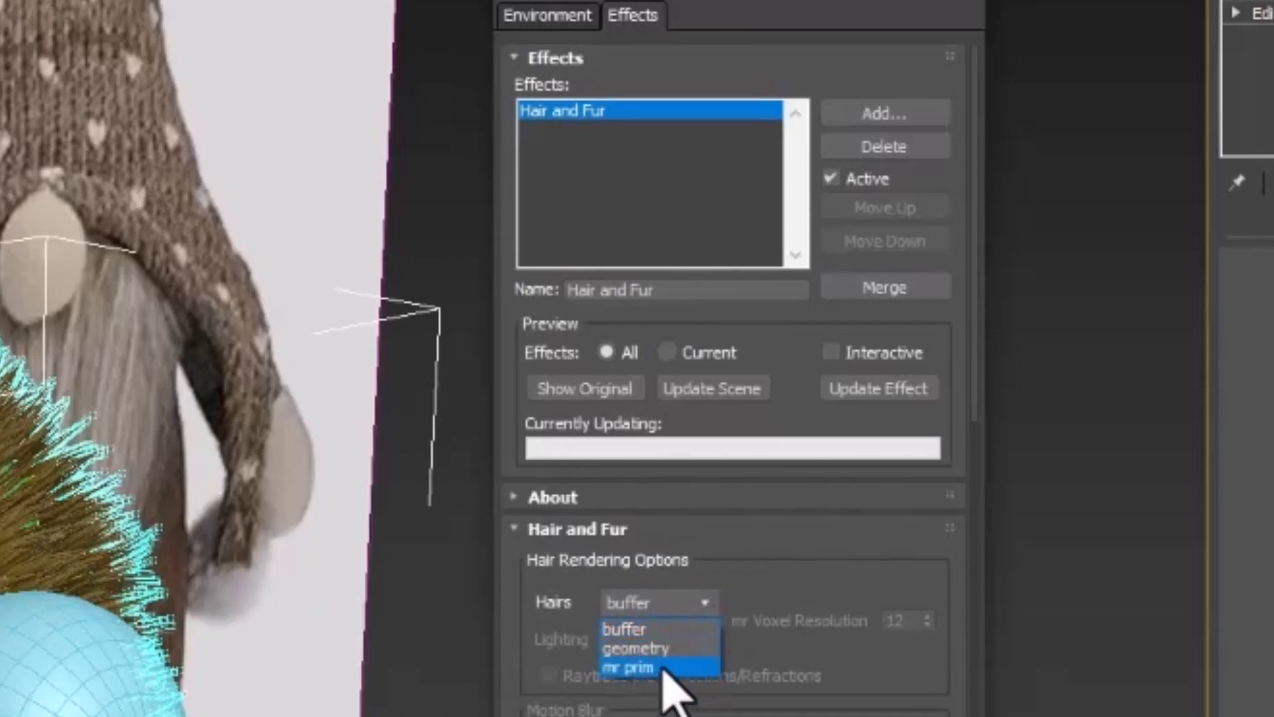
{"action": "left_click", "coordinate": [667, 668]}
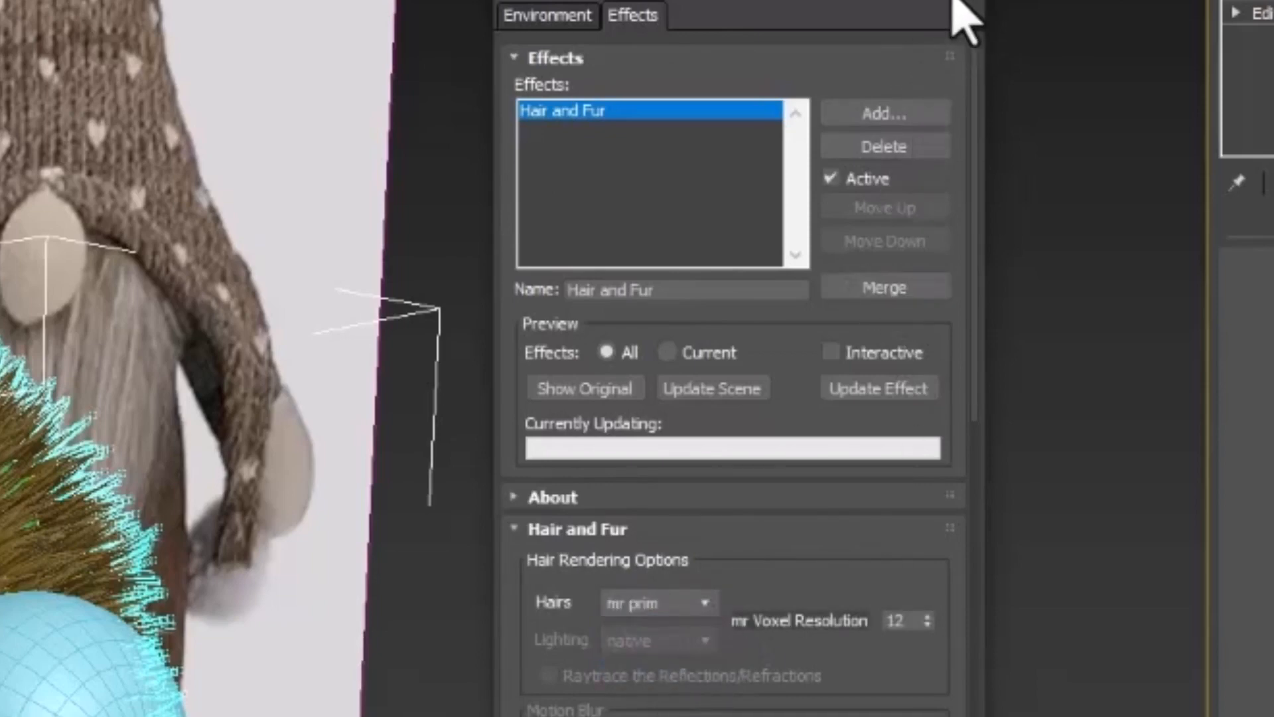
{"action": "left_click", "coordinate": [985, 48]}
Open the Slate Material Editor, search its material library for Hair, and add a Standard Hair material.
{"action": "middle_click_drag", "start_coordinate": [872, 462], "coordinate": [781, 441], "text": "alt"}
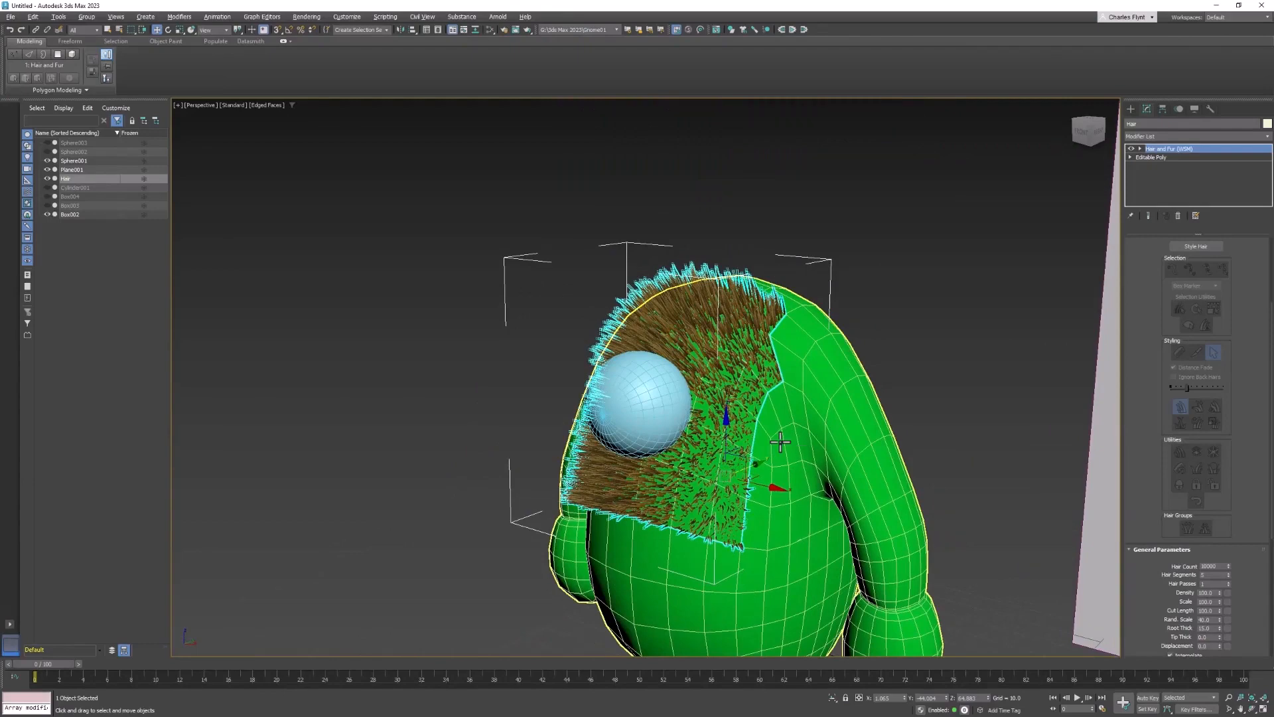
{"action": "left_click", "coordinate": [489, 30]}
{"action": "middle_click_drag", "start_coordinate": [475, 297], "coordinate": [412, 321]}
{"action": "left_click_drag", "start_coordinate": [443, 159], "coordinate": [529, 163]}
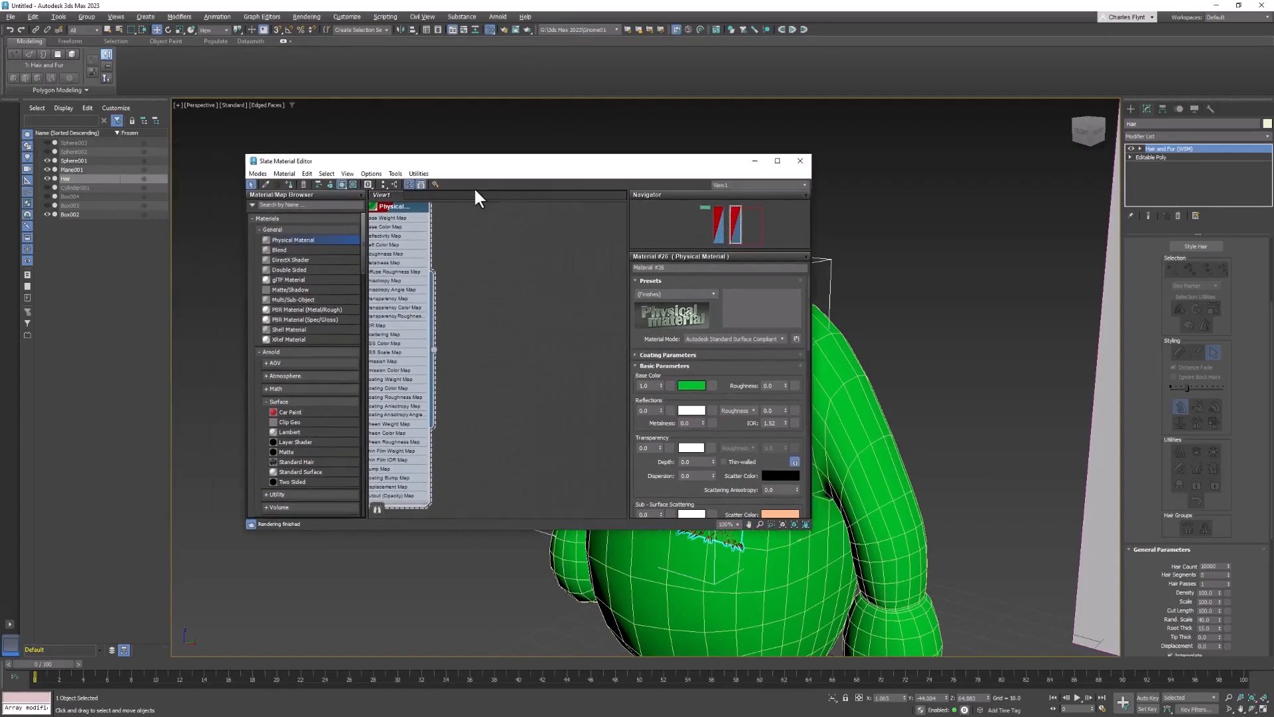
{"action": "left_click", "coordinate": [318, 205]}
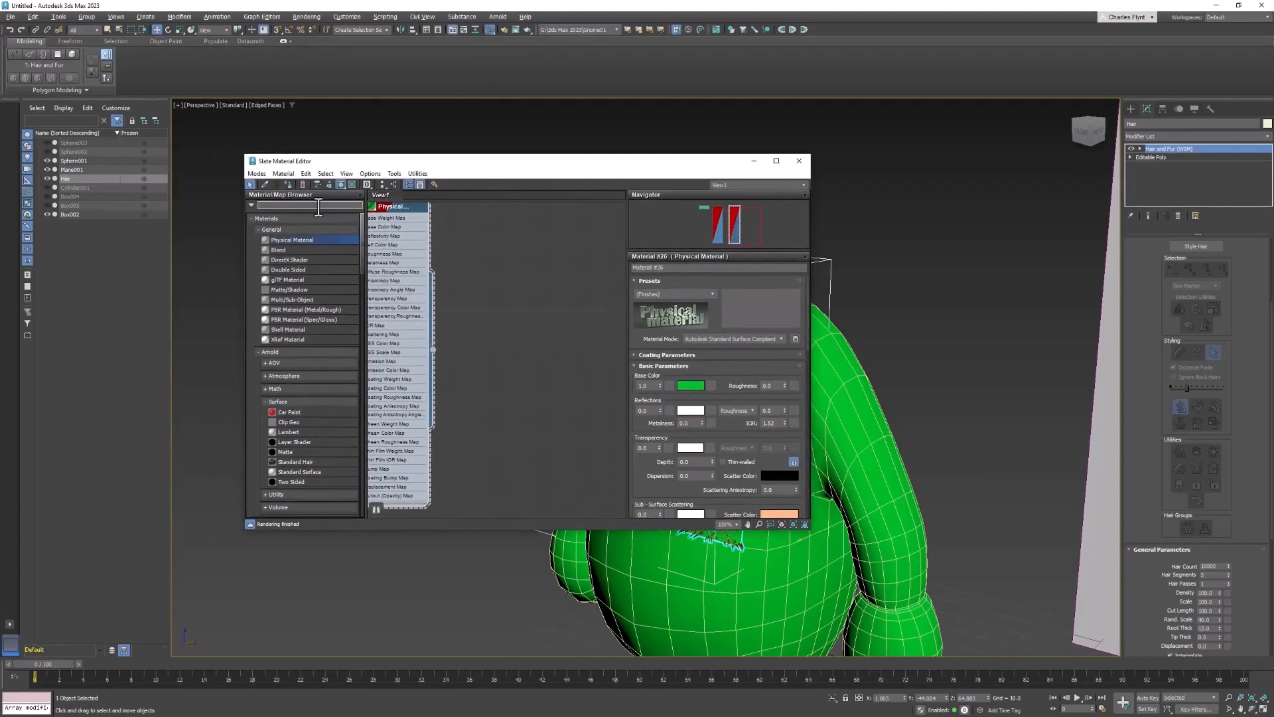
{"action": "type", "text": "Hai"}
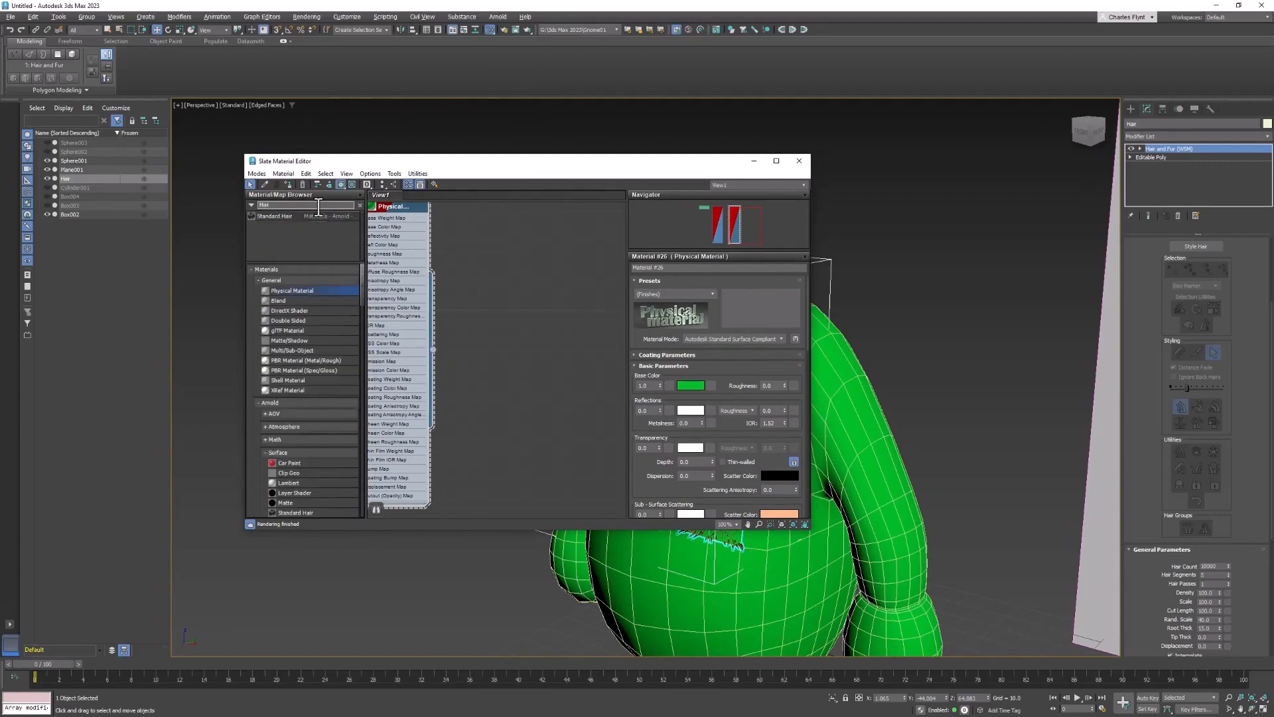
{"action": "left_click", "coordinate": [271, 216]}
{"action": "left_click_drag", "start_coordinate": [562, 323], "coordinate": [545, 251]}
{"action": "left_click_drag", "start_coordinate": [610, 163], "coordinate": [602, 158]}
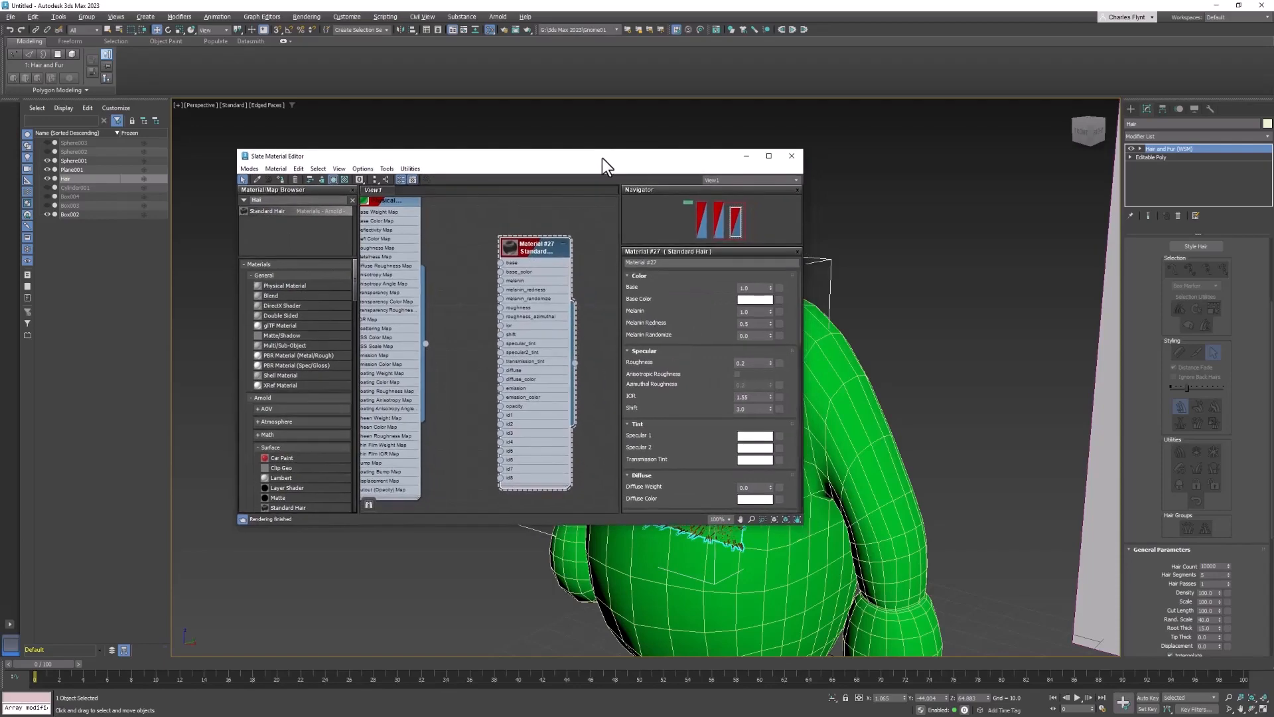
Enable the custom shader on the Hair and Fur modifier and assign the Standard Hair material to it as an instance.
{"action": "scroll", "coordinate": [1244, 391], "scroll_direction": "down", "scroll_amount": 5}
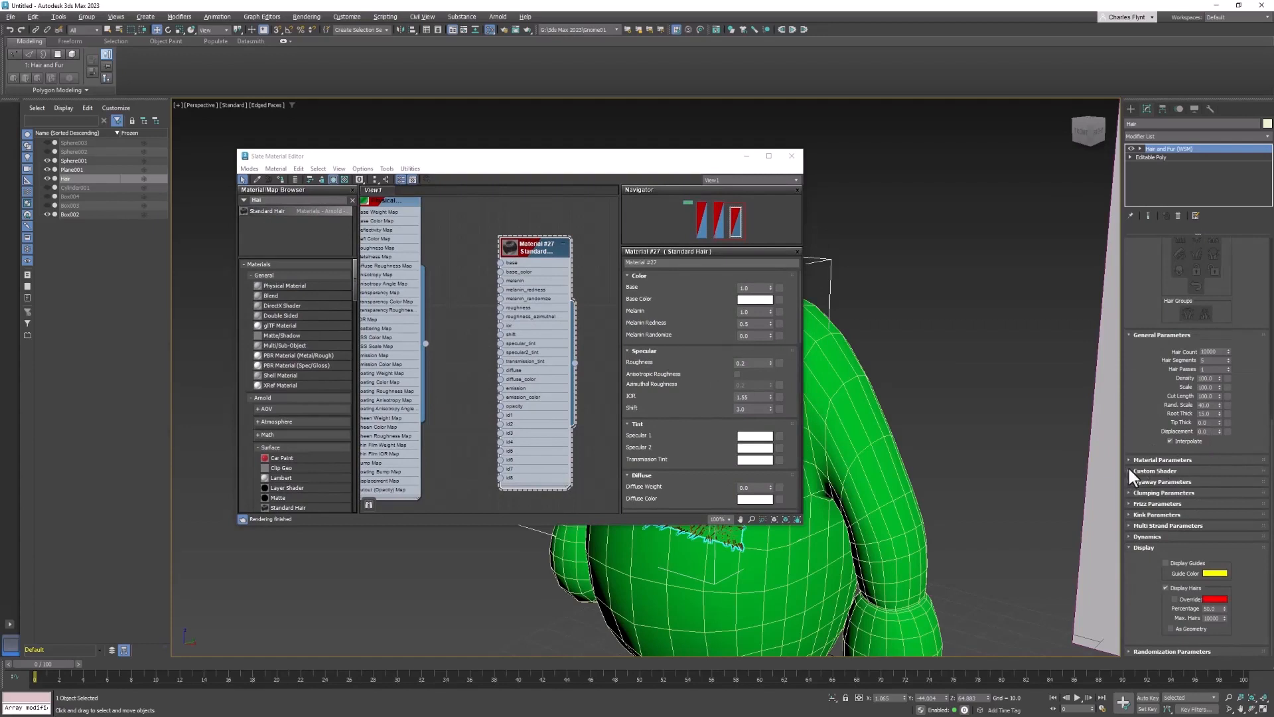
{"action": "left_click", "coordinate": [1128, 468]}
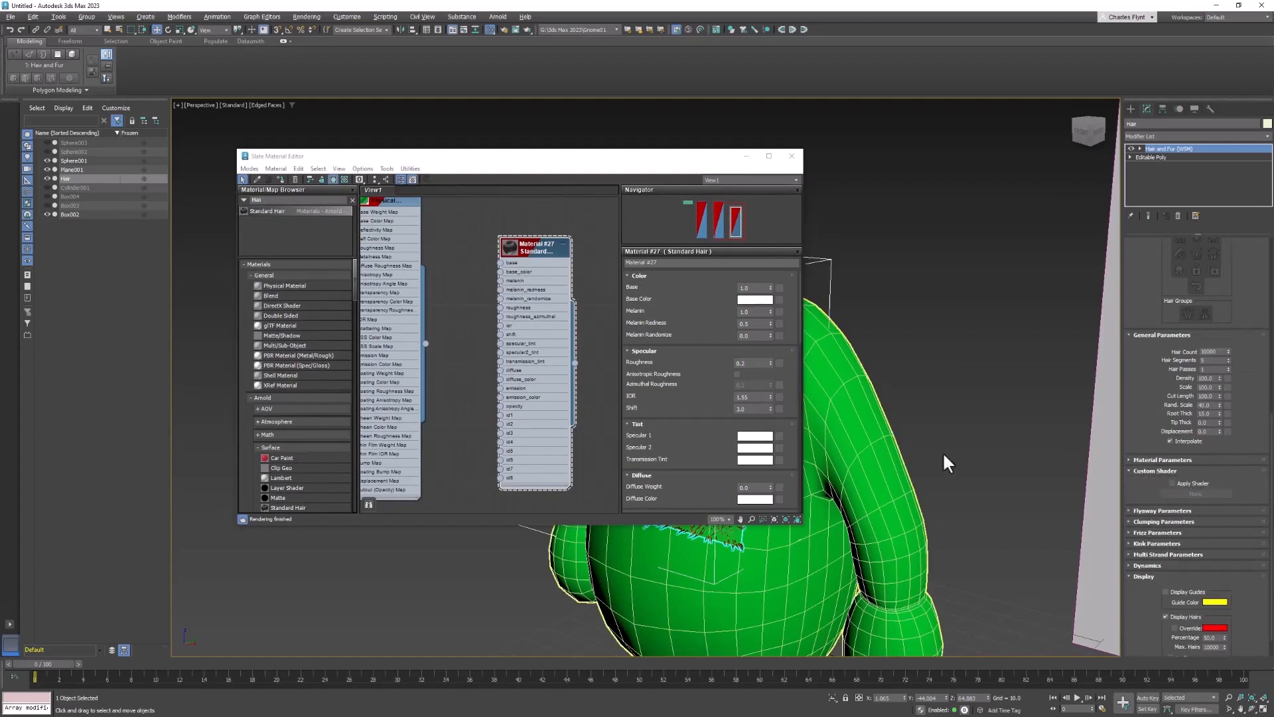
{"action": "left_click", "coordinate": [1172, 483]}
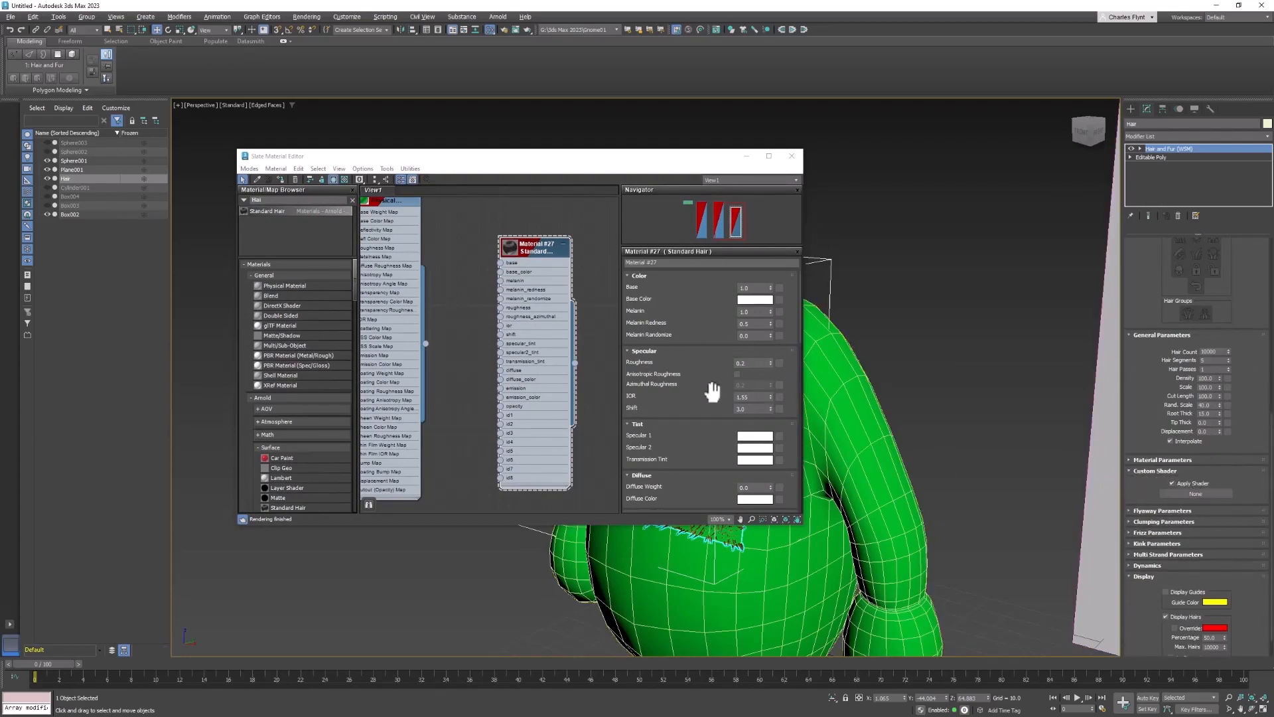
{"action": "left_click_drag", "start_coordinate": [575, 364], "coordinate": [1225, 495]}
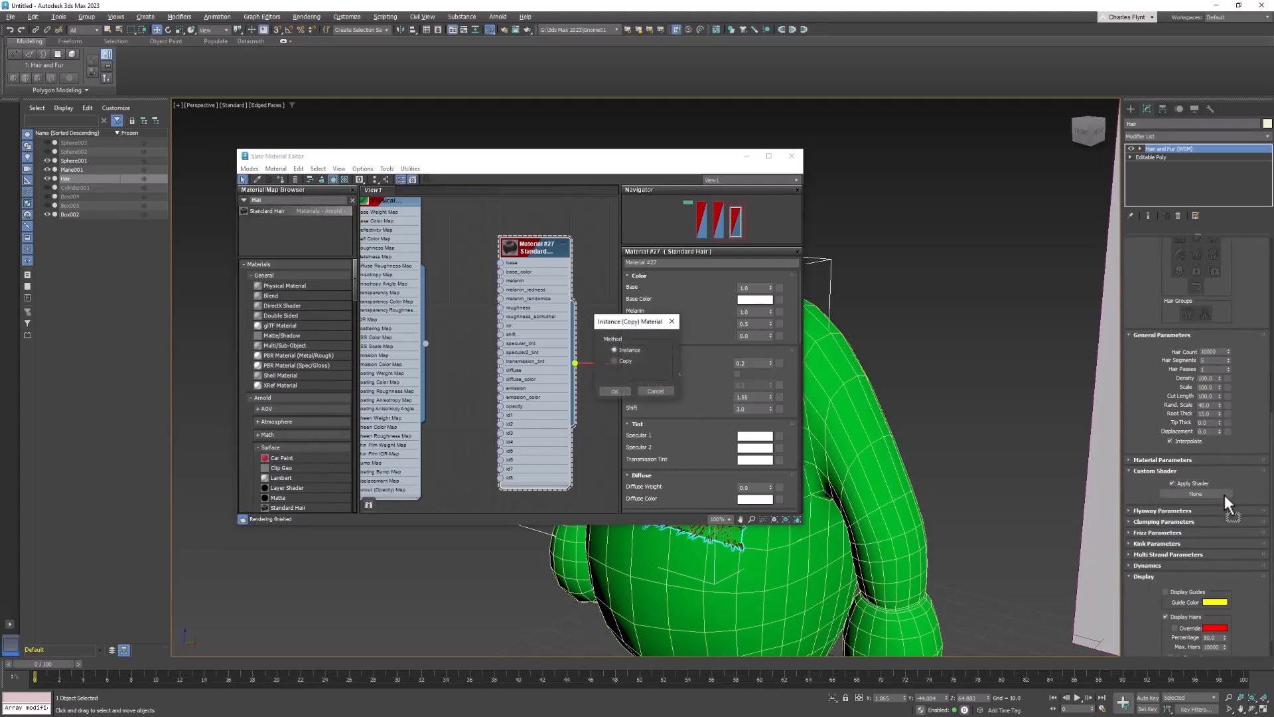
{"action": "left_click", "coordinate": [615, 390]}
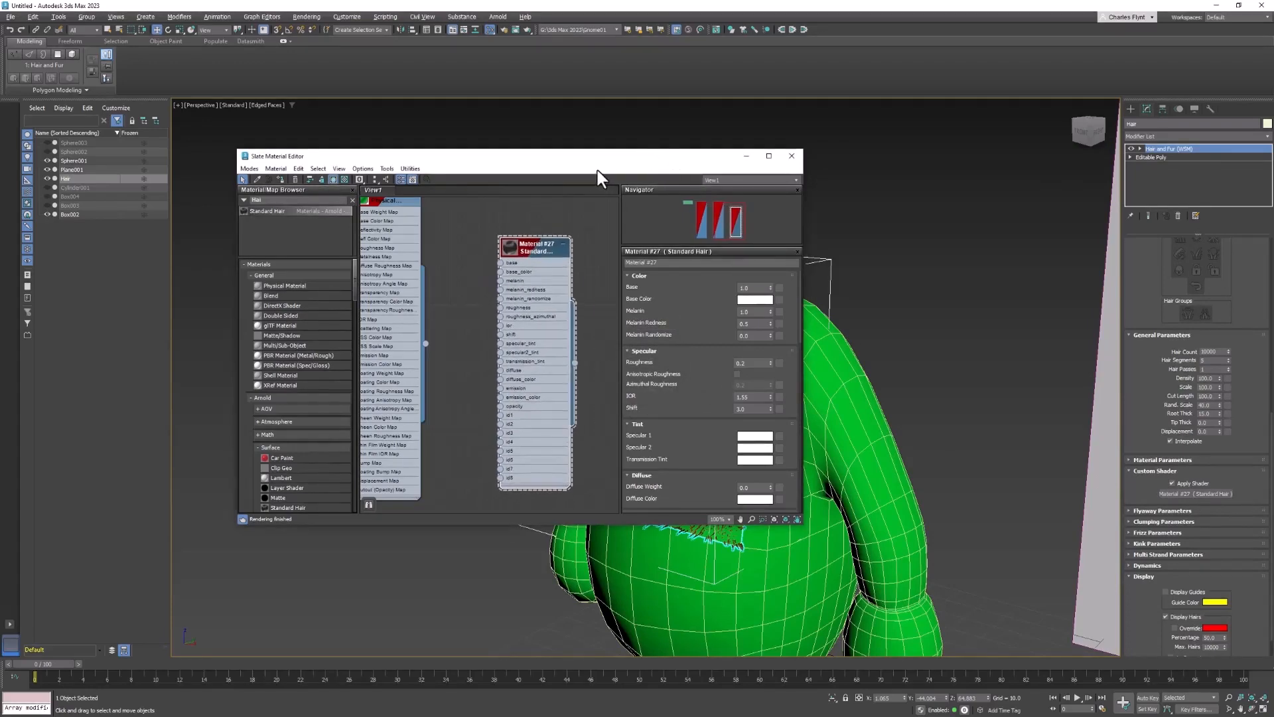
Render the scene in Arnold RenderView and examine the hair shading around the nose.
{"action": "middle_click_drag", "start_coordinate": [851, 369], "coordinate": [1020, 349]}
{"action": "left_click_drag", "start_coordinate": [531, 158], "coordinate": [396, 145]}
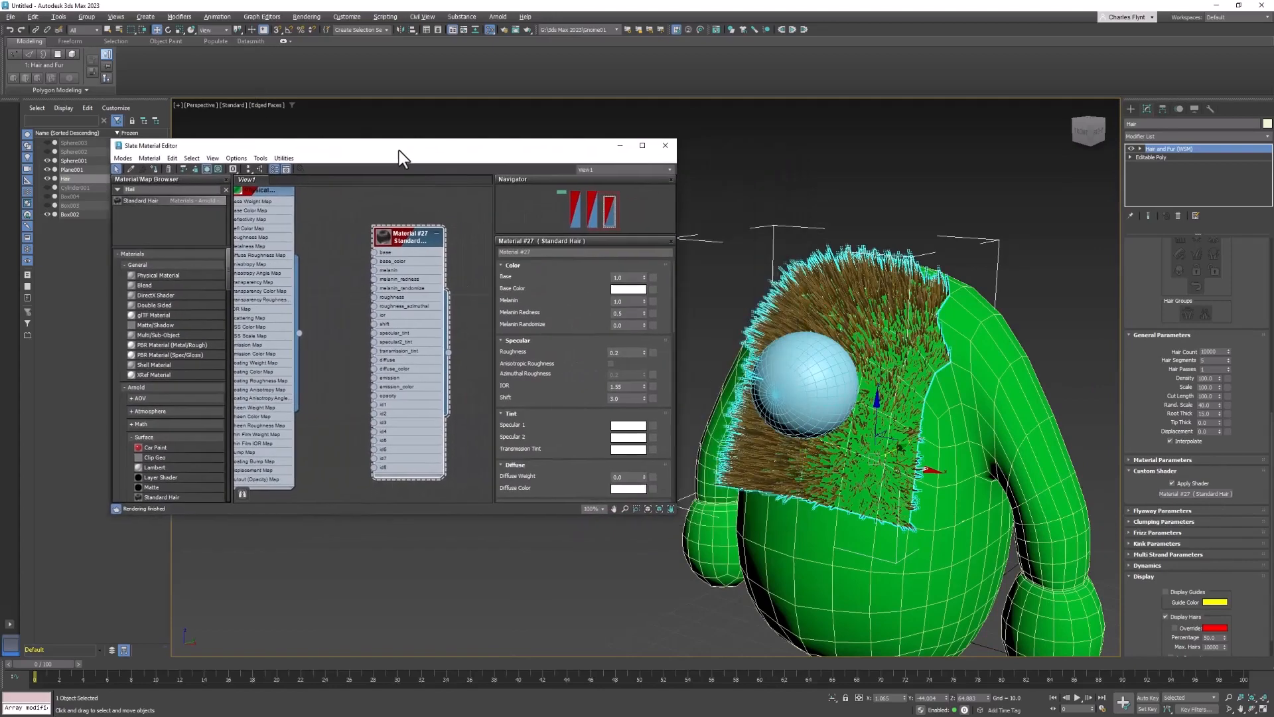
{"action": "left_click", "coordinate": [496, 16]}
{"action": "left_click", "coordinate": [515, 30]}
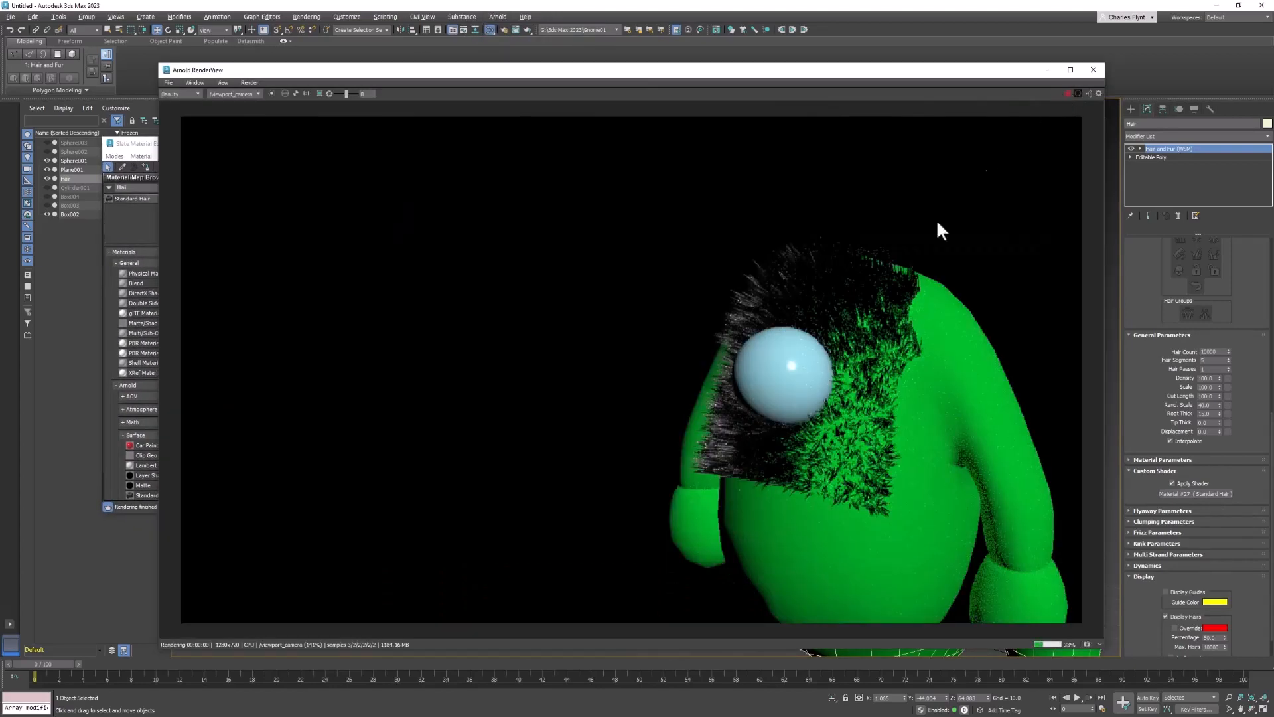
{"action": "scroll", "coordinate": [829, 428], "scroll_direction": "up", "scroll_amount": 4}
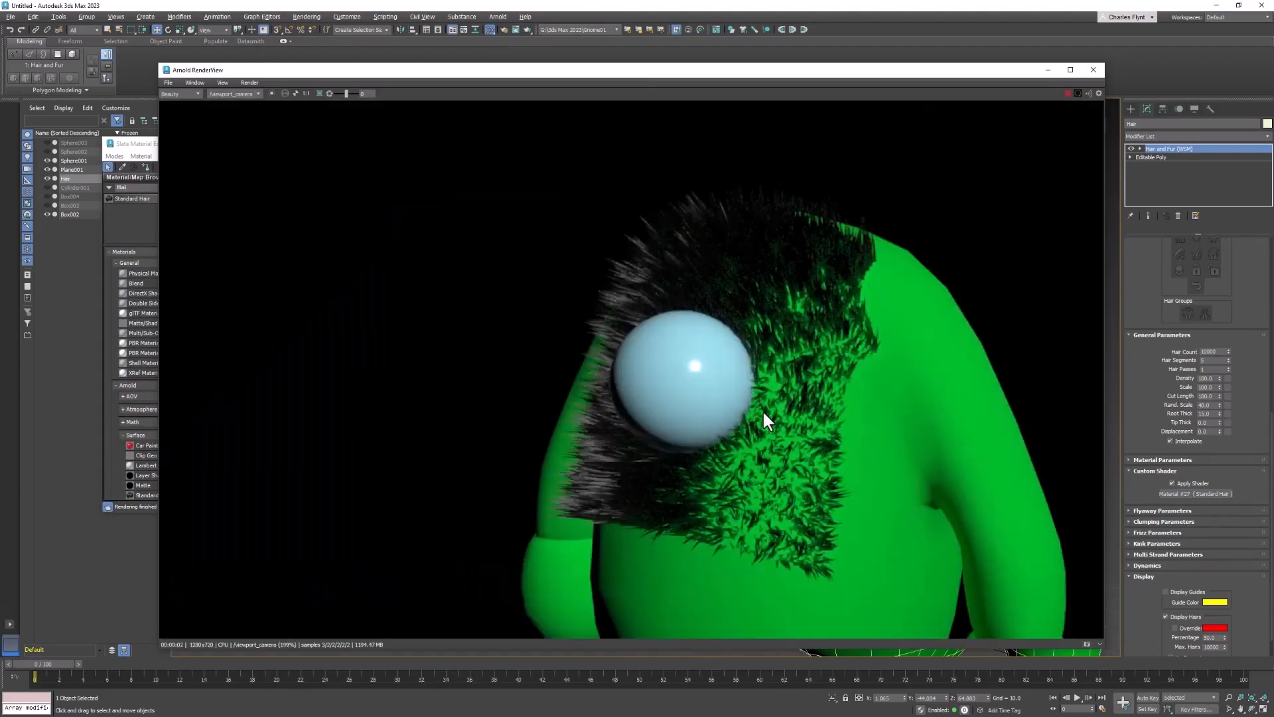
{"action": "left_click_drag", "start_coordinate": [978, 71], "coordinate": [783, 116]}
{"action": "scroll", "coordinate": [1017, 334], "scroll_direction": "up", "scroll_amount": 3}
{"action": "scroll", "coordinate": [1022, 337], "scroll_direction": "up", "scroll_amount": 3}
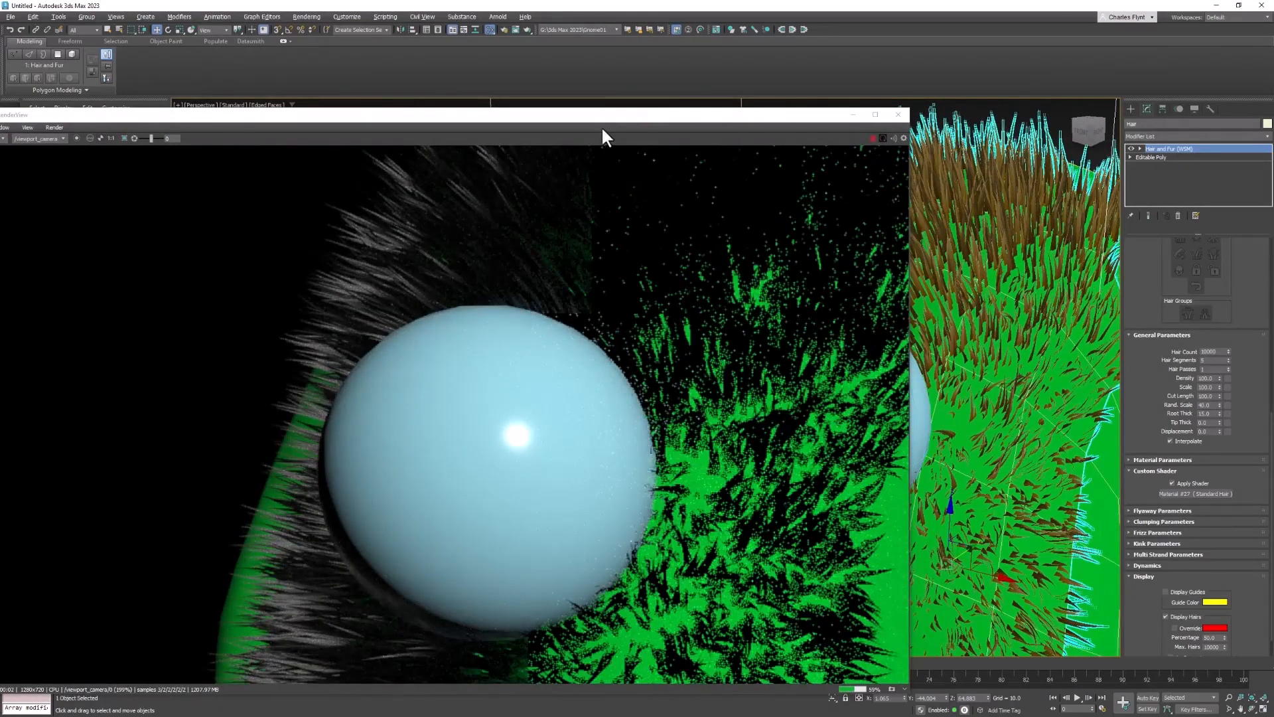
{"action": "left_click_drag", "start_coordinate": [629, 116], "coordinate": [759, 94]}
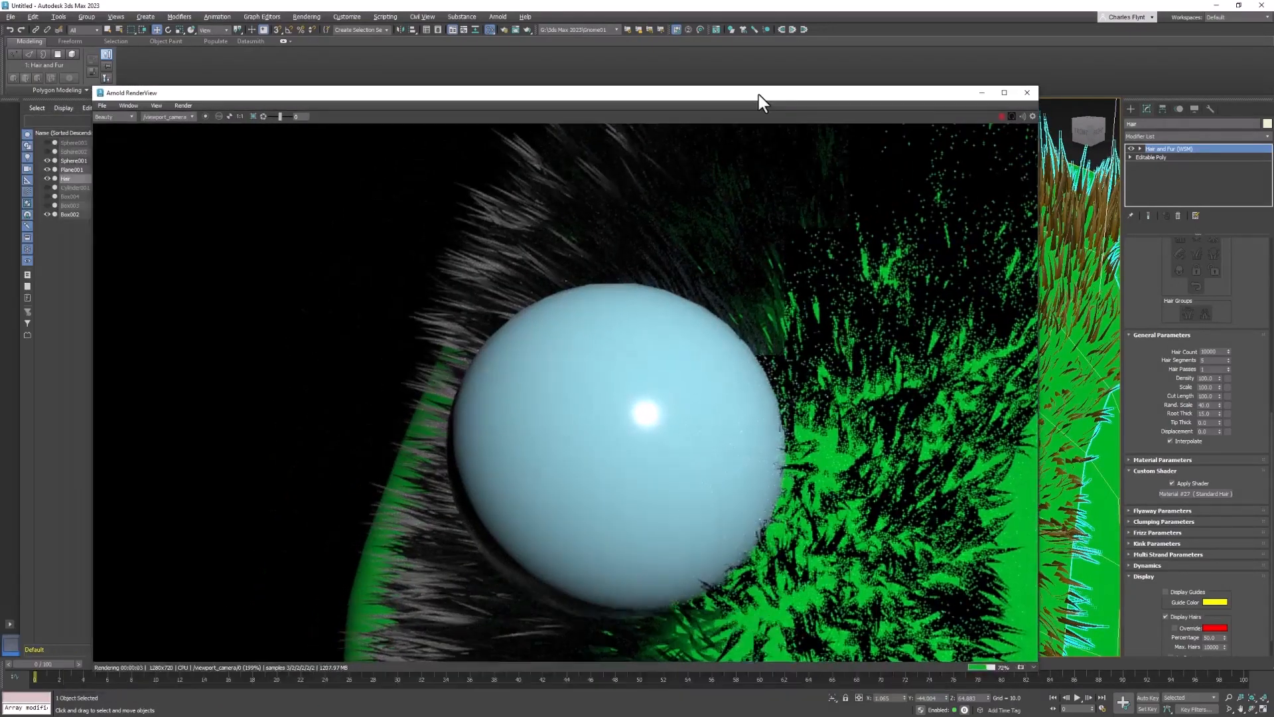
{"action": "left_click", "coordinate": [1026, 94]}
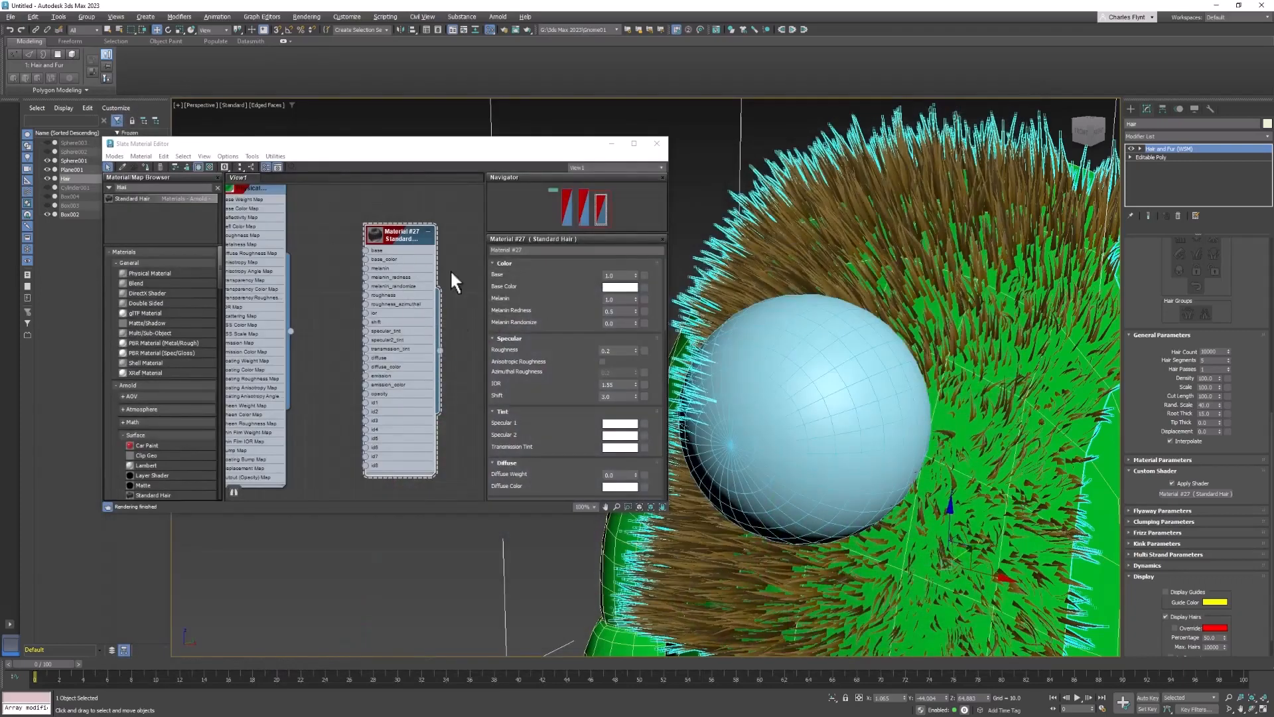
Lower the melanin of the Standard Hair material and re-render the hair in Arnold RenderView.
{"action": "double_click", "coordinate": [617, 299]}
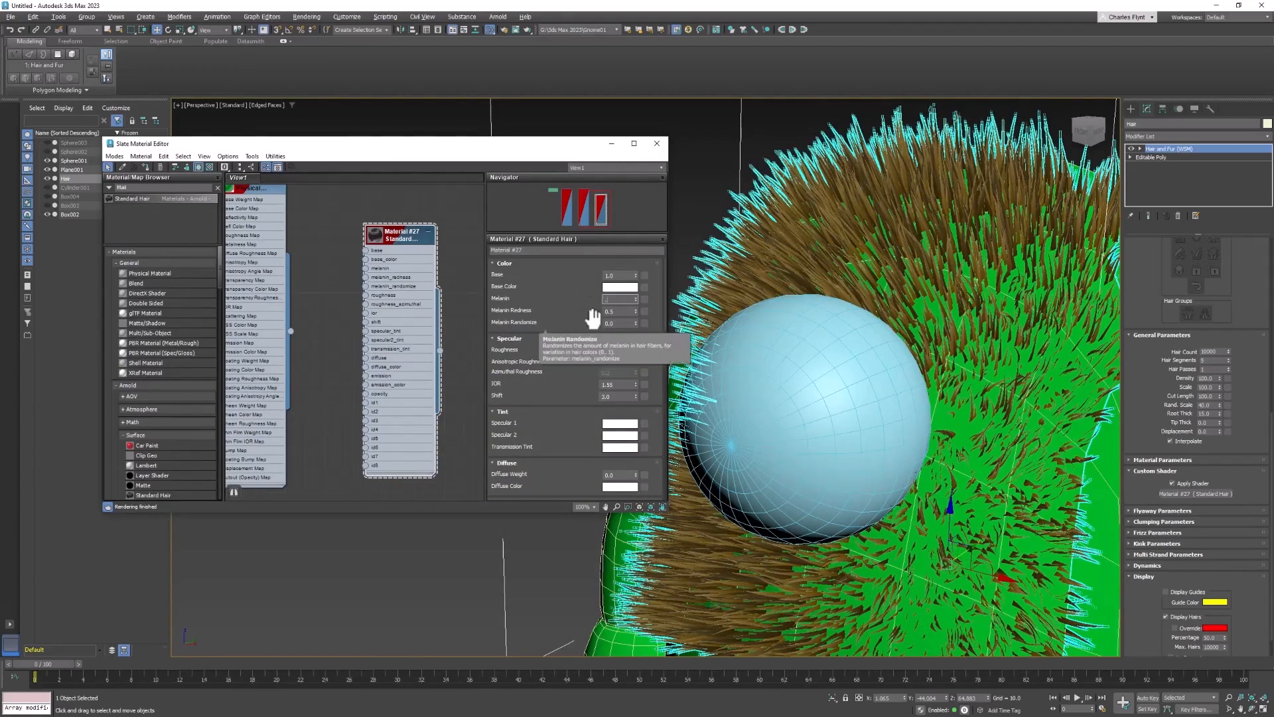
{"action": "left_click", "coordinate": [500, 14]}
{"action": "left_click", "coordinate": [524, 32]}
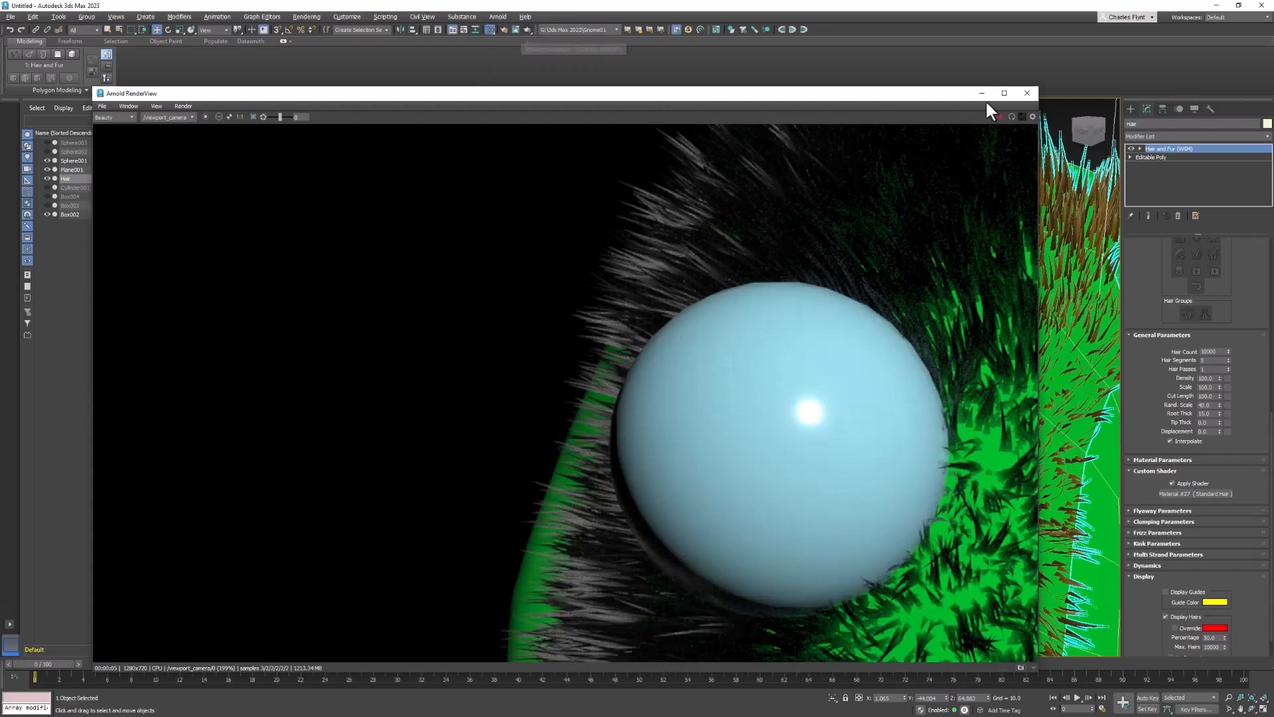
{"action": "left_click", "coordinate": [1000, 117]}
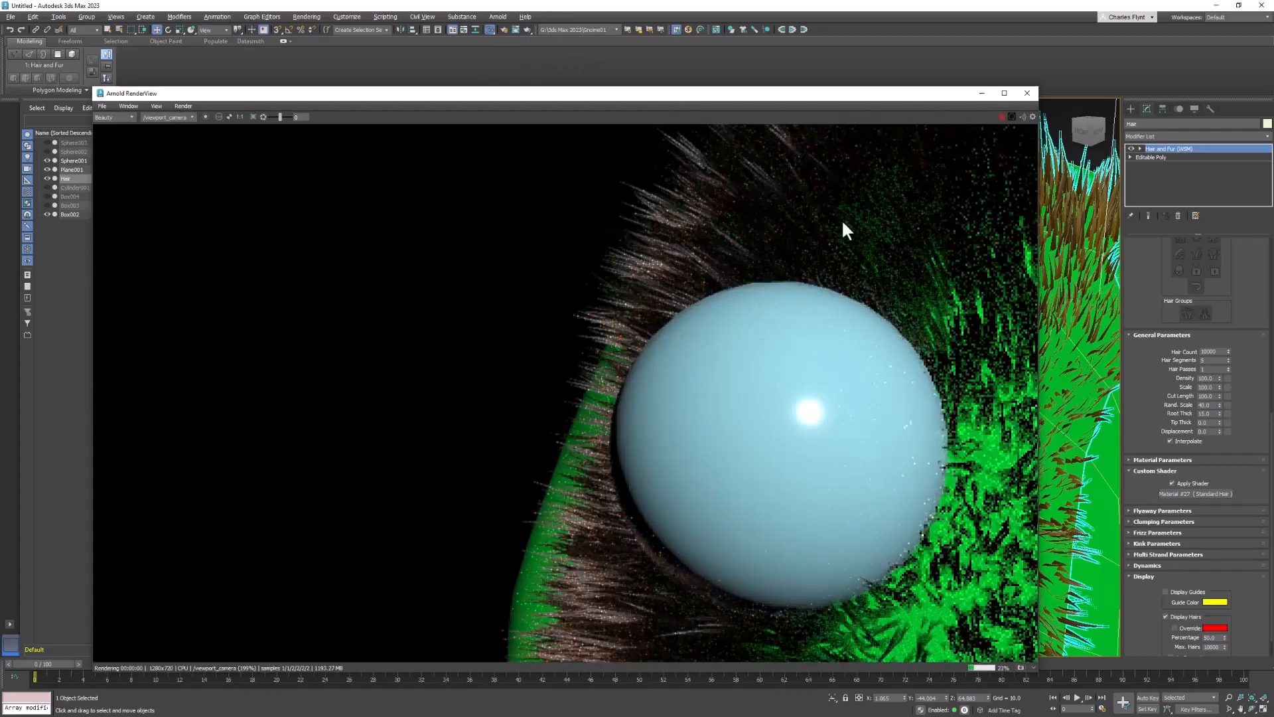
{"action": "scroll", "coordinate": [674, 580], "scroll_direction": "down", "scroll_amount": 5}
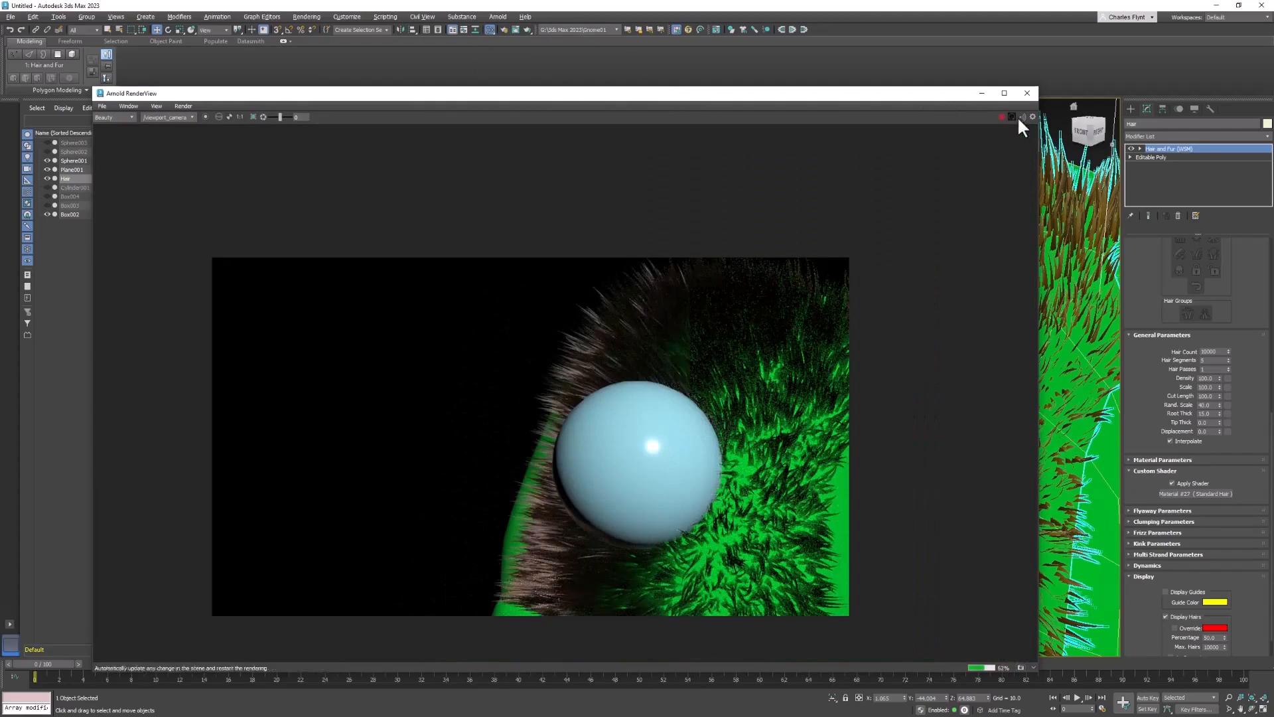
Arrange the render and material windows to see both, and lower the hair material's melanin further.
{"action": "left_click_drag", "start_coordinate": [937, 97], "coordinate": [828, 298]}
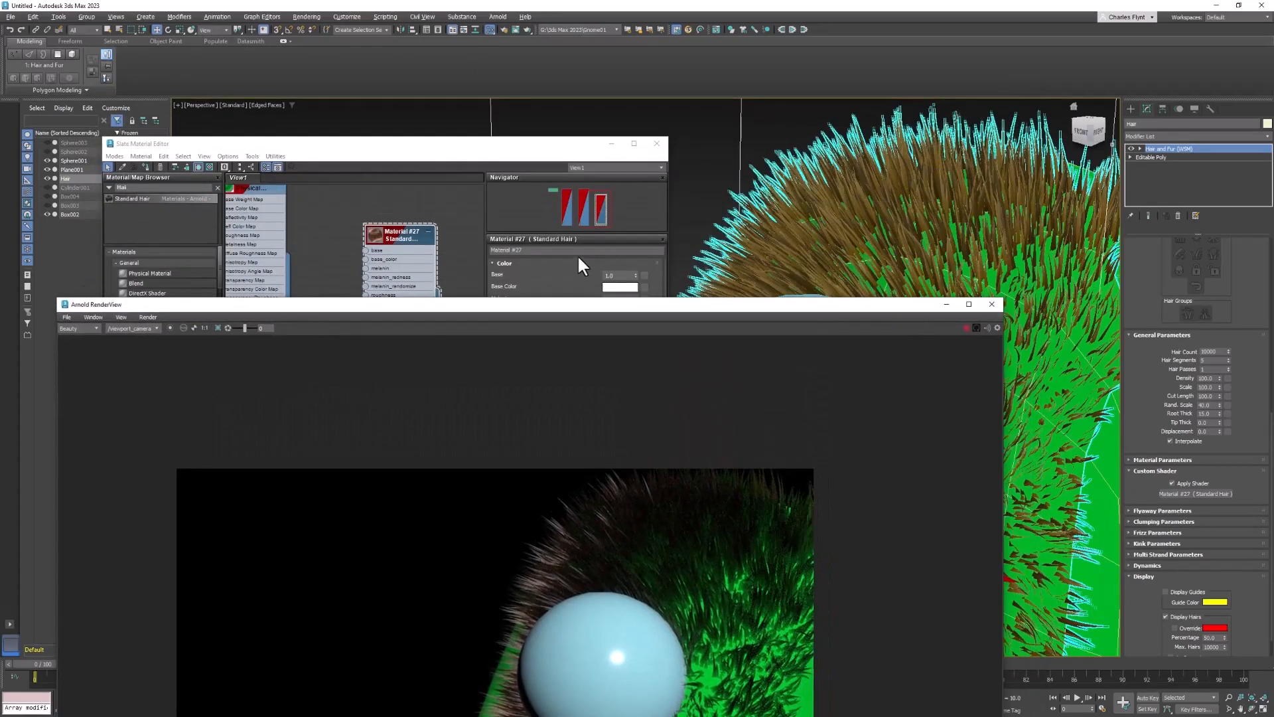
{"action": "left_click_drag", "start_coordinate": [560, 144], "coordinate": [571, 120]}
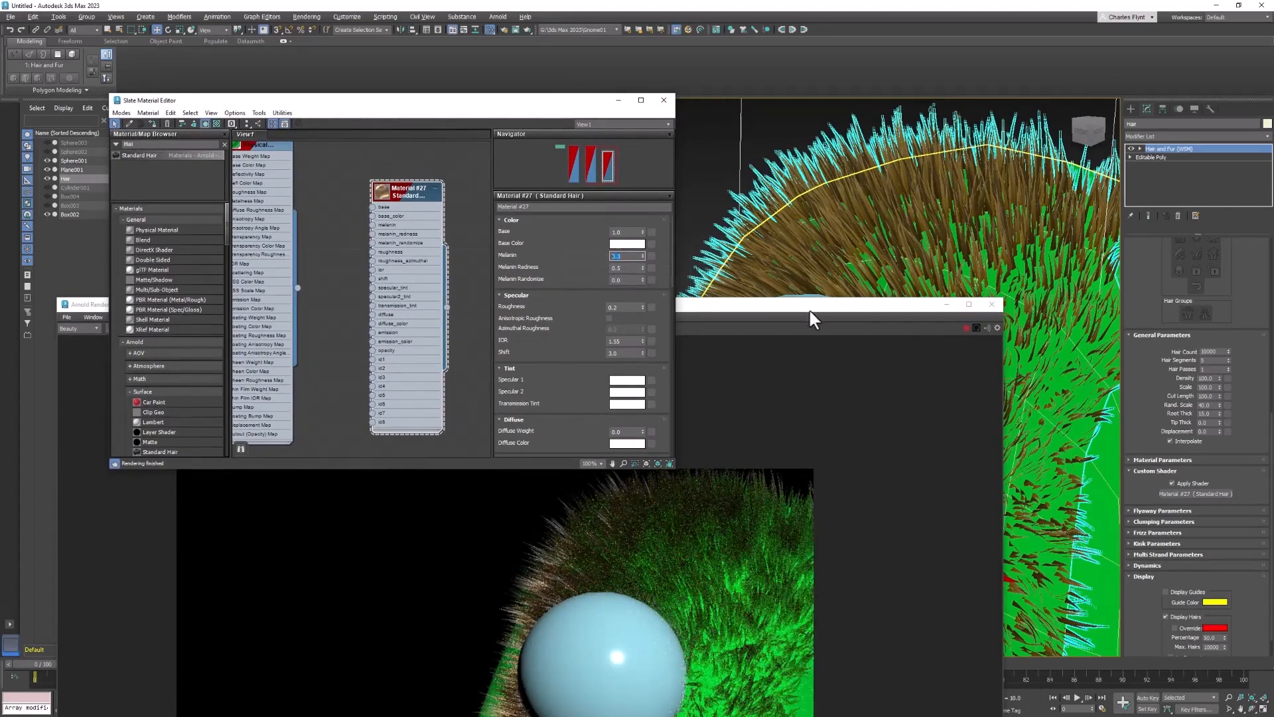
{"action": "left_click_drag", "start_coordinate": [809, 310], "coordinate": [909, 260]}
{"action": "left_click", "coordinate": [468, 100]}
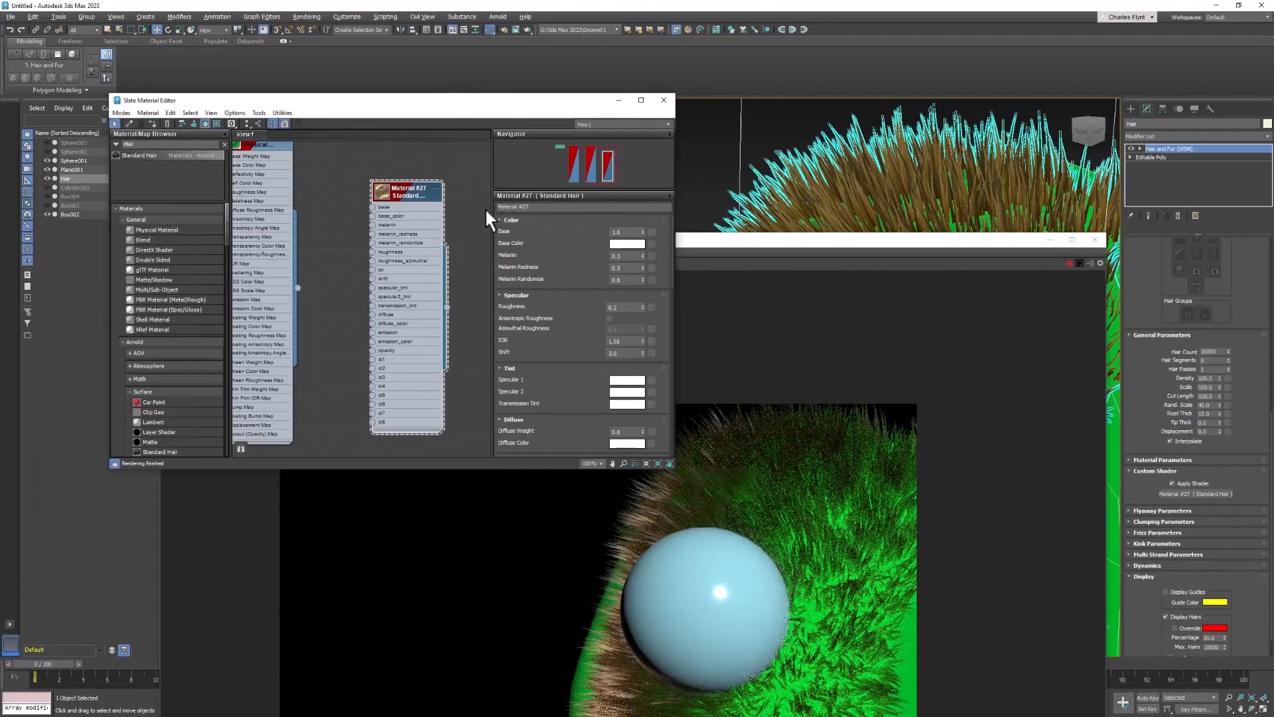
Try a saturated magenta as the Standard Hair material's base color.
{"action": "left_click", "coordinate": [627, 244]}
{"action": "left_click_drag", "start_coordinate": [475, 179], "coordinate": [479, 139]}
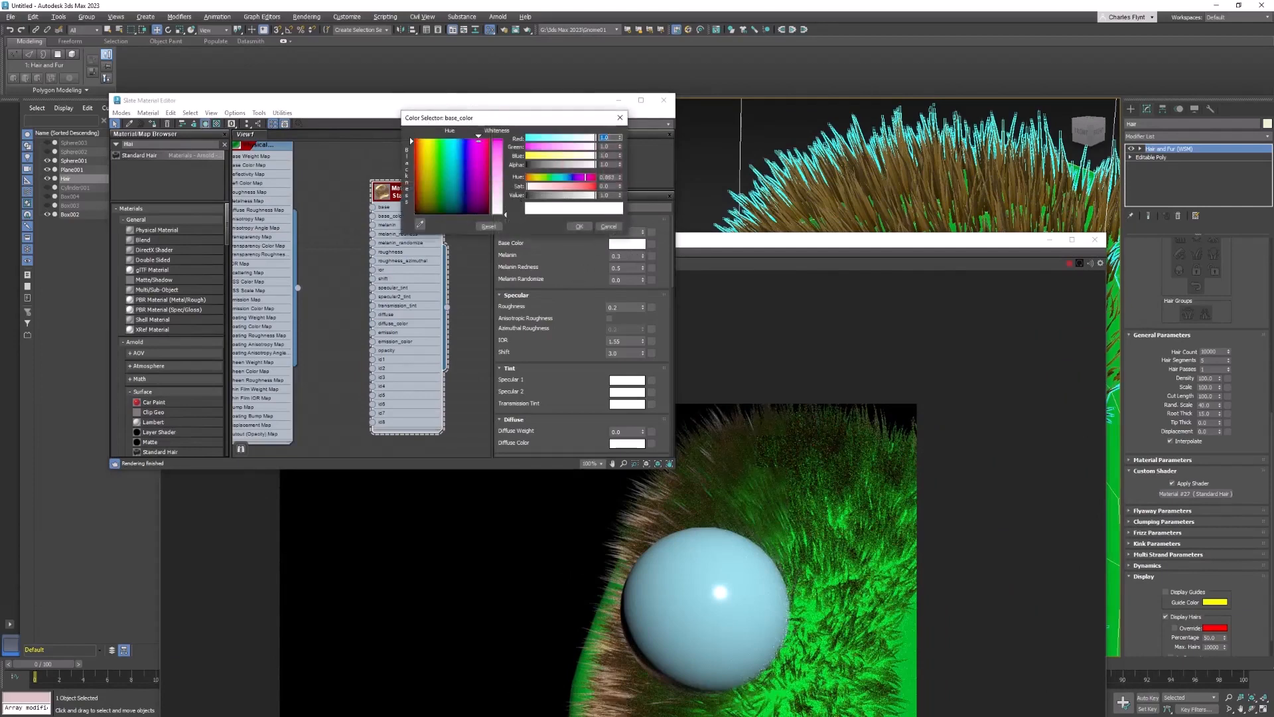
{"action": "left_click_drag", "start_coordinate": [505, 213], "coordinate": [505, 141]}
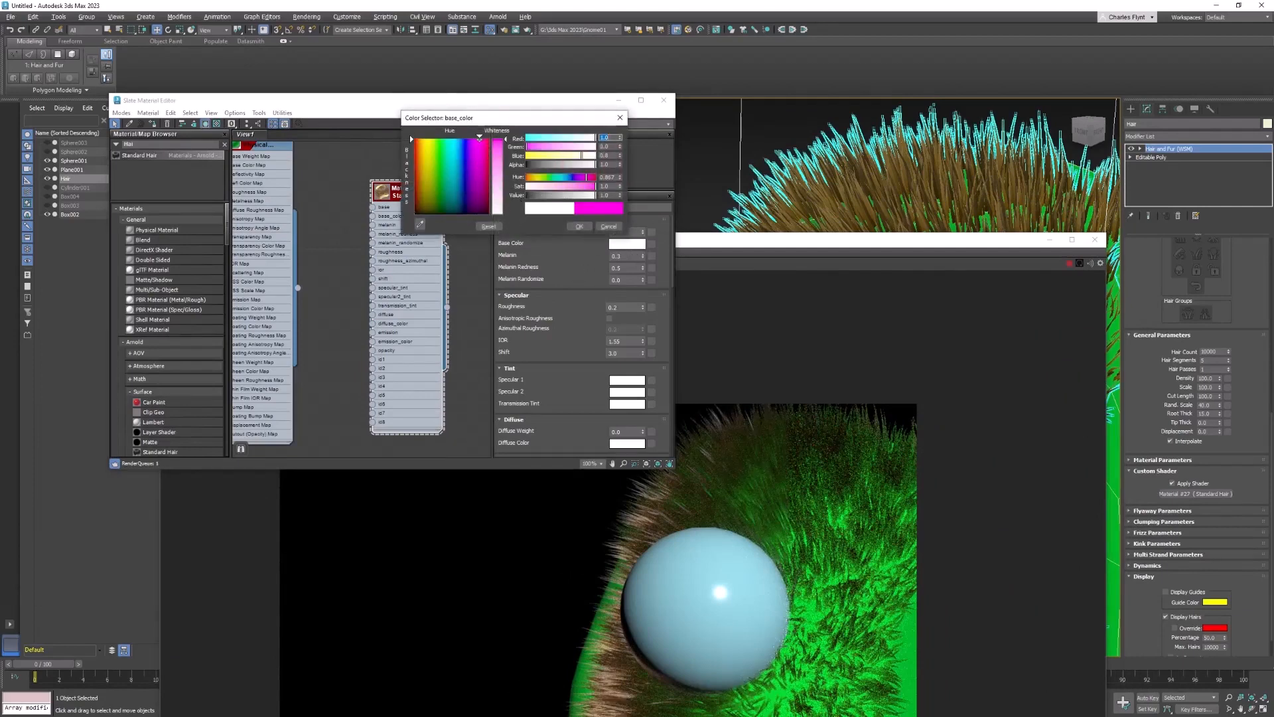
{"action": "left_click", "coordinate": [577, 224]}
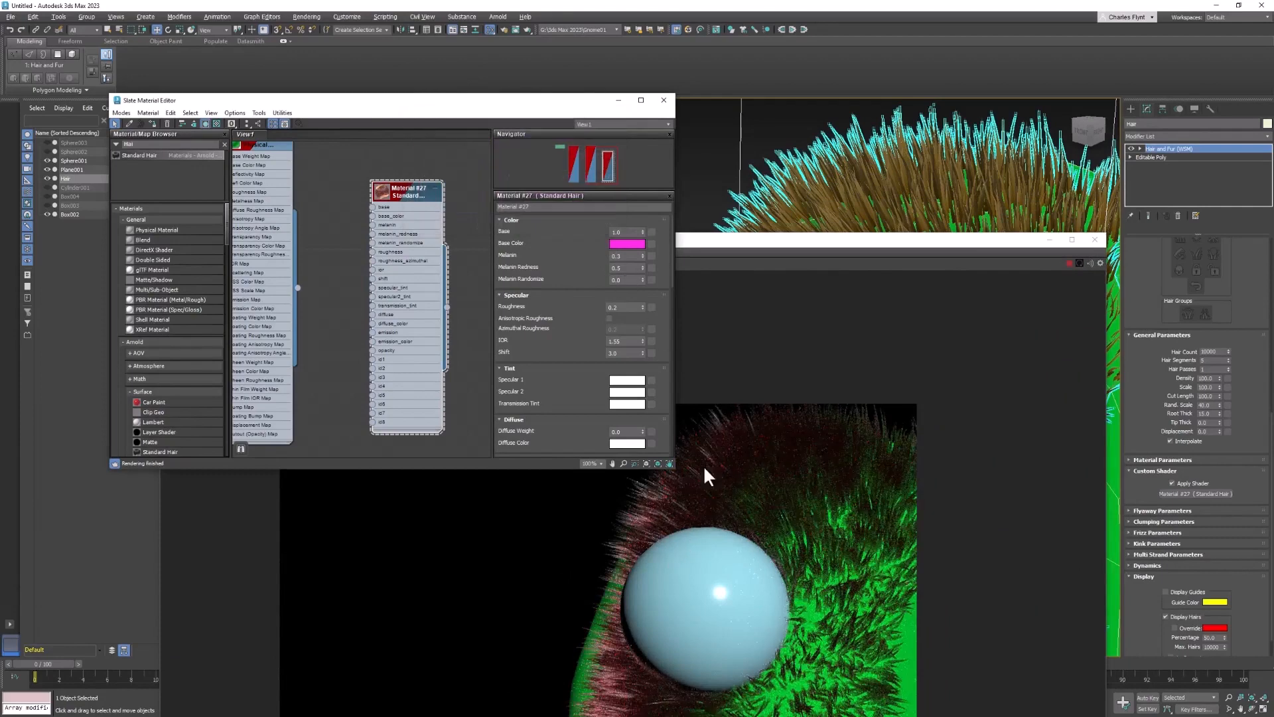
Set the hair material's base color to a neutral grey of about 0.302, and close the render view and material editor.
{"action": "left_click", "coordinate": [627, 240]}
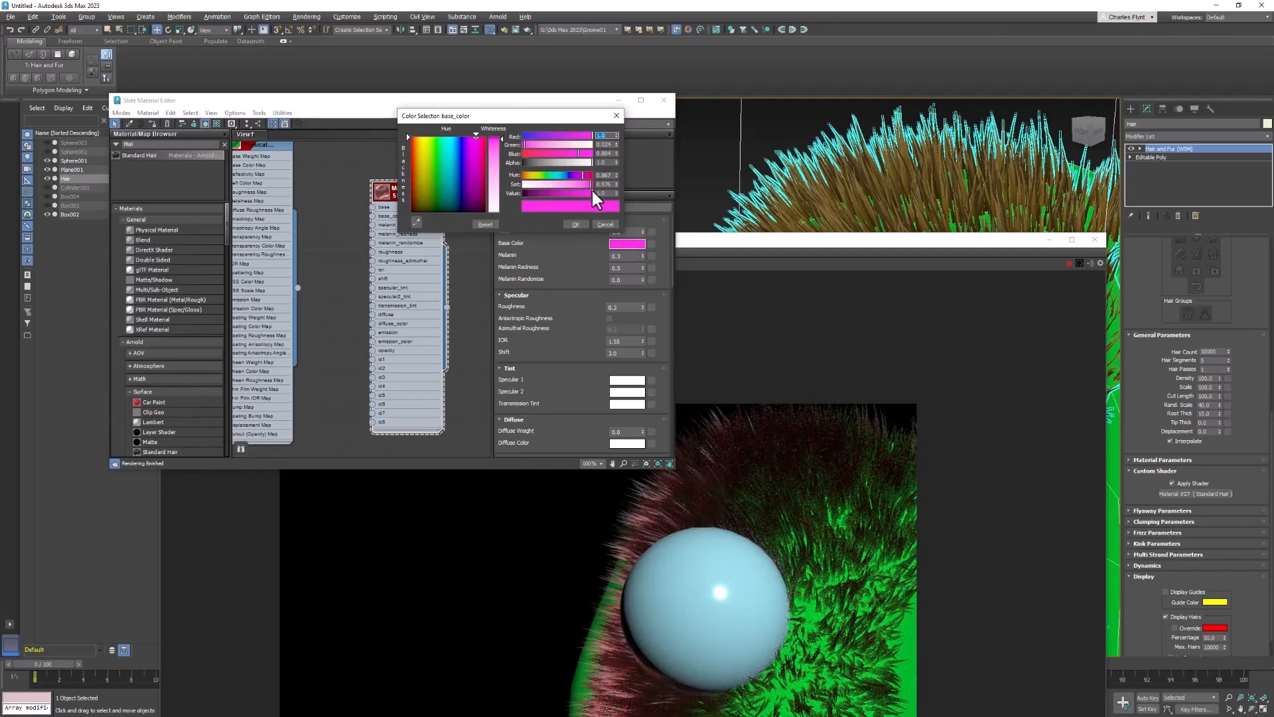
{"action": "left_click_drag", "start_coordinate": [592, 191], "coordinate": [501, 160]}
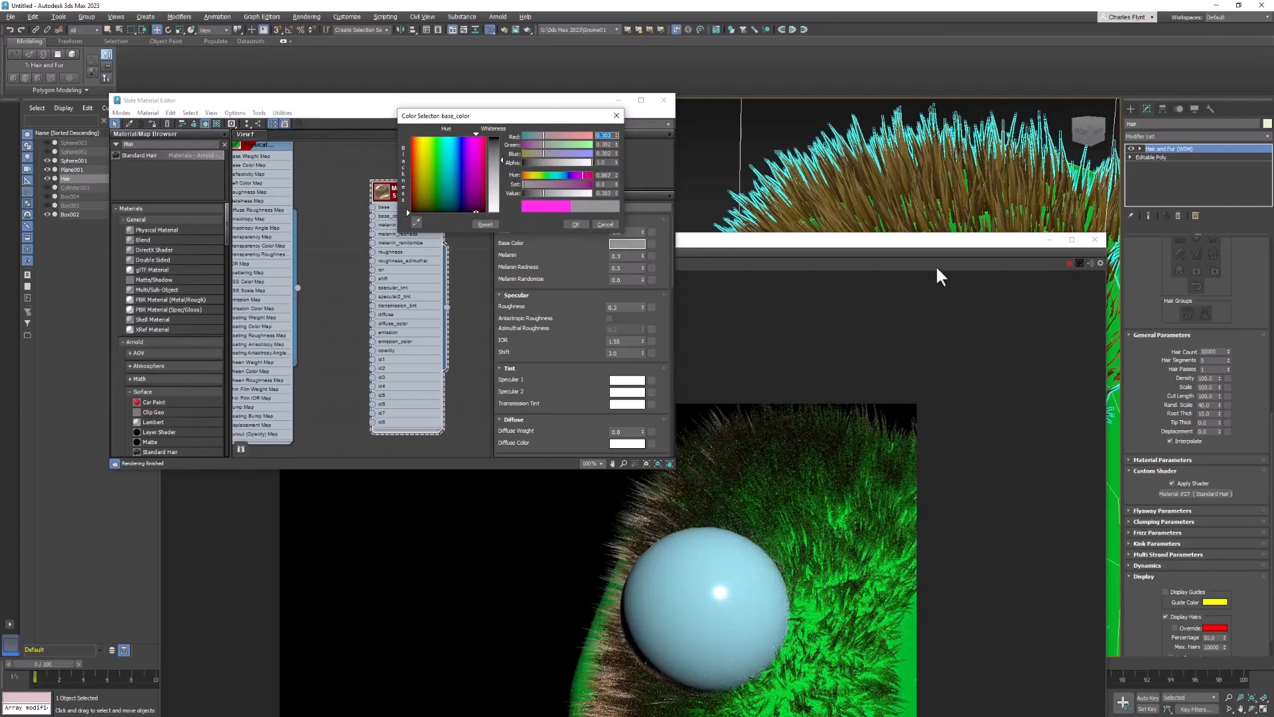
{"action": "left_click_drag", "start_coordinate": [950, 236], "coordinate": [978, 158]}
{"action": "left_click", "coordinate": [1085, 150]}
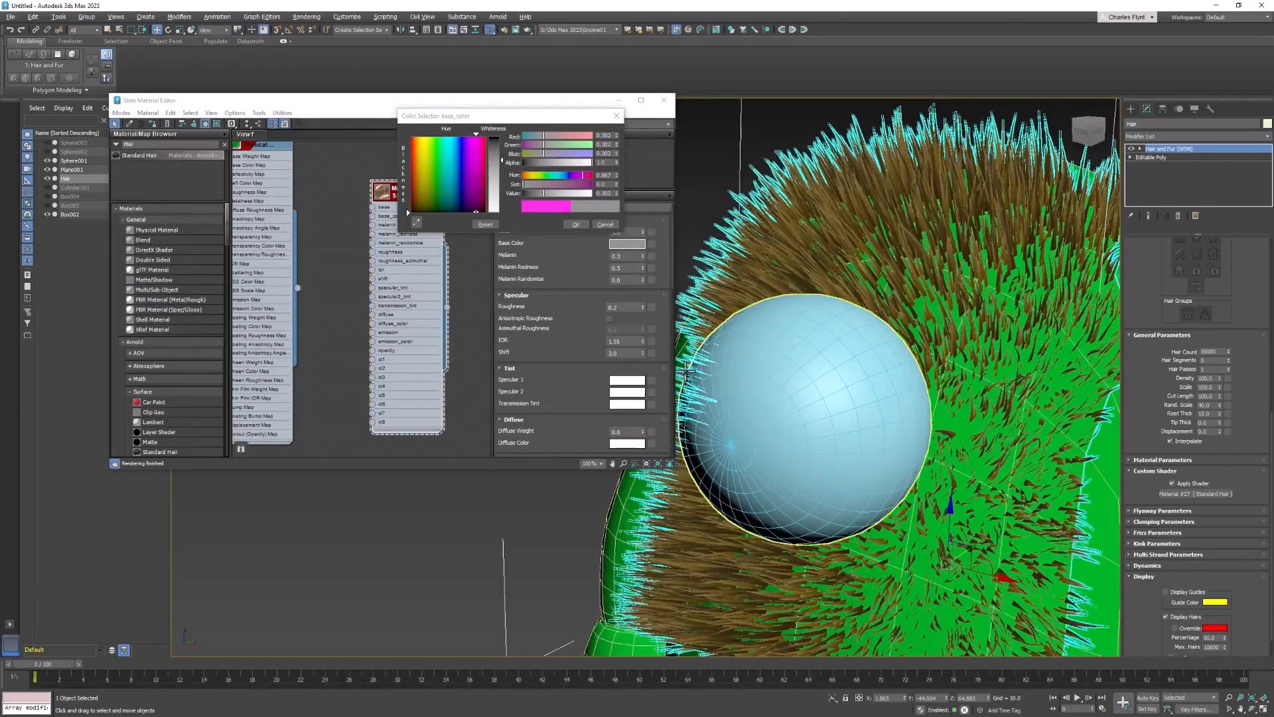
{"action": "left_click", "coordinate": [576, 225]}
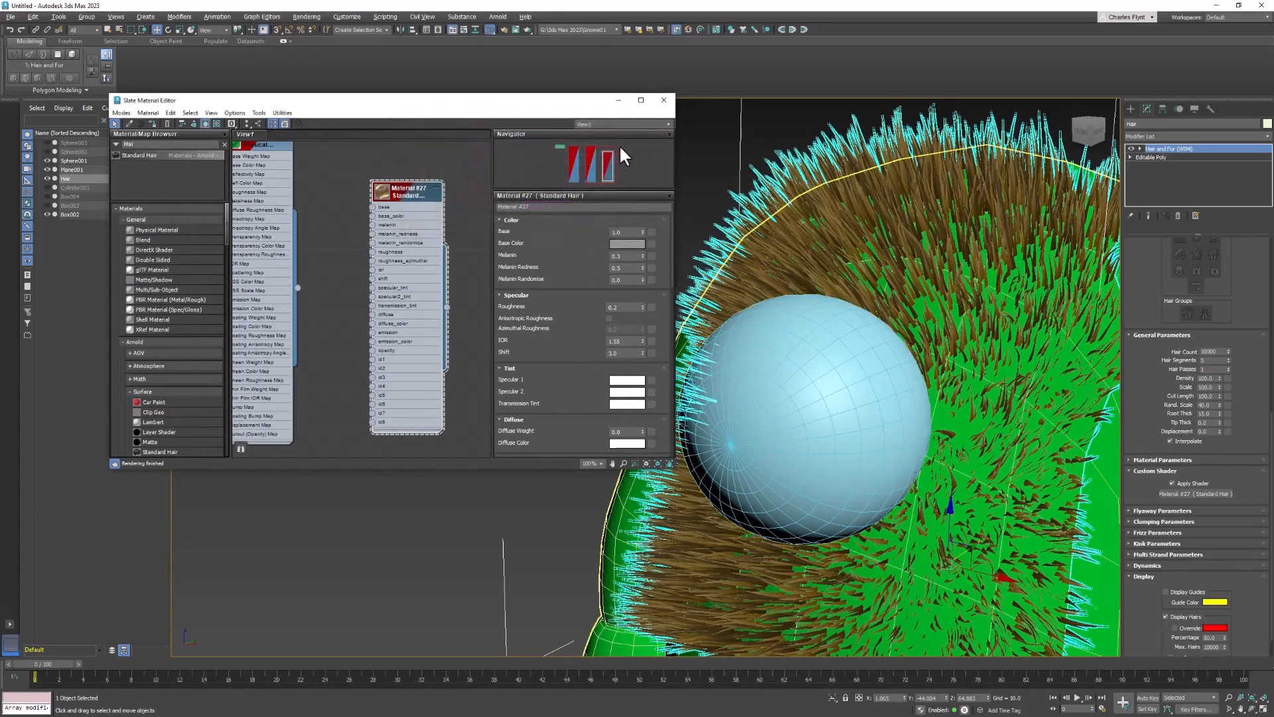
{"action": "left_click", "coordinate": [665, 100]}
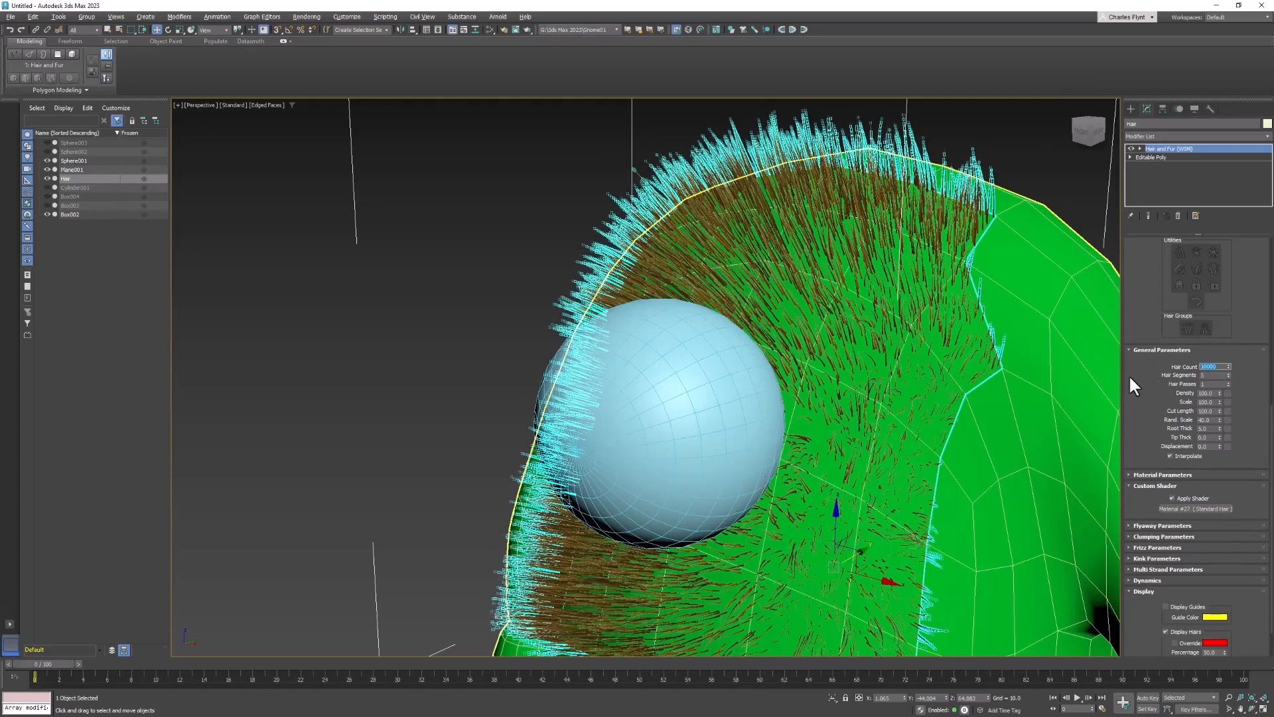
Set the Hair Count to 100000 and render the scene in Arnold to check the fur's density.
{"action": "type", "text": "1"}
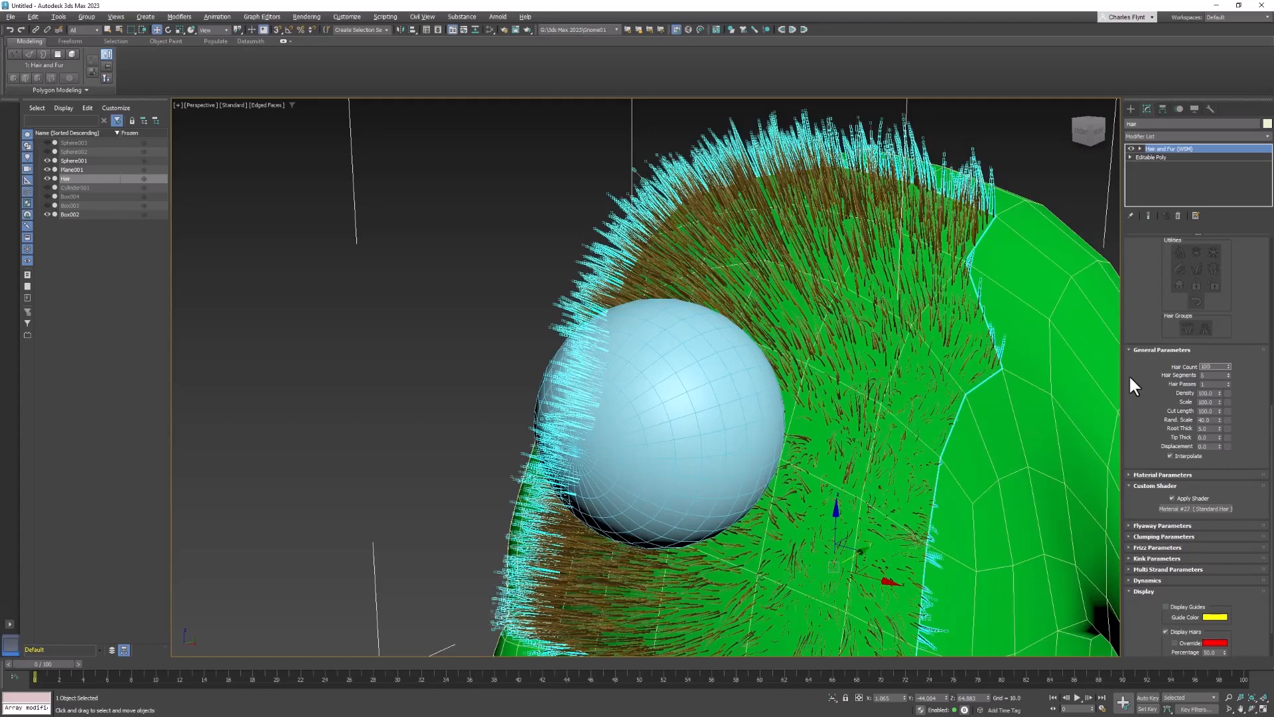
{"action": "key", "text": "Return"}
{"action": "left_click", "coordinate": [499, 17]}
{"action": "left_click", "coordinate": [530, 35]}
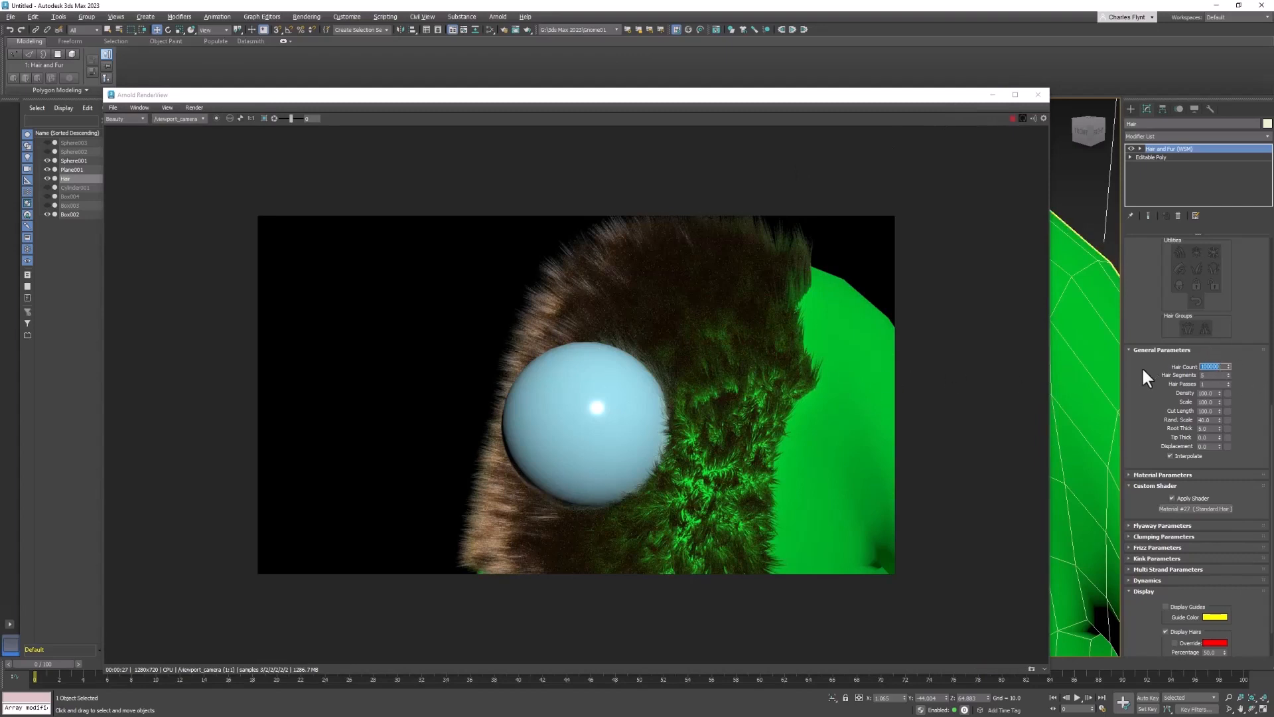
{"action": "left_click", "coordinate": [1039, 95]}
{"action": "scroll", "coordinate": [864, 376], "scroll_direction": "down", "scroll_amount": 6}
{"action": "middle_click_drag", "start_coordinate": [878, 431], "coordinate": [862, 387]}
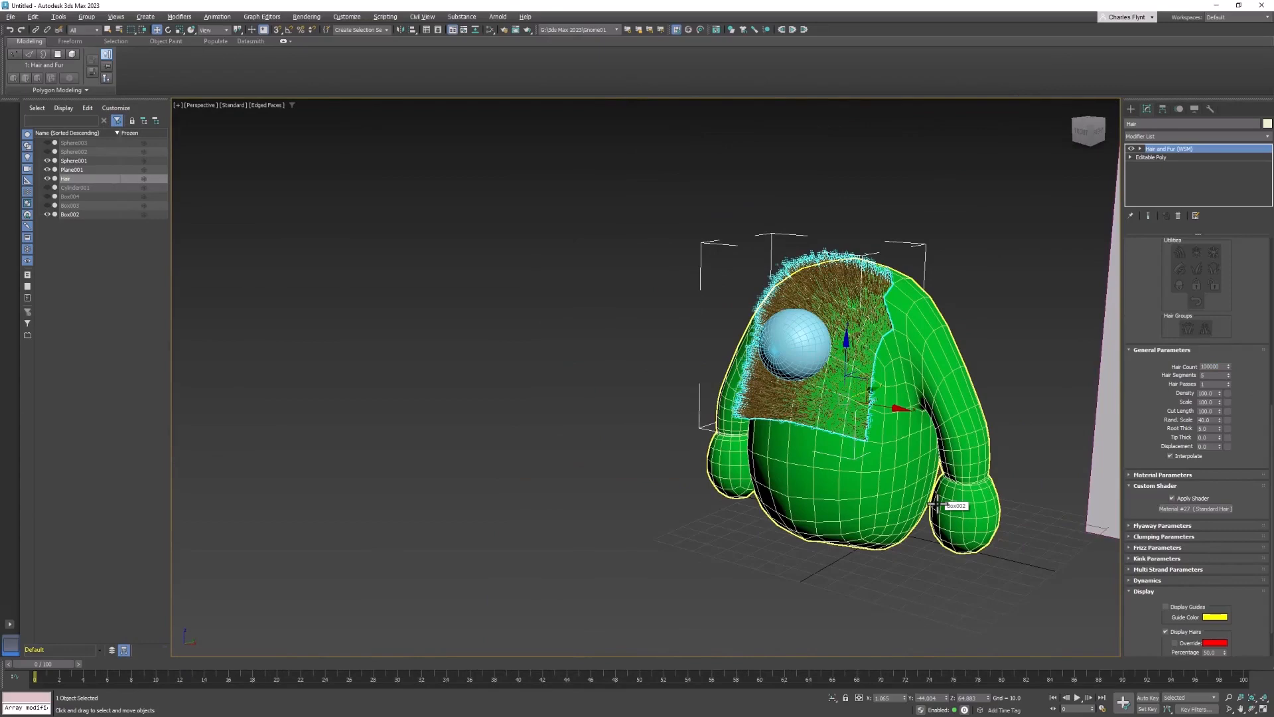